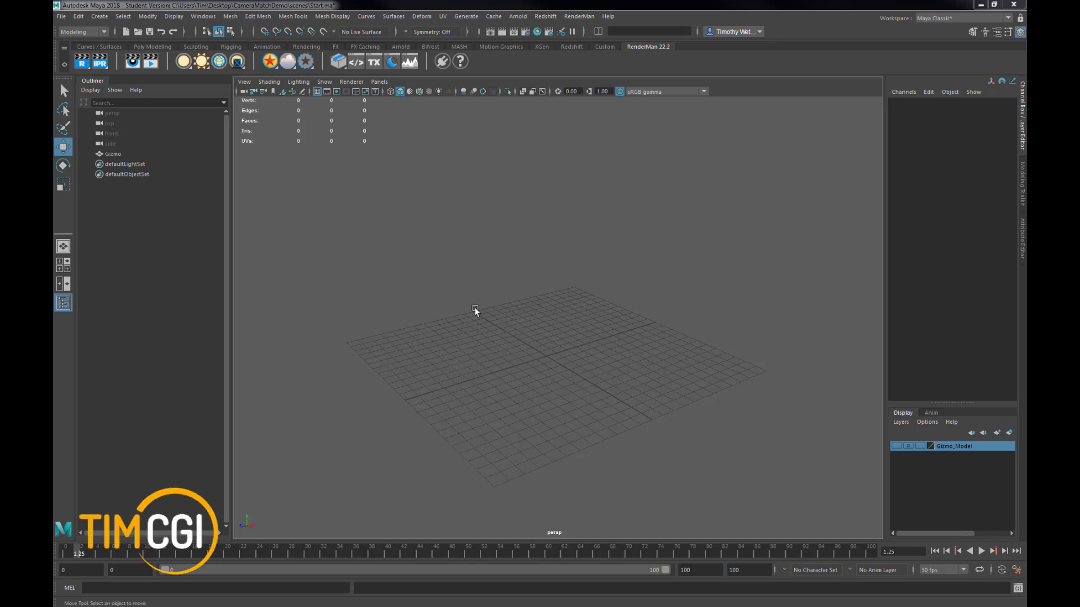
- Create a new camera and move it back along the Z axis to about 14.48
left_click_drag(491, 389, 494, 388, "alt")
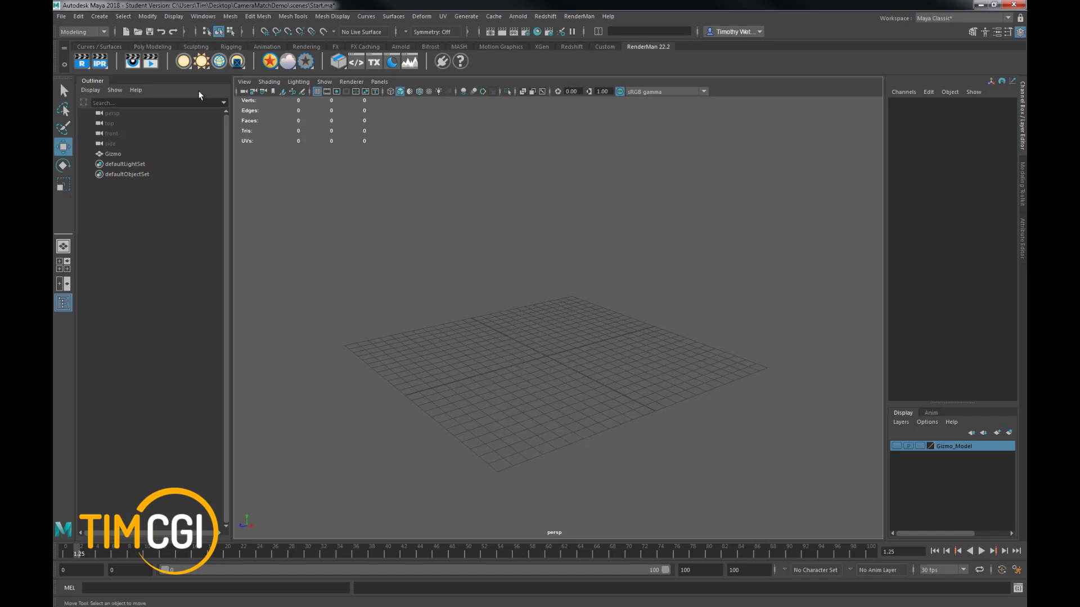
left_click(100, 16)
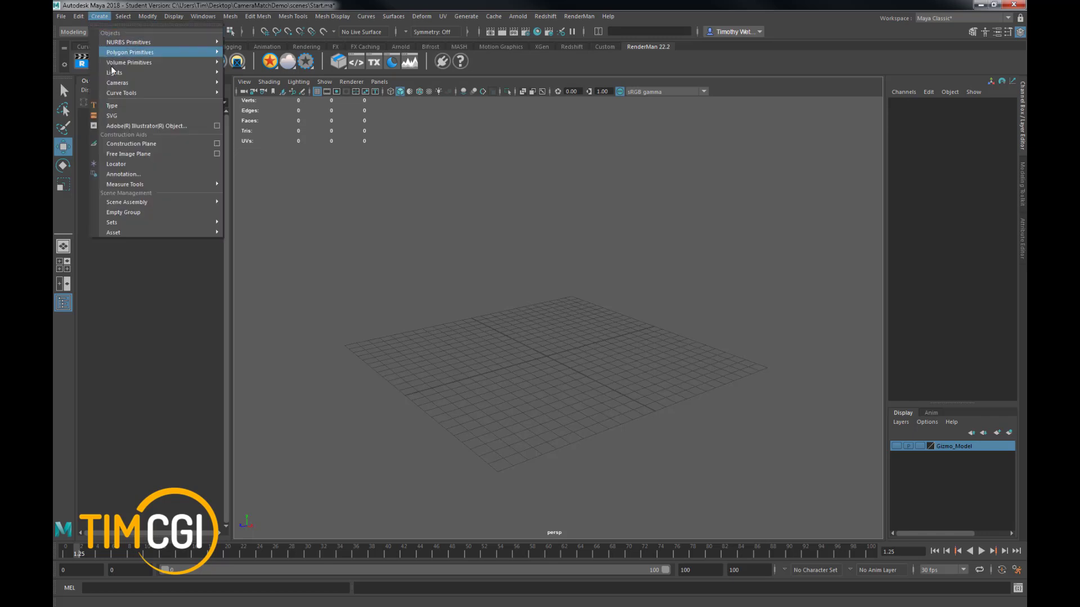
mouse_move(124, 97)
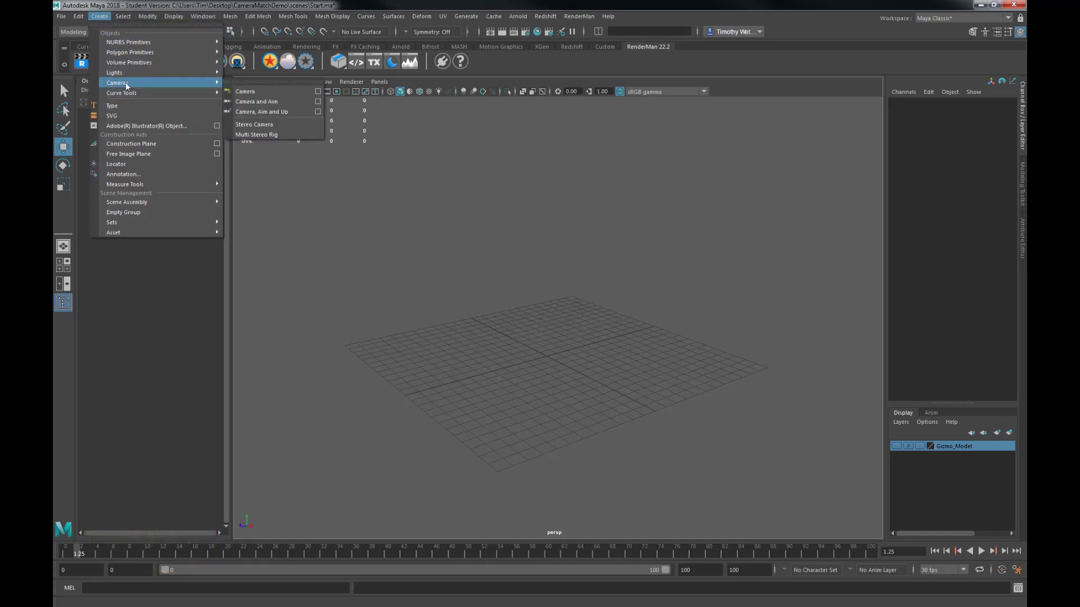
left_click(262, 90)
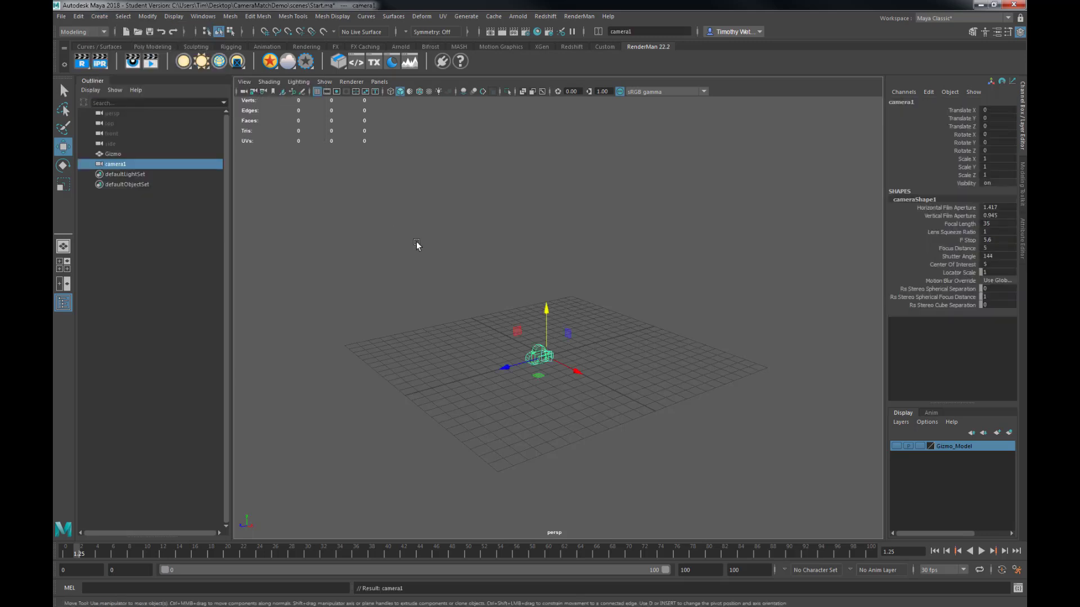
left_click_drag(664, 389, 551, 393, "alt")
left_click_drag(493, 362, 301, 389)
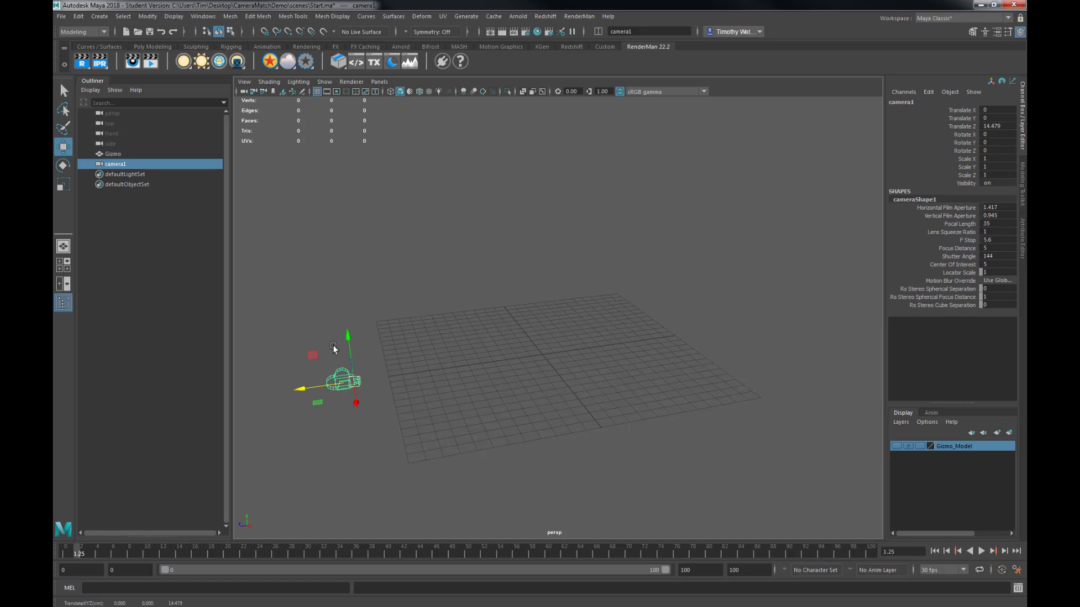
left_click_drag(434, 383, 631, 336, "alt")
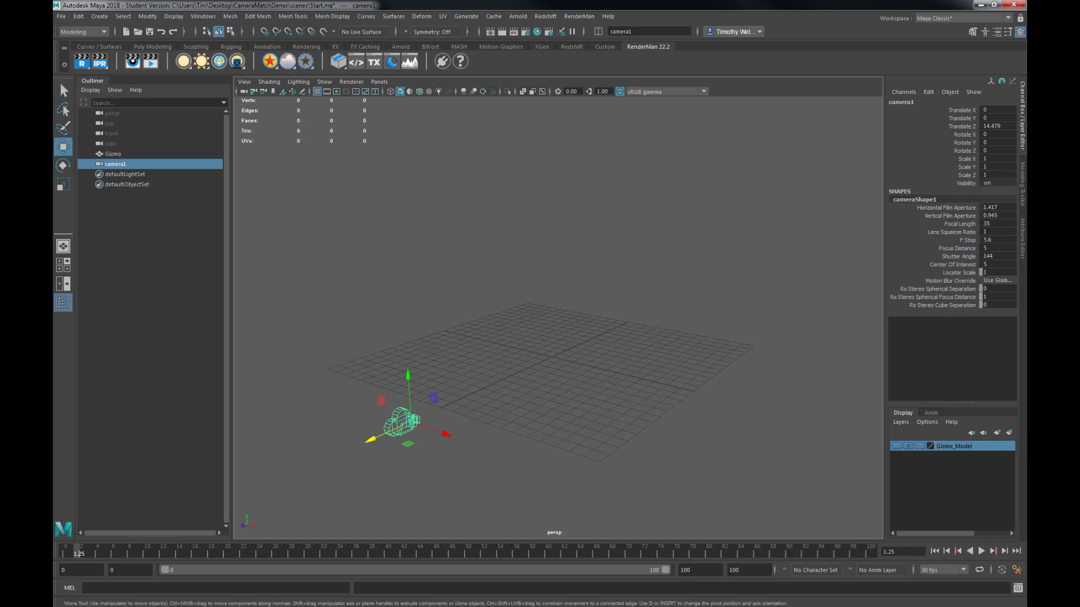
- Create an image plane for the camera with Backplate.JPG as its image, and look through that camera
left_click(1022, 234)
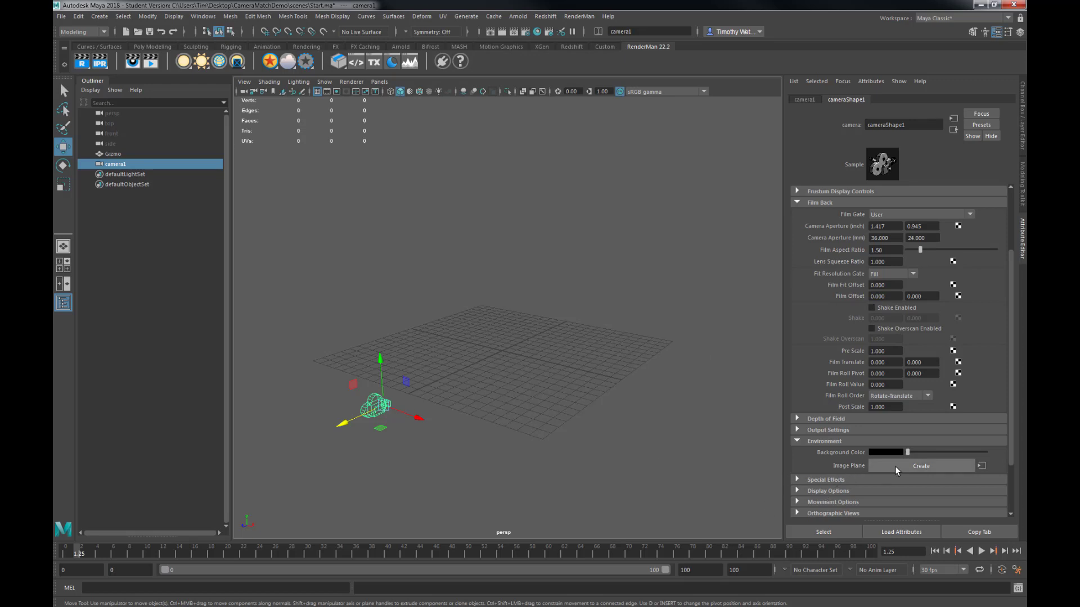
left_click(931, 464)
left_click_drag(454, 377, 532, 378, "alt")
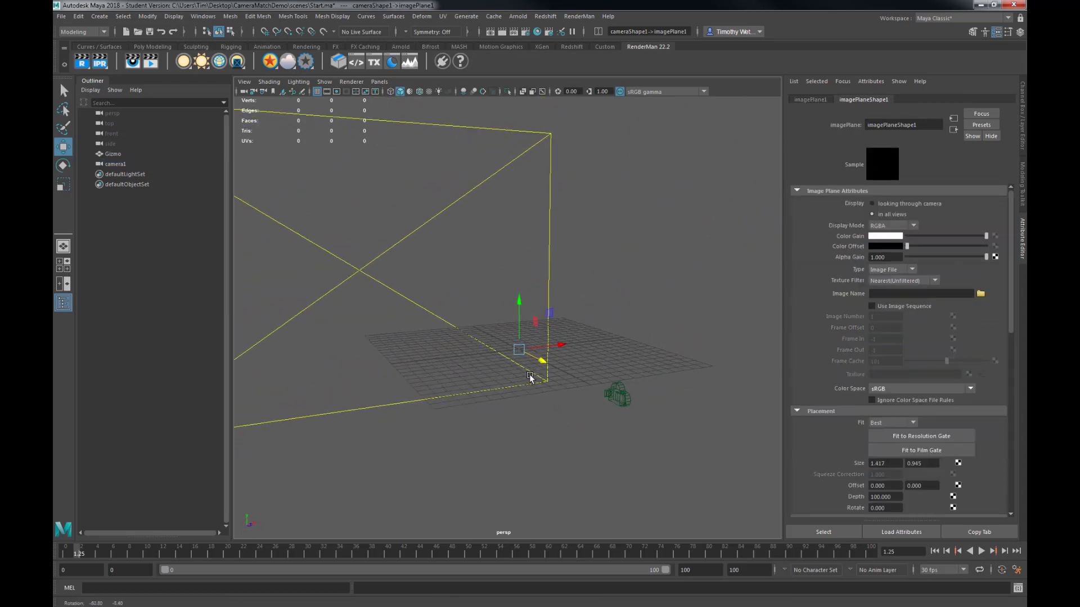
left_click(980, 293)
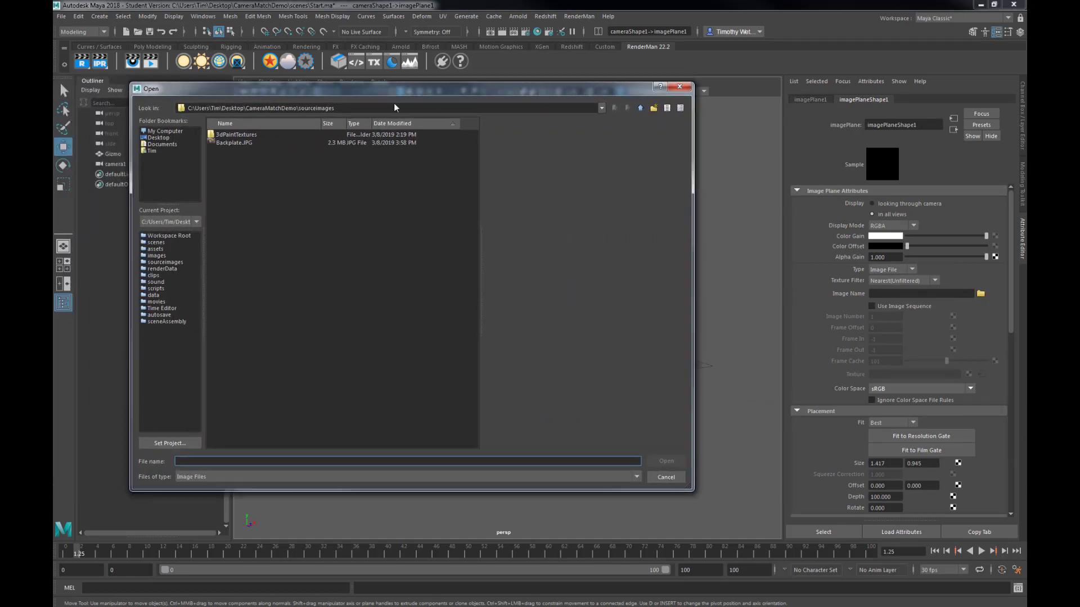
left_click(239, 143)
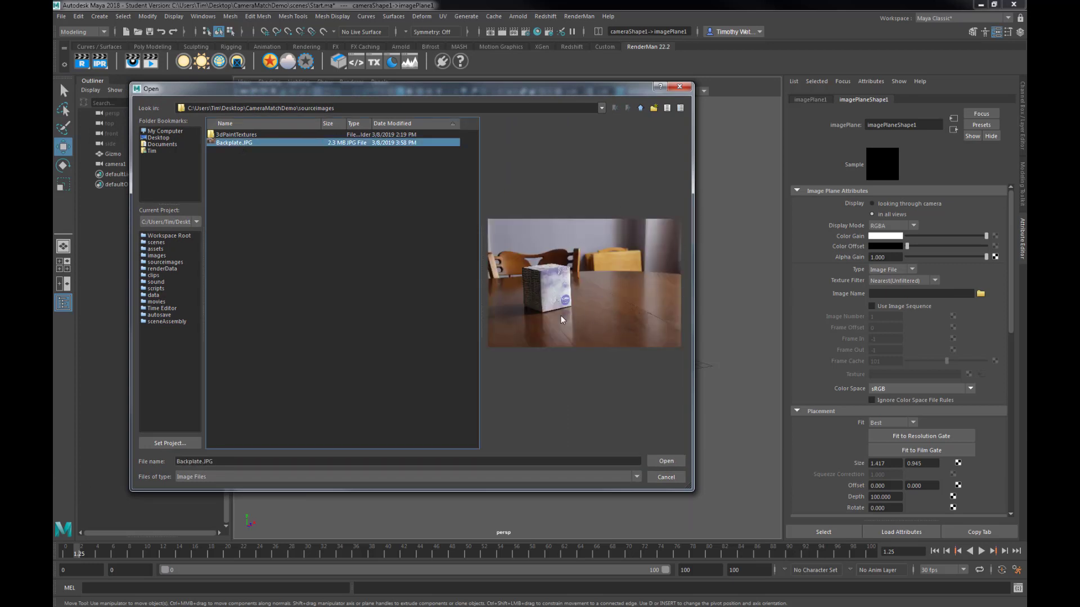
left_click(666, 461)
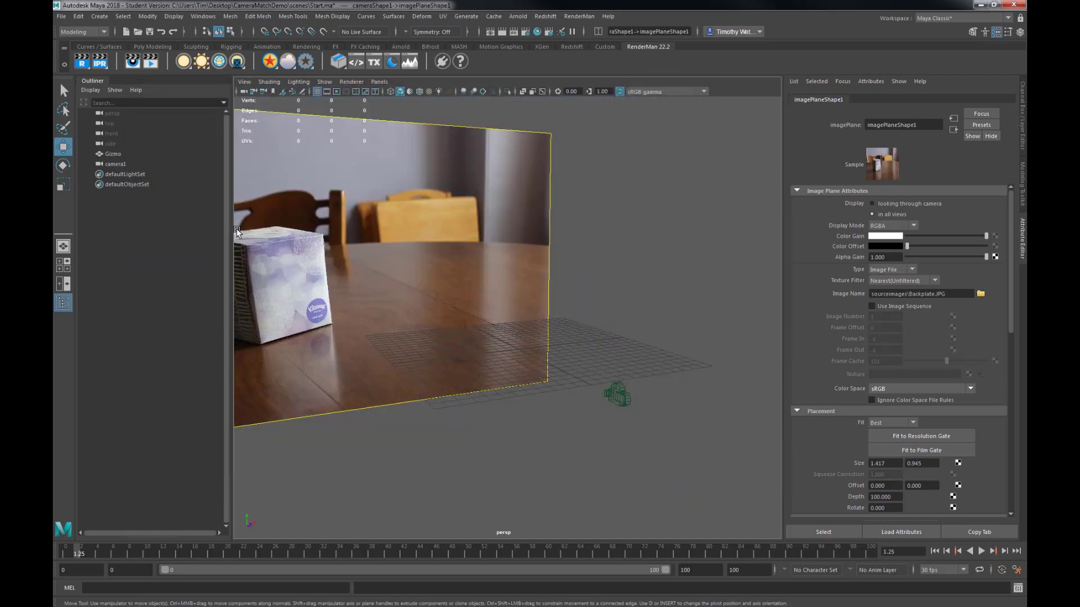
middle_click_drag(117, 165, 550, 291)
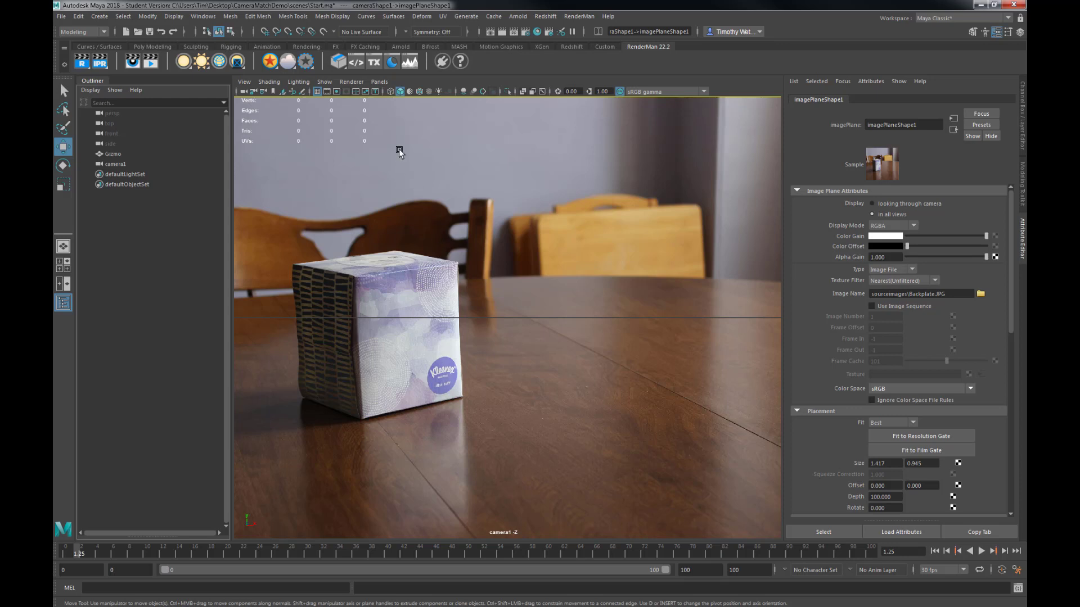
- Open the render image size settings and look up the pixel dimensions of Backplate.JPG in its file properties
left_click(527, 36)
left_click_drag(456, 261, 460, 398)
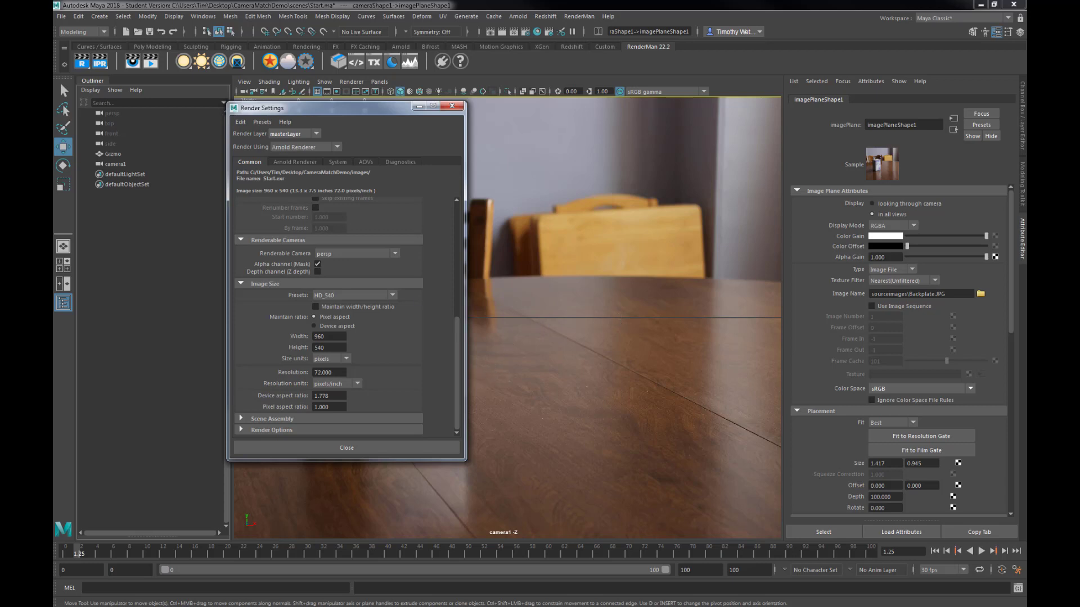
left_click_drag(259, 111, 655, 110)
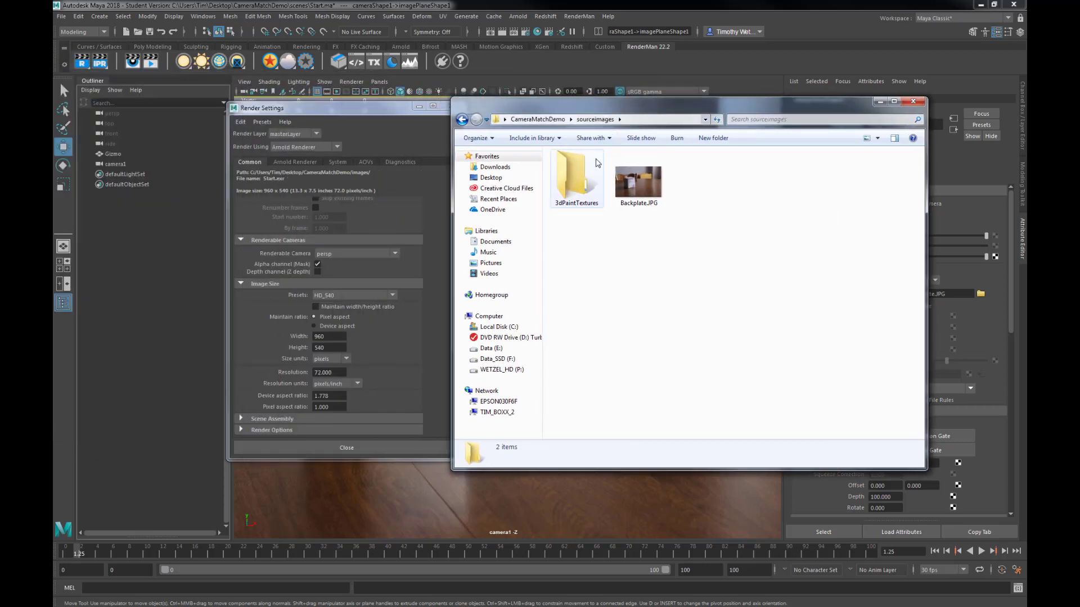
right_click(635, 176)
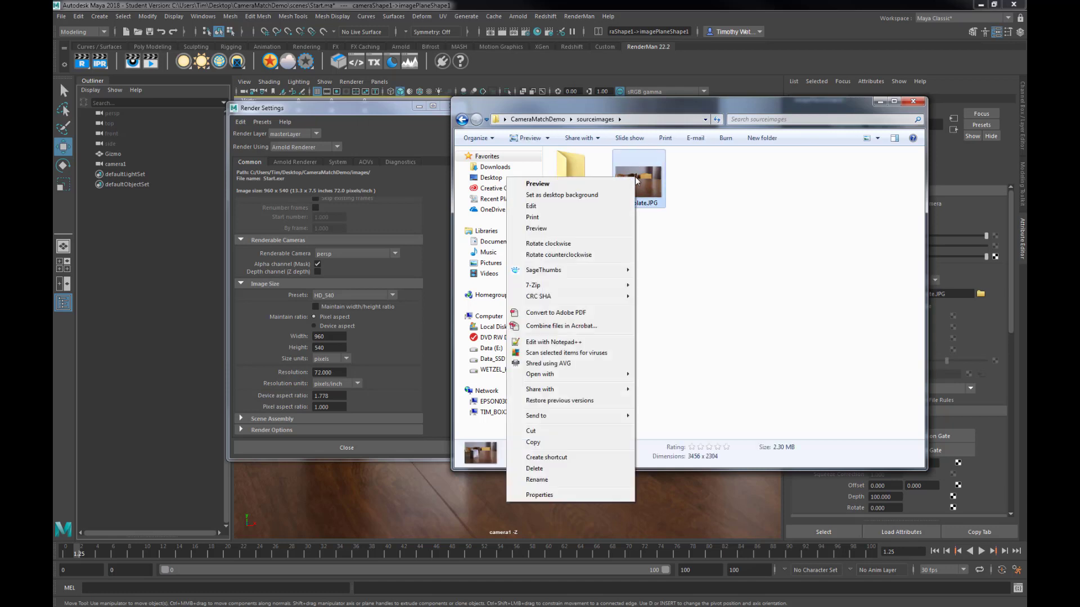
left_click(548, 494)
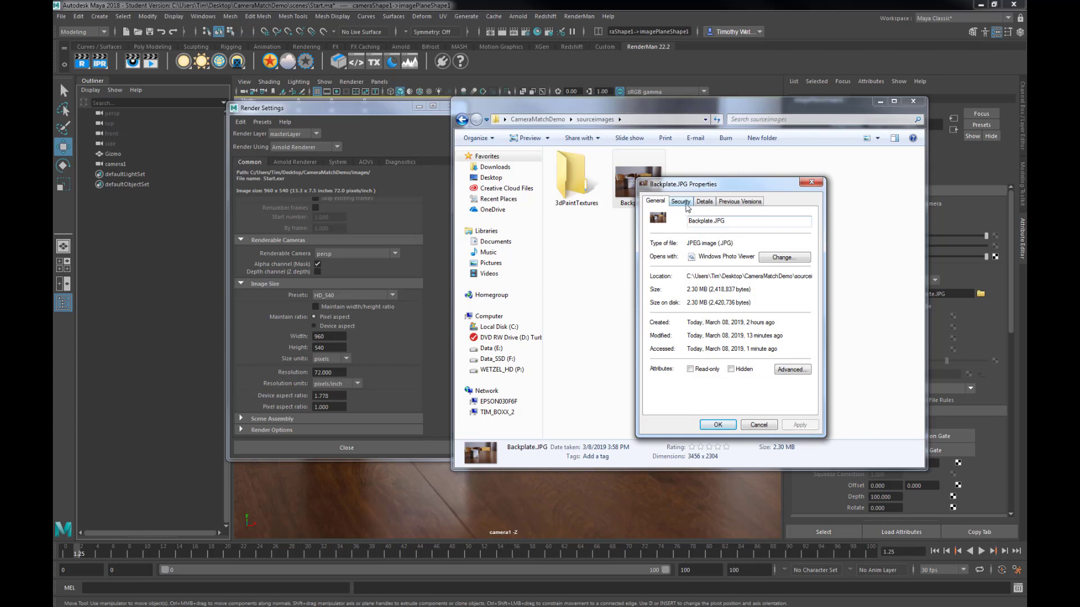
left_click(705, 202)
scroll(745, 274, "down", 3)
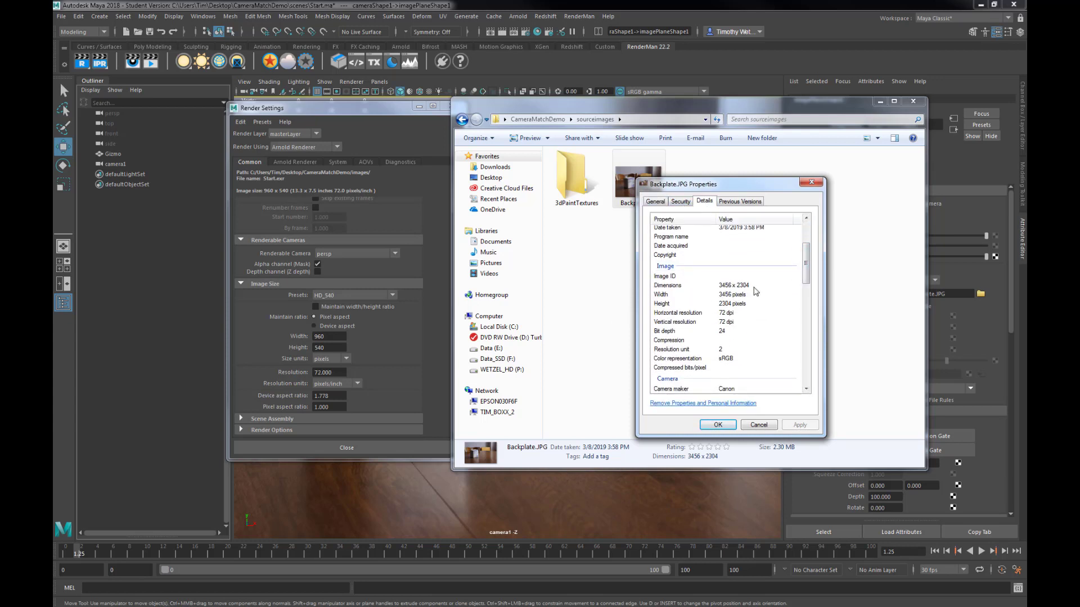
- Set the render image size to 3456 x 2304 pixels and maintain the width/height ratio
double_click(329, 337)
type("3456")
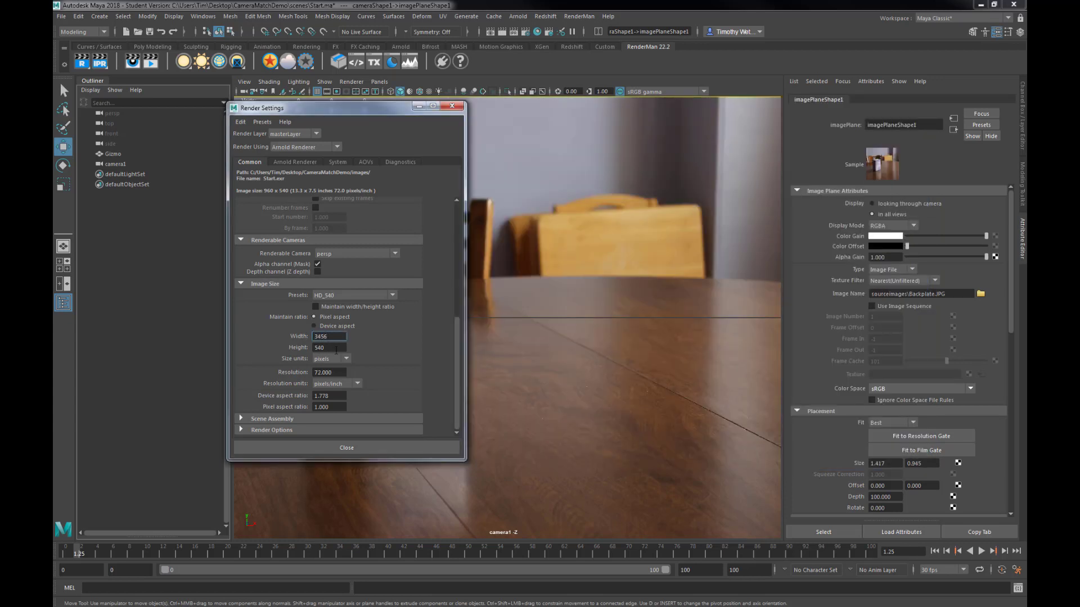
key("Tab")
type("230")
key("Return")
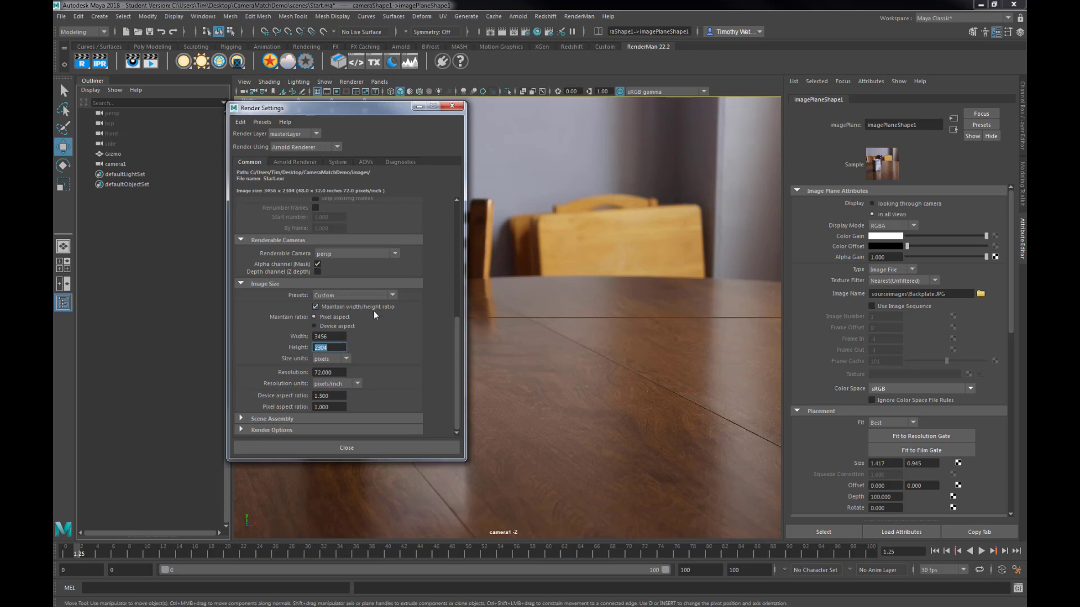
- Set the render width to 1280 pixels and show the resolution gate in the camera view
double_click(337, 337)
type("1280")
key("Return")
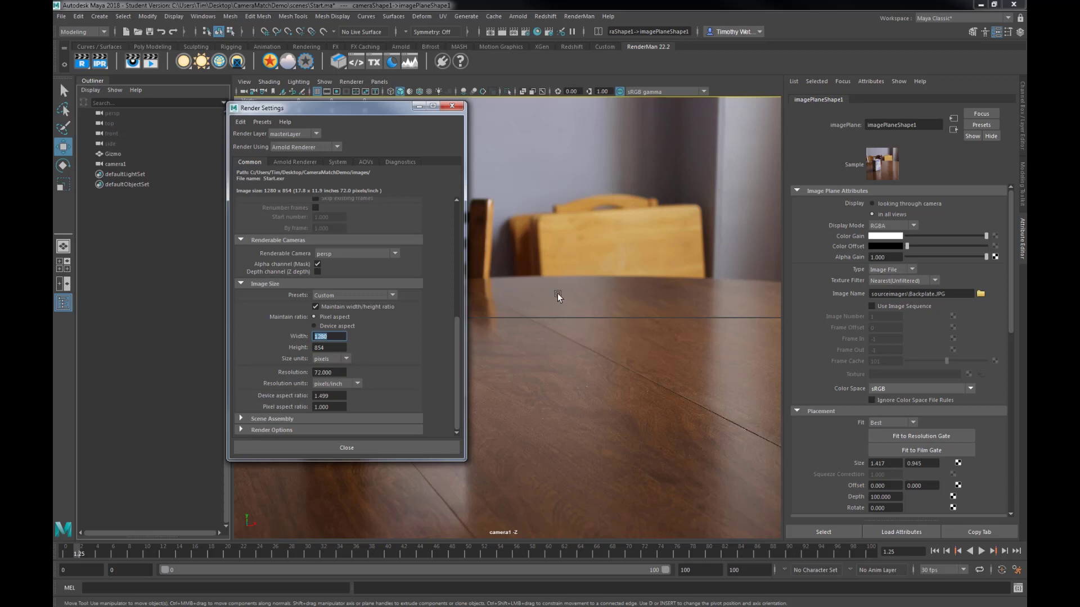
left_click(342, 448)
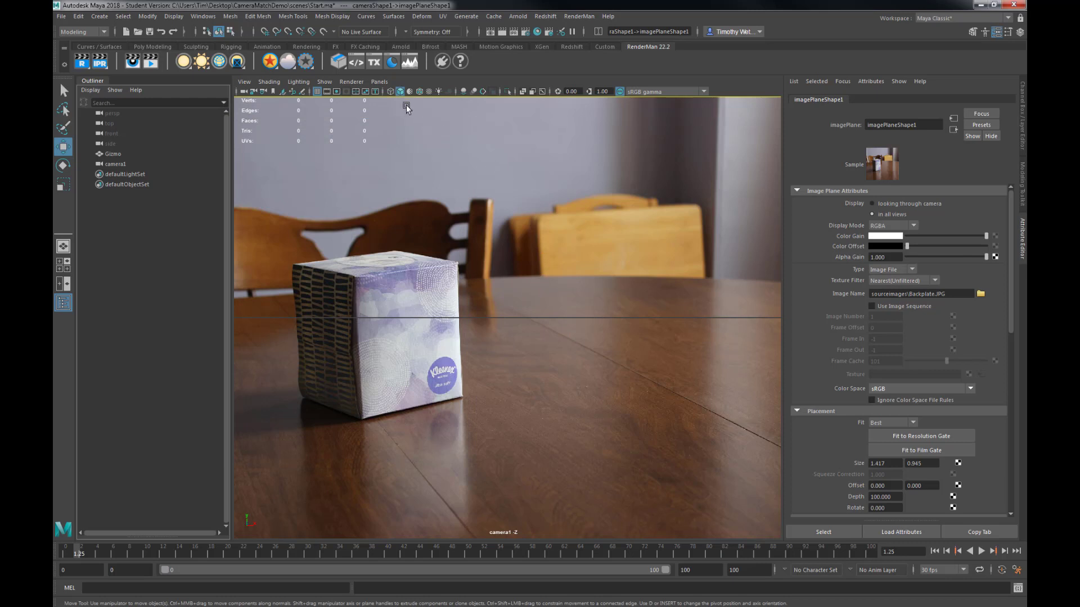
left_click(336, 92)
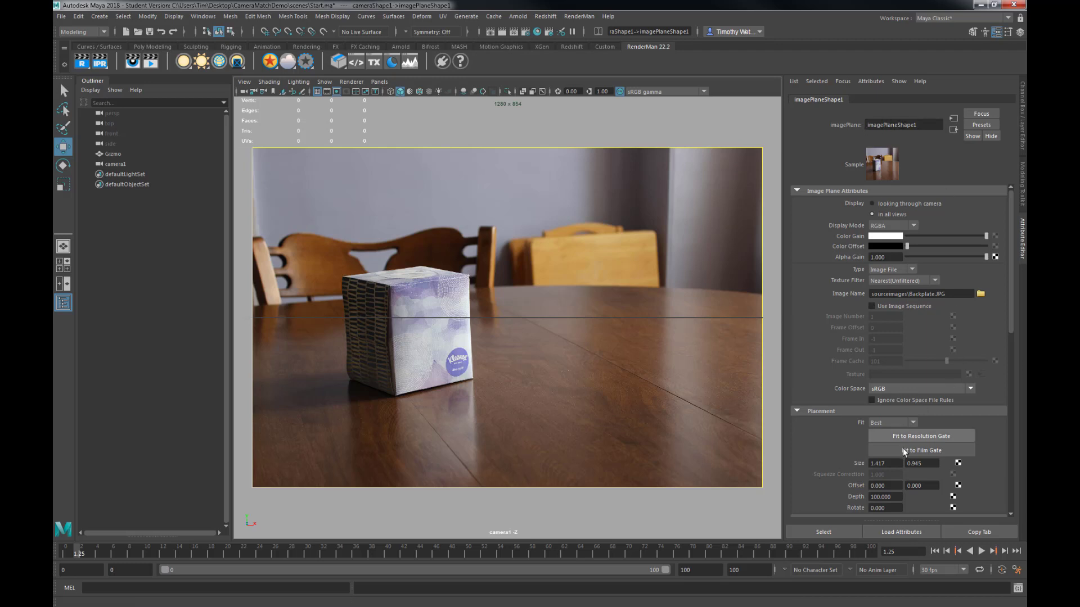
left_click_drag(1012, 313, 1012, 341)
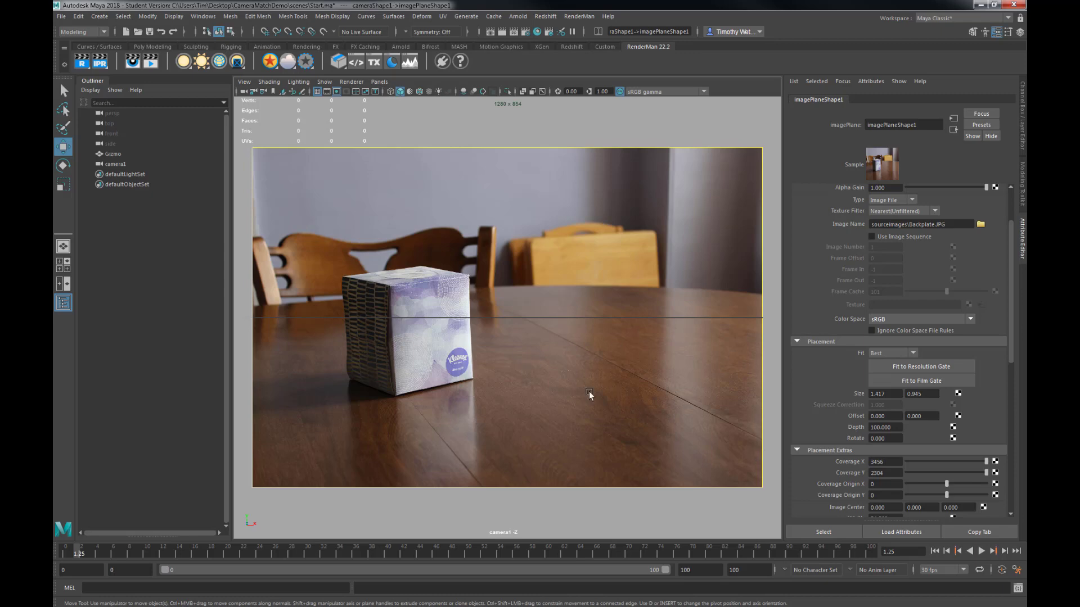
- Orbit and dolly the camera until the grid roughly matches the tabletop's perspective, and hide the grid
left_click_drag(503, 347, 548, 340, "alt")
right_click_drag(555, 332, 656, 454, "alt")
left_click_drag(657, 454, 589, 395, "alt")
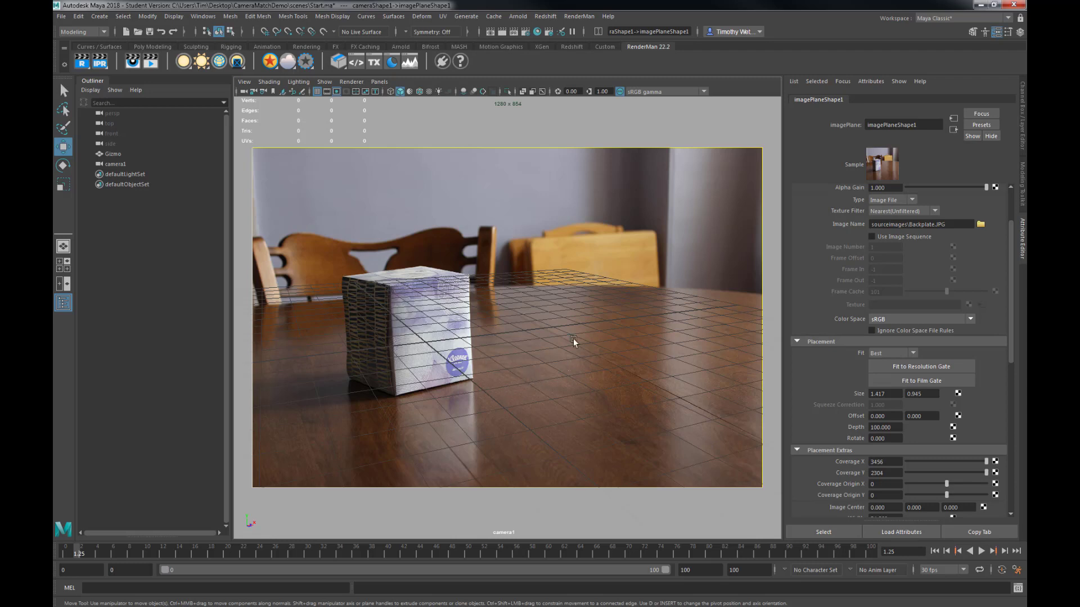
left_click(317, 90)
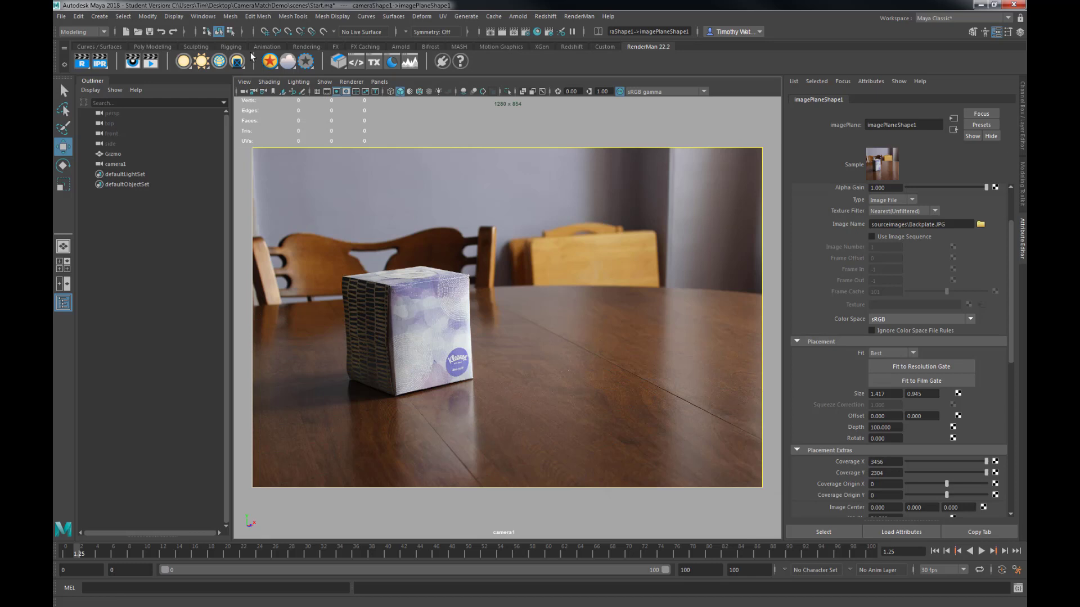
- Create a polygon plane on the tabletop at the origin and expand its width and height construction attributes
left_click(153, 47)
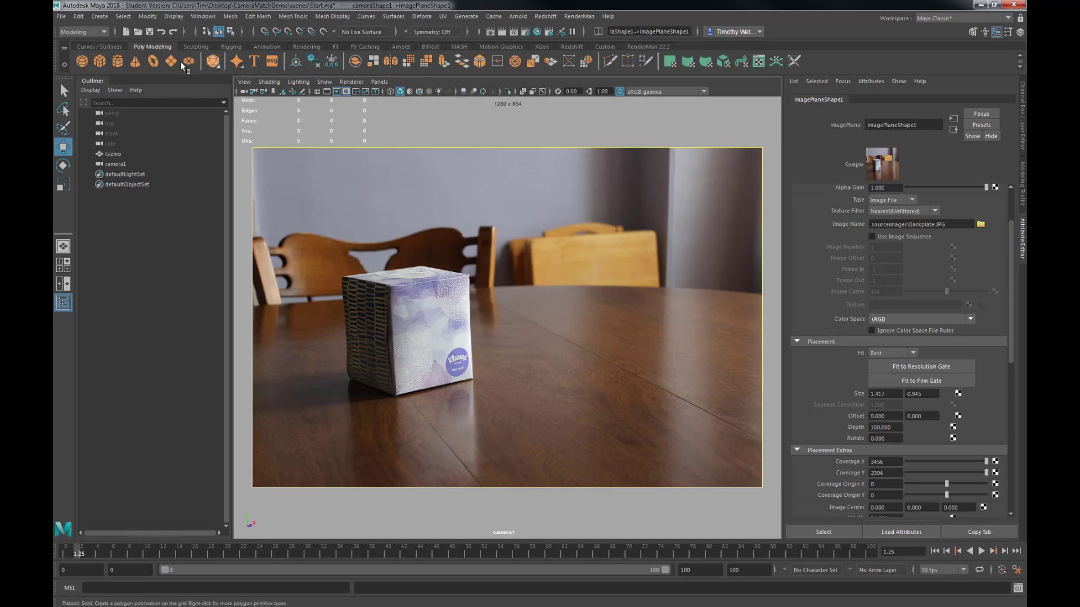
left_click(442, 352)
left_click_drag(442, 352, 481, 373)
middle_click_drag(611, 435, 559, 281)
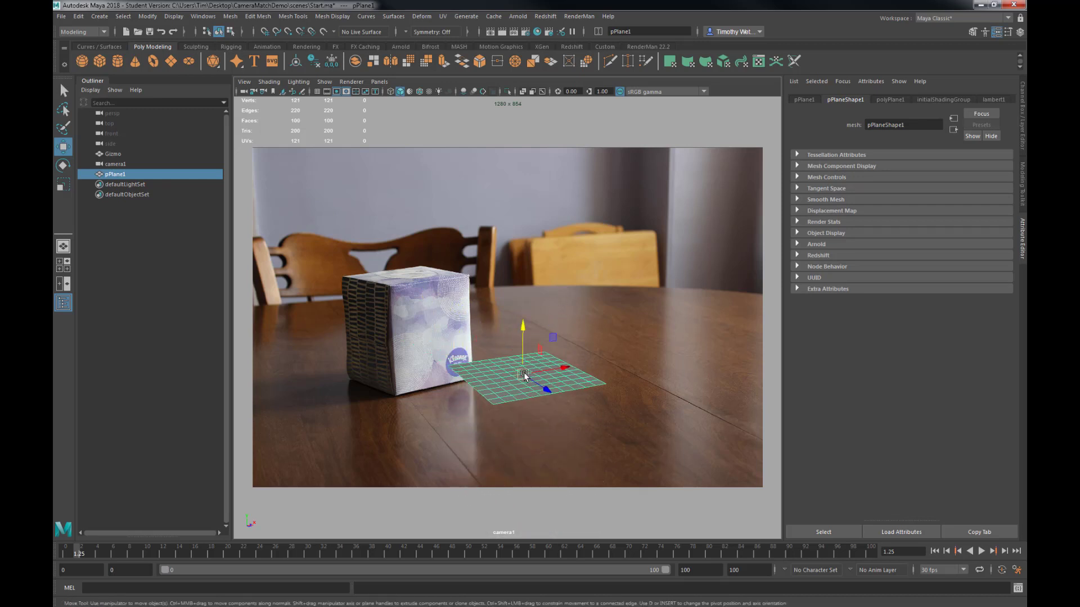
left_click(1023, 132)
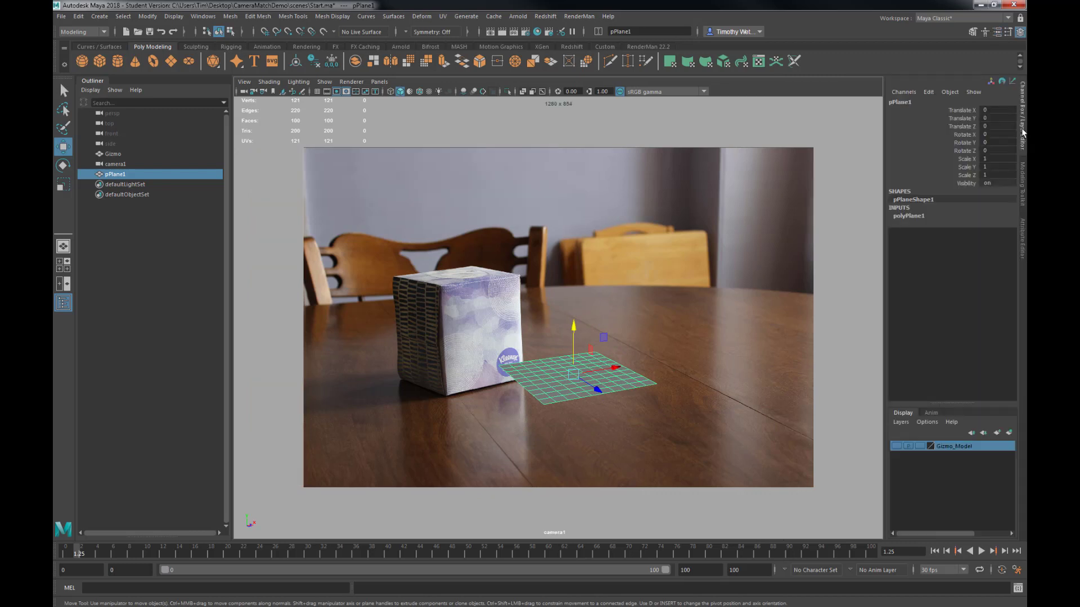
left_click(908, 216)
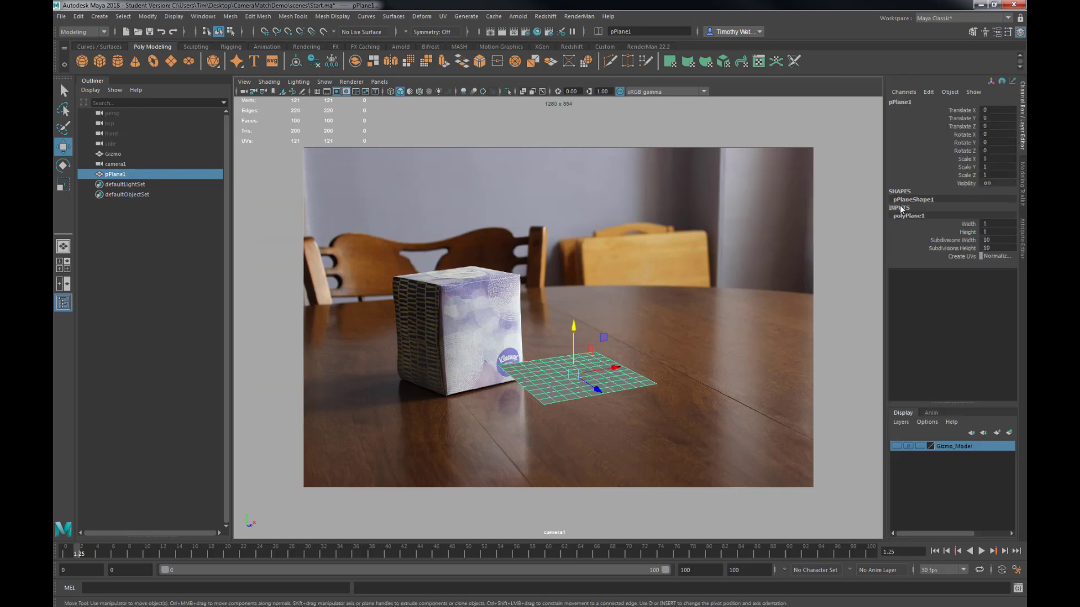
left_click(991, 223)
key("Return")
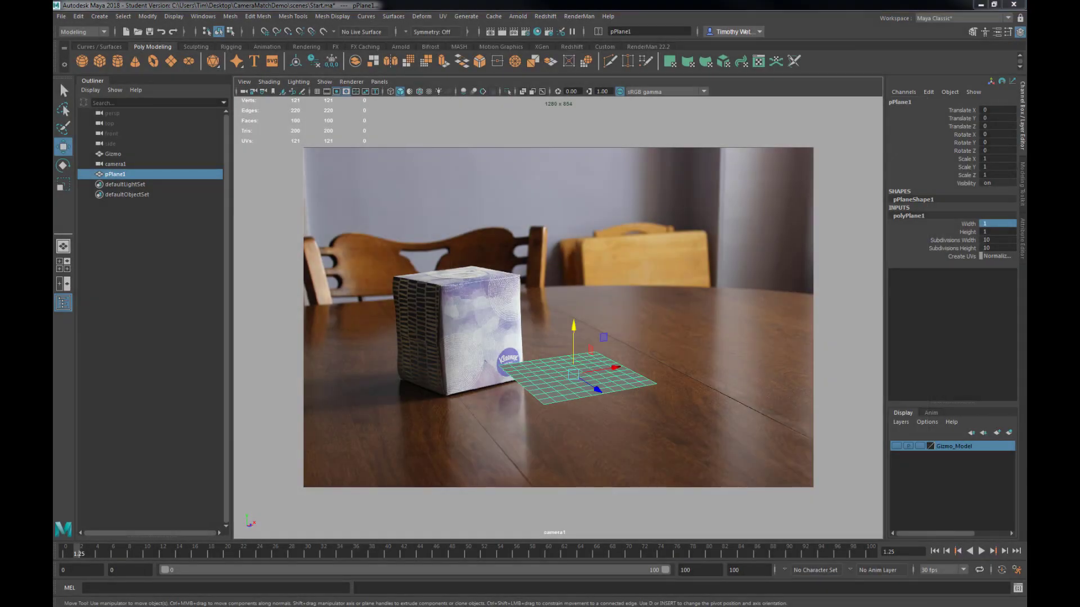
- Copy the centimetre equivalent of 11 inches from the browser's converter and set the plane's width to 27.94
key("alt+Tab")
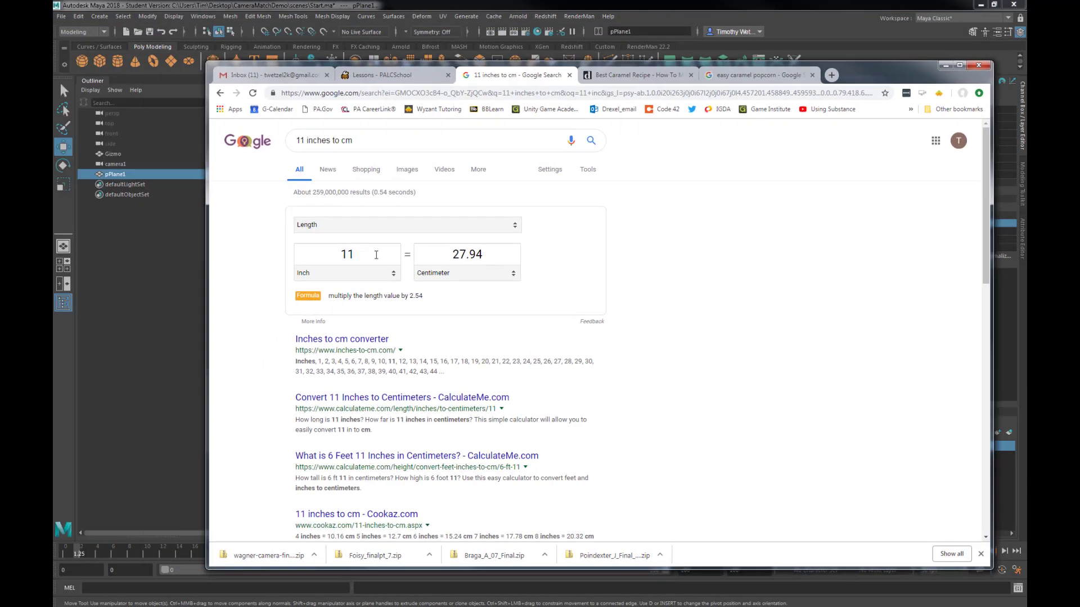
left_click_drag(489, 252, 453, 254)
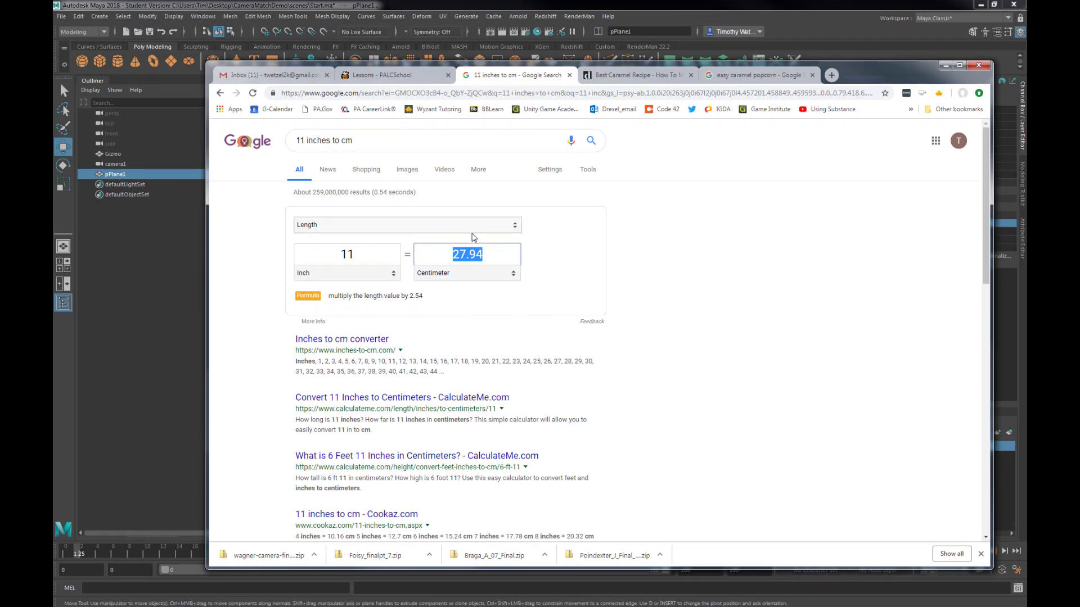
left_click(946, 64)
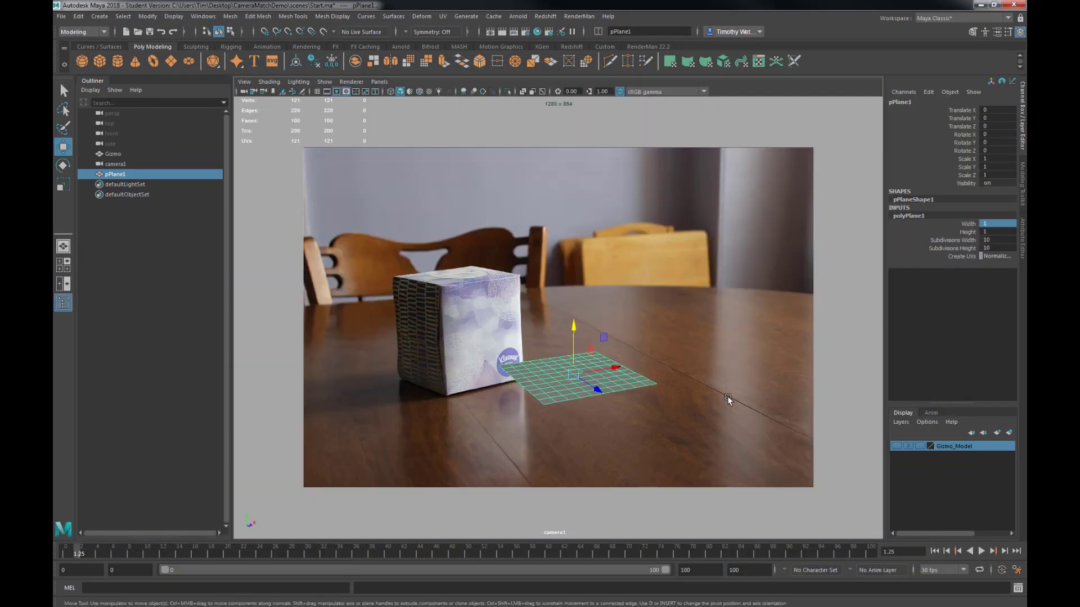
double_click(990, 225)
key("Return")
left_click_drag(615, 356, 649, 376, "alt")
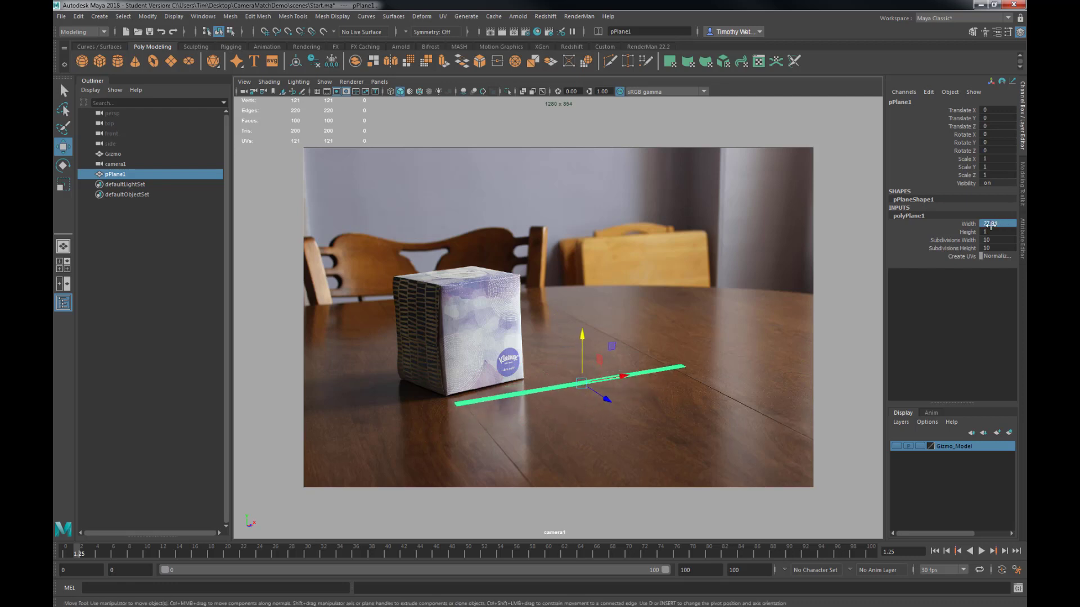
- Stretch the plane's construction height to 85.4 and show it in wireframe, nudging the camera angle to compare it with the tabletop boards
left_click(968, 232)
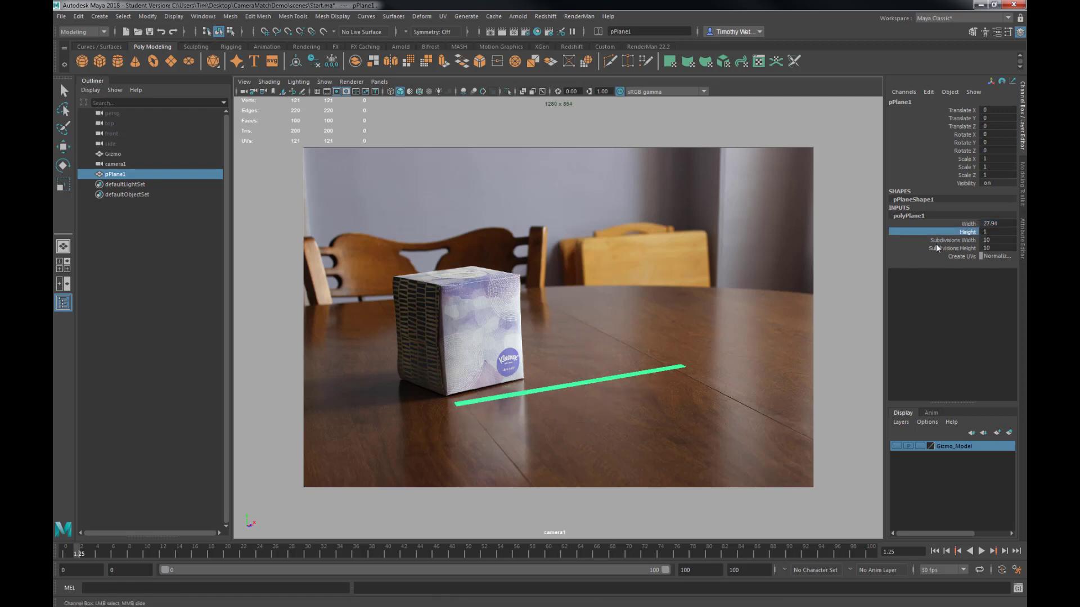
middle_click_drag(773, 242, 525, 374)
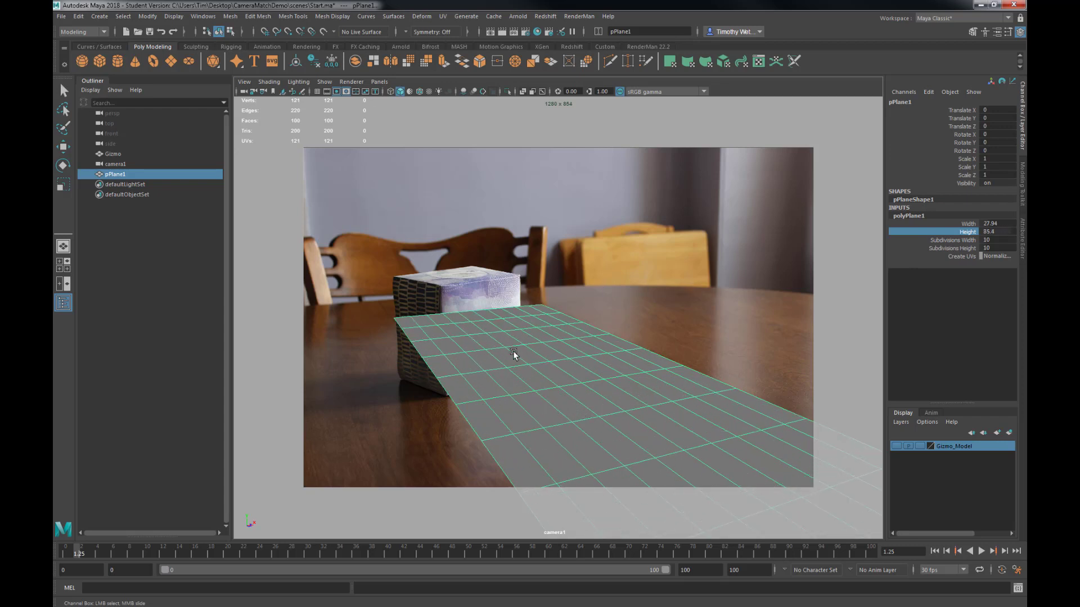
key("4")
mouse_move(518, 397)
left_mouse_down("alt")
mouse_move(538, 387)
mouse_move(528, 400)
left_mouse_up("alt")
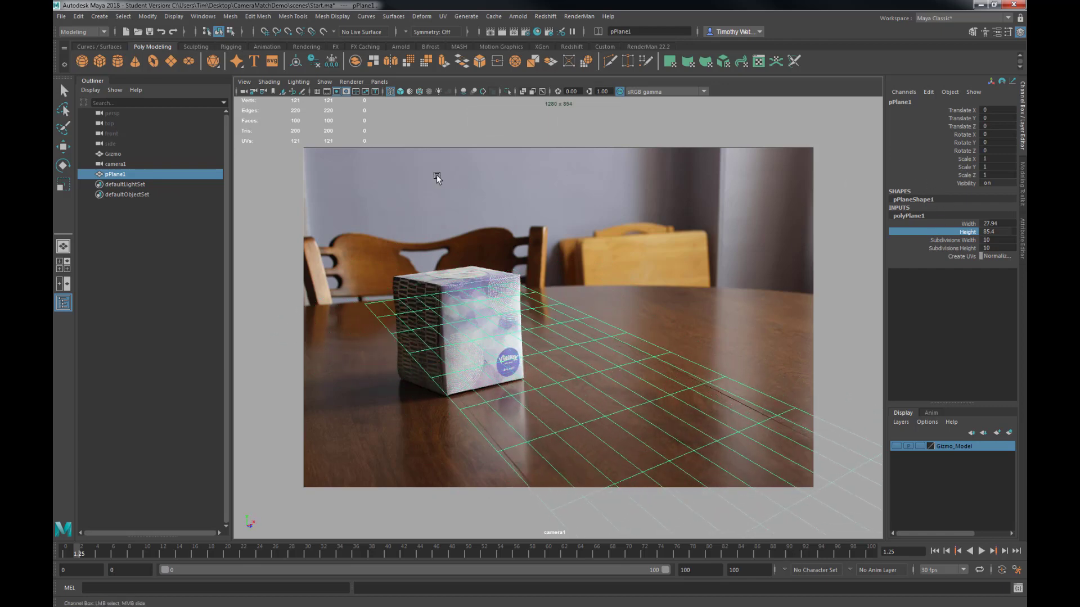
- Look up the focal length in Backplate.JPG's file details and set camera1's focal length to 37
left_click(111, 164)
key("w")
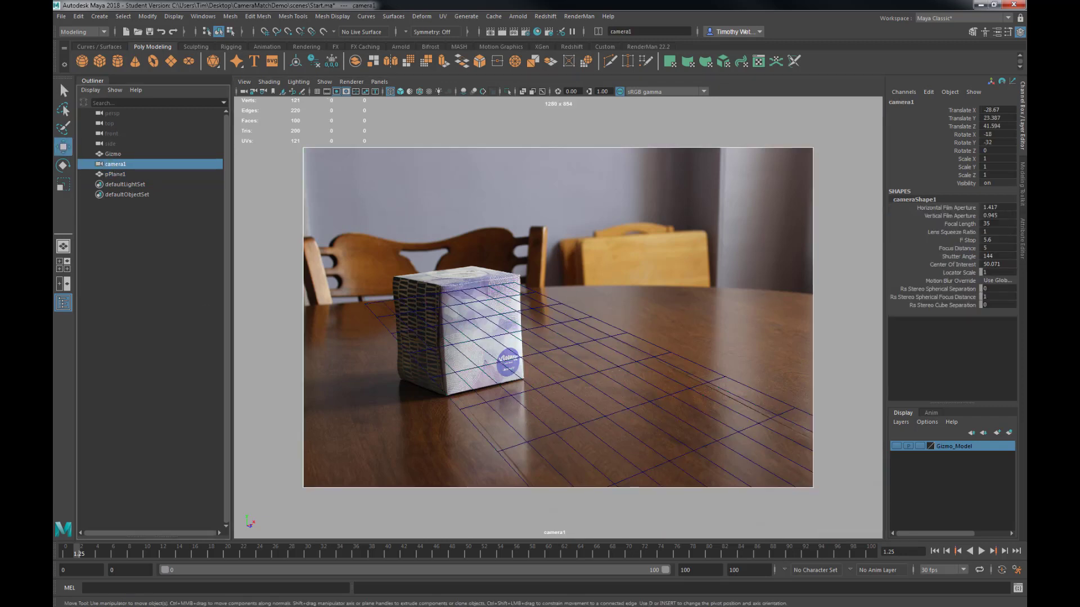
key("alt+Tab")
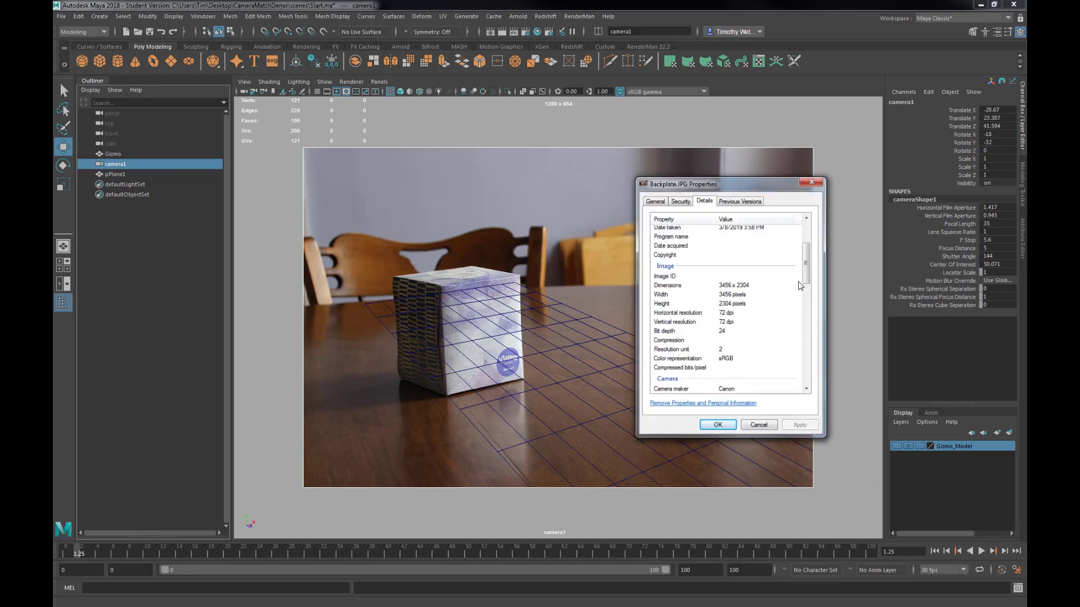
left_click_drag(807, 269, 806, 296)
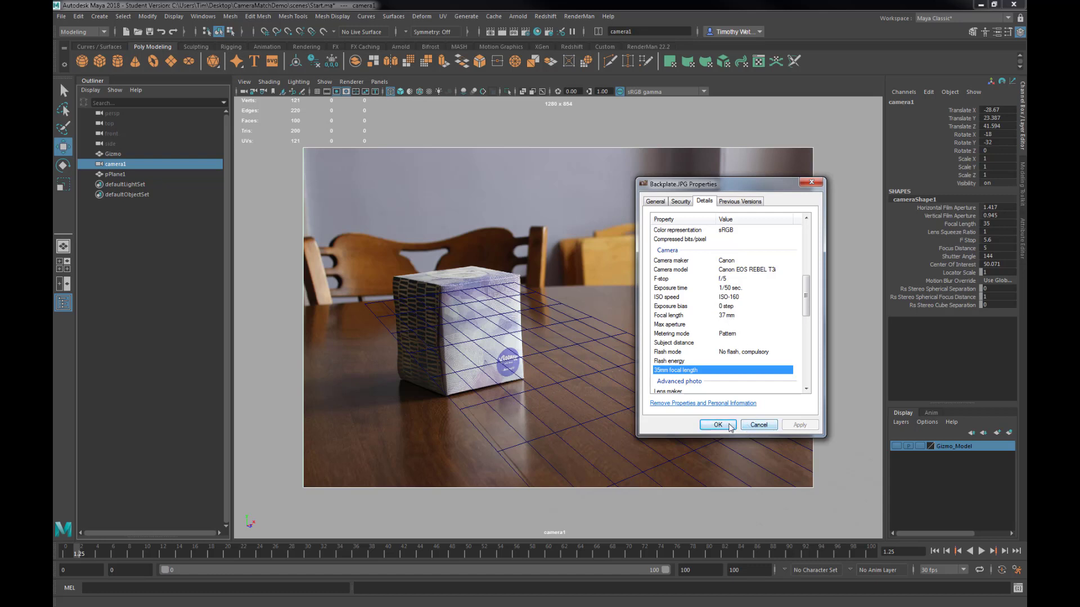
left_click(726, 426)
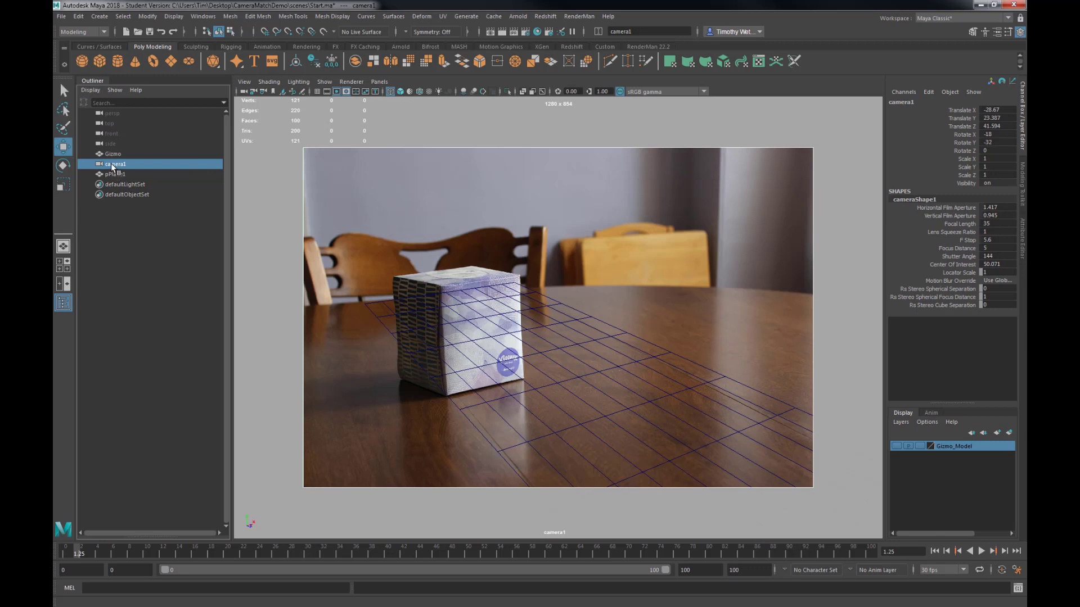
key("ctrl+a")
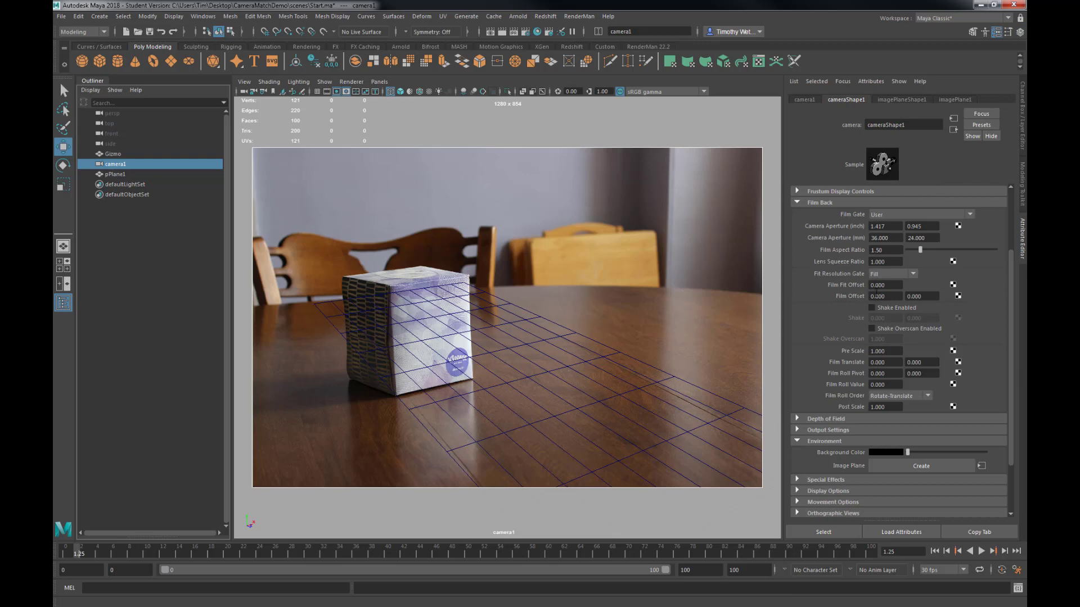
scroll(931, 276, "up", 3)
left_click(883, 226)
type("37")
key("Return")
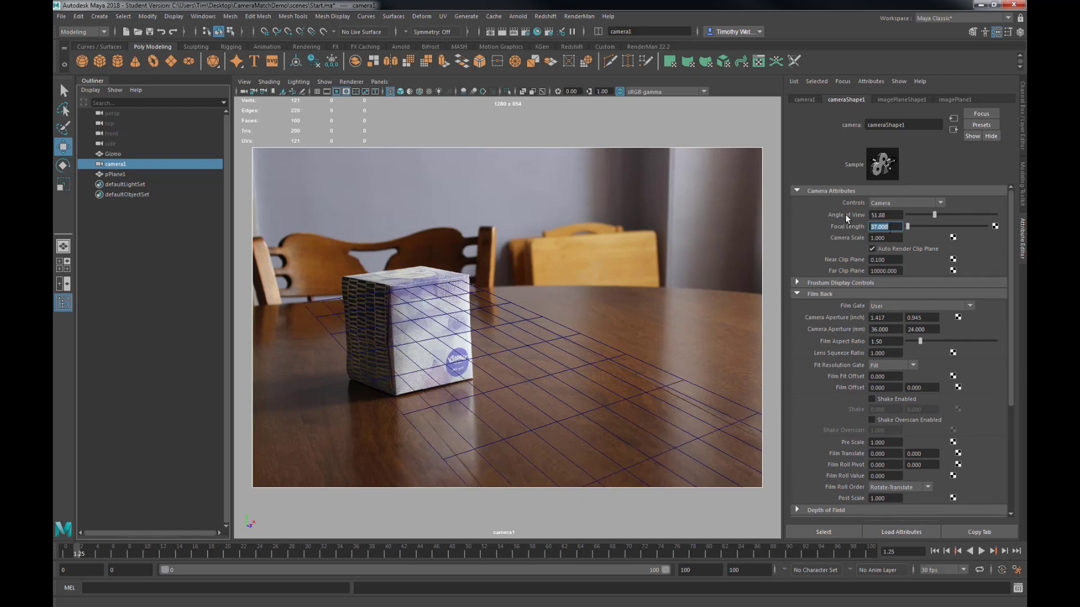
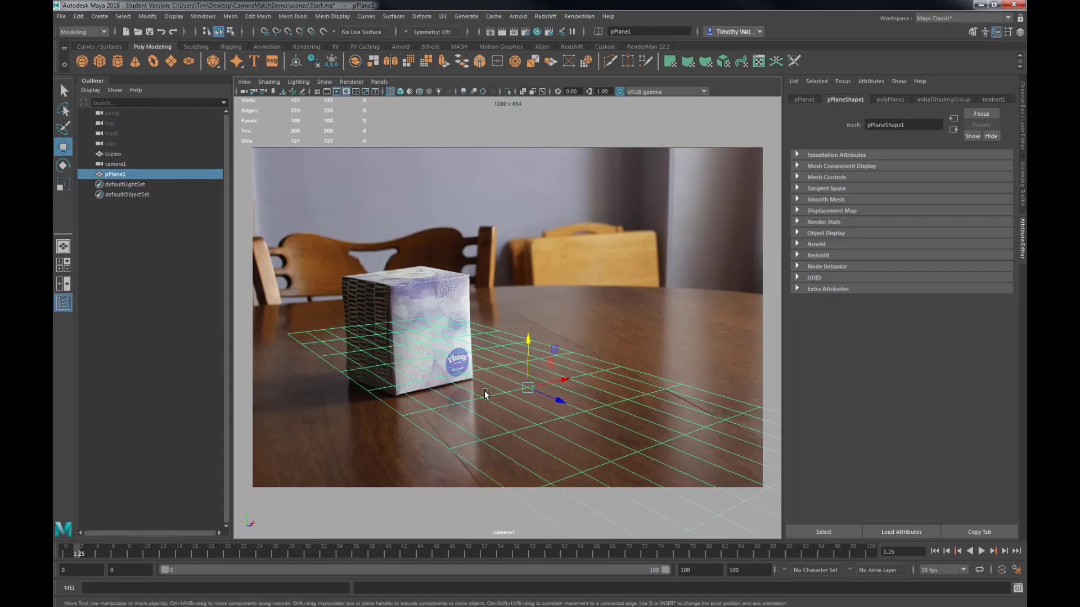
- Orbit, pan and dolly the camera in small amounts until the plane's long edges line up with the tabletop seams
mouse_move(484, 393)
left_mouse_down("alt")
mouse_move(452, 397)
mouse_move(481, 393)
mouse_move(462, 409)
mouse_move(484, 410)
mouse_move(477, 399)
mouse_move(494, 395)
left_mouse_up("alt")
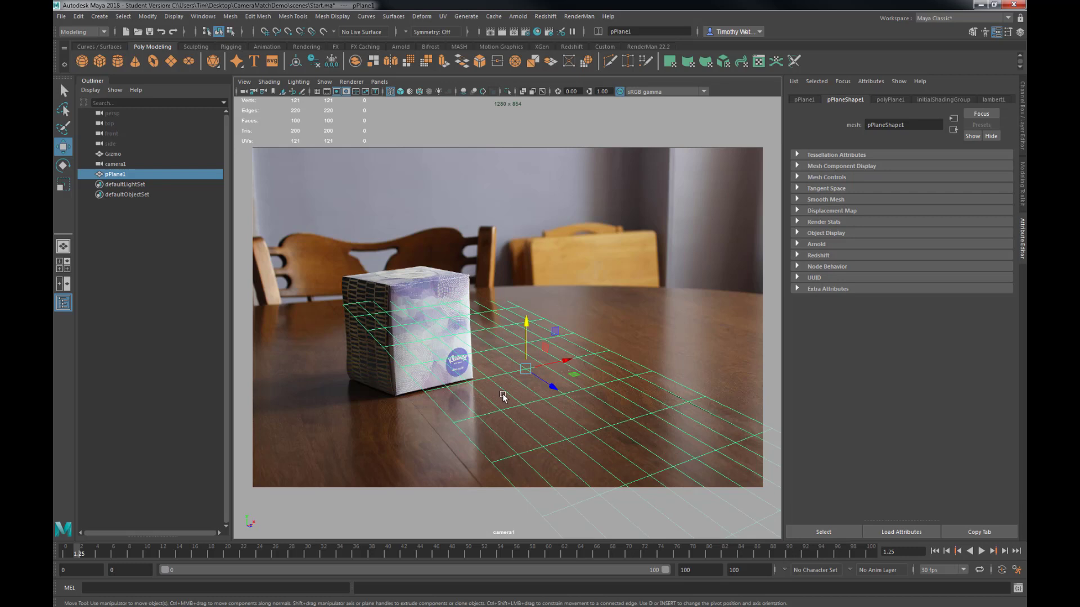
middle_click_drag(502, 394, 518, 403, "alt")
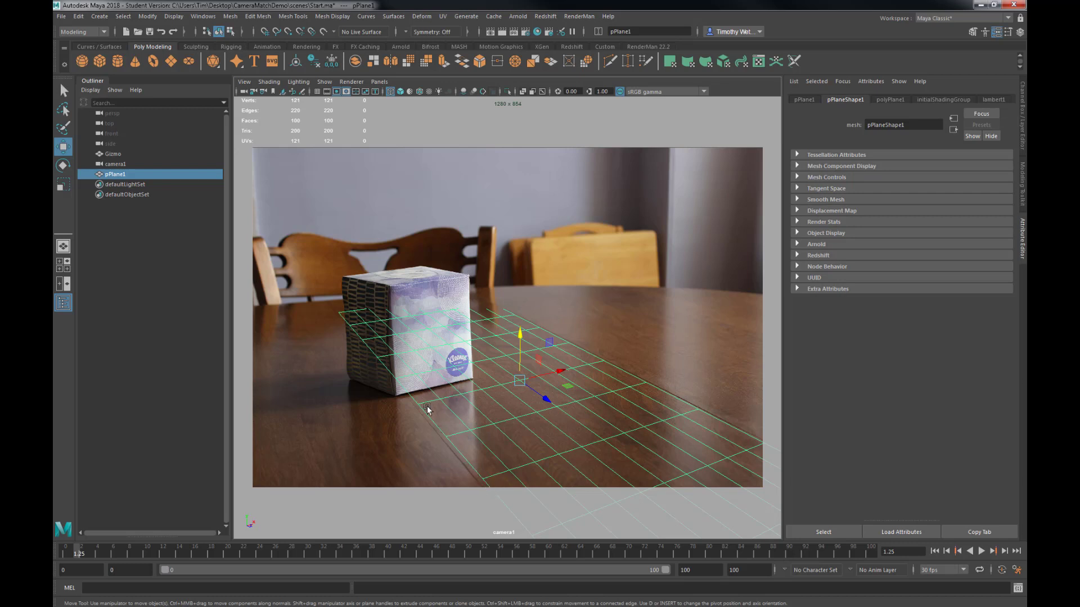
key("alt")
mouse_move(522, 417)
left_mouse_down("alt")
mouse_move(521, 426)
mouse_move(520, 418)
left_mouse_up("alt")
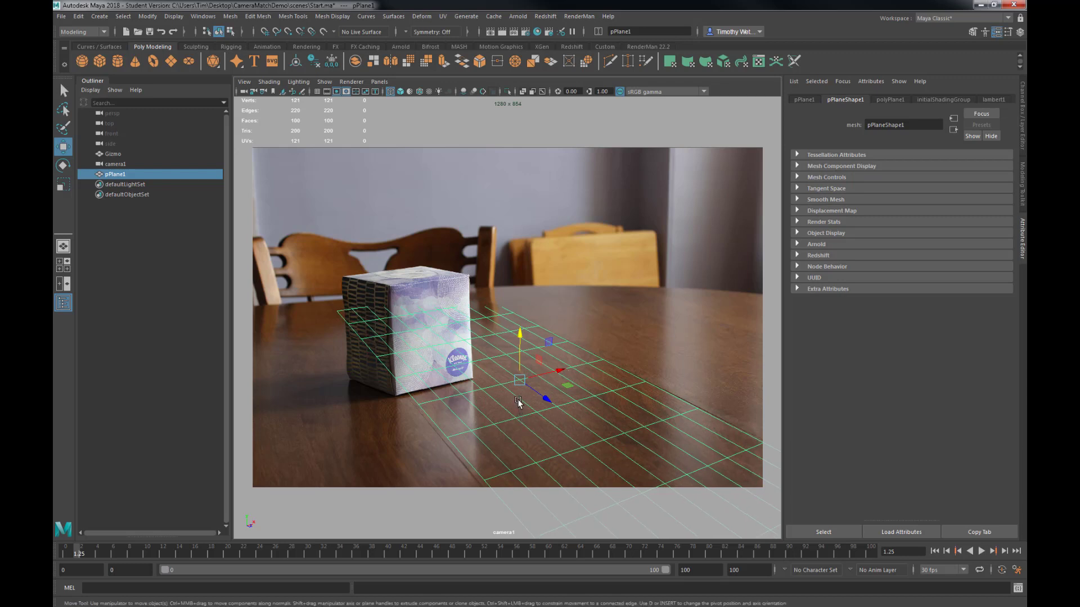
right_click_drag(521, 405, 520, 407, "alt")
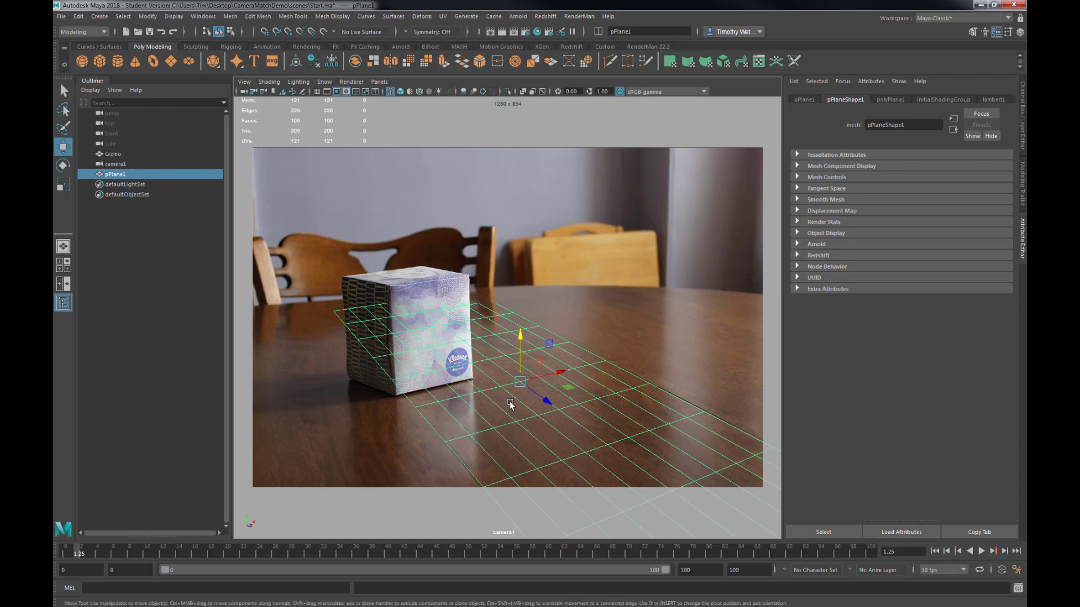
left_click_drag(510, 404, 509, 404, "alt")
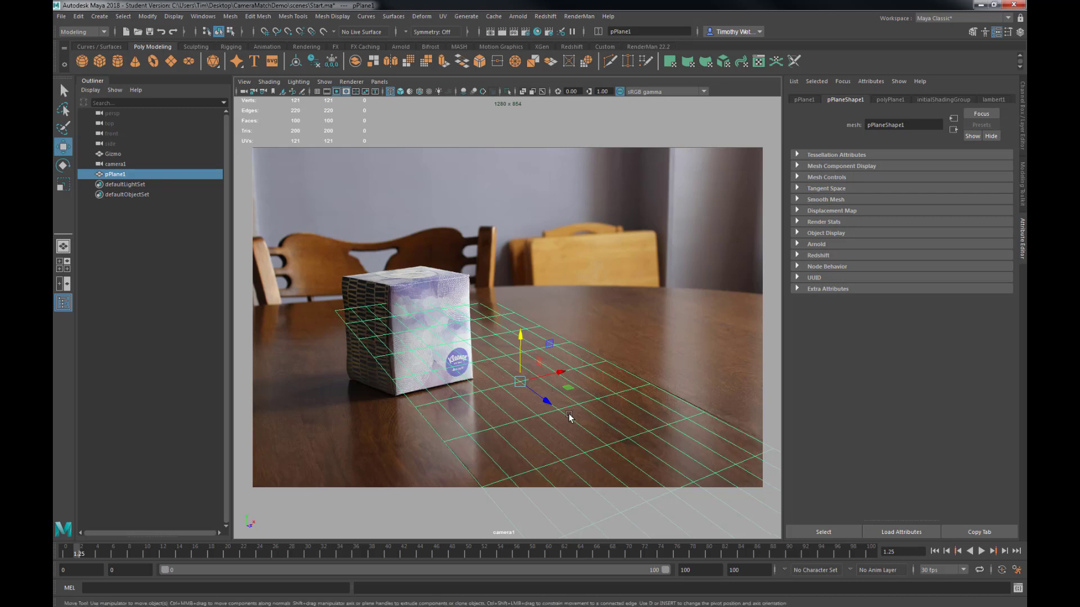
mouse_move(545, 399)
middle_mouse_down()
mouse_move(422, 284)
mouse_move(475, 349)
mouse_move(450, 315)
mouse_move(489, 349)
mouse_move(434, 293)
mouse_move(537, 394)
middle_mouse_up()
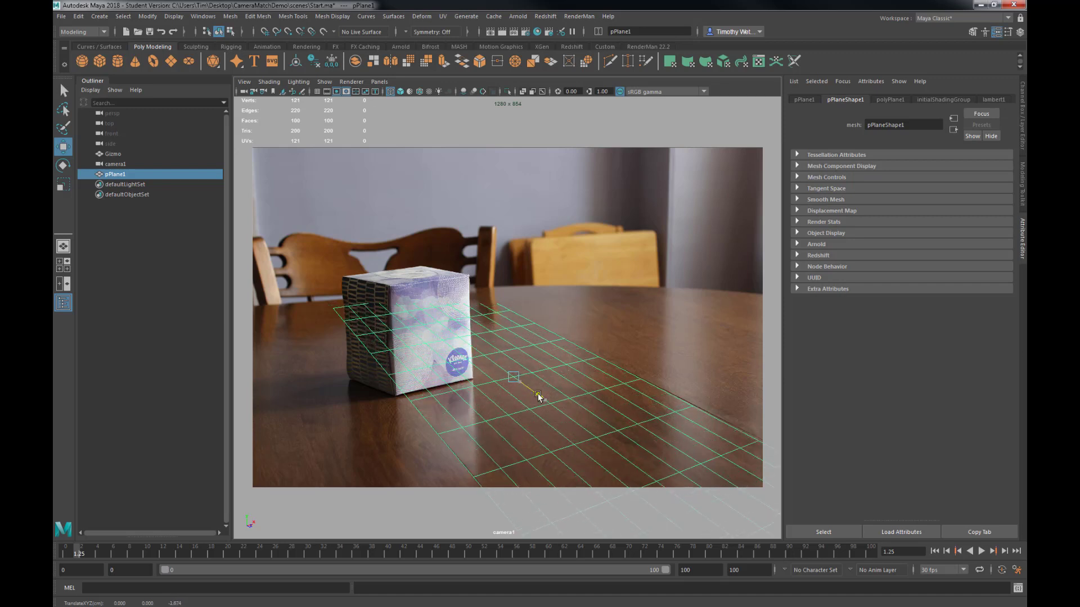
key("ctrl+z")
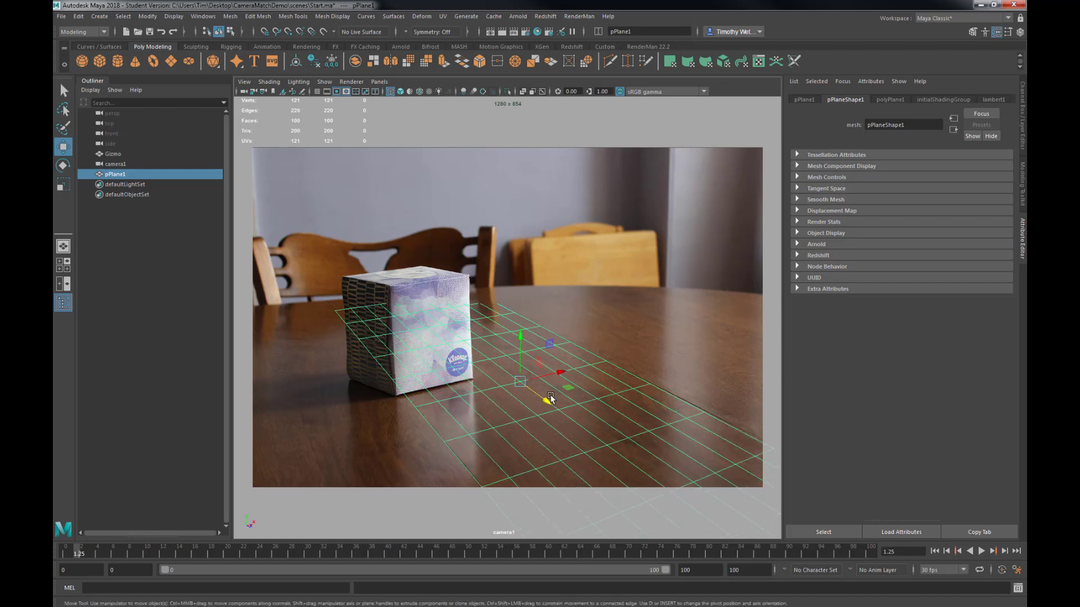
left_click_drag(551, 398, 551, 395)
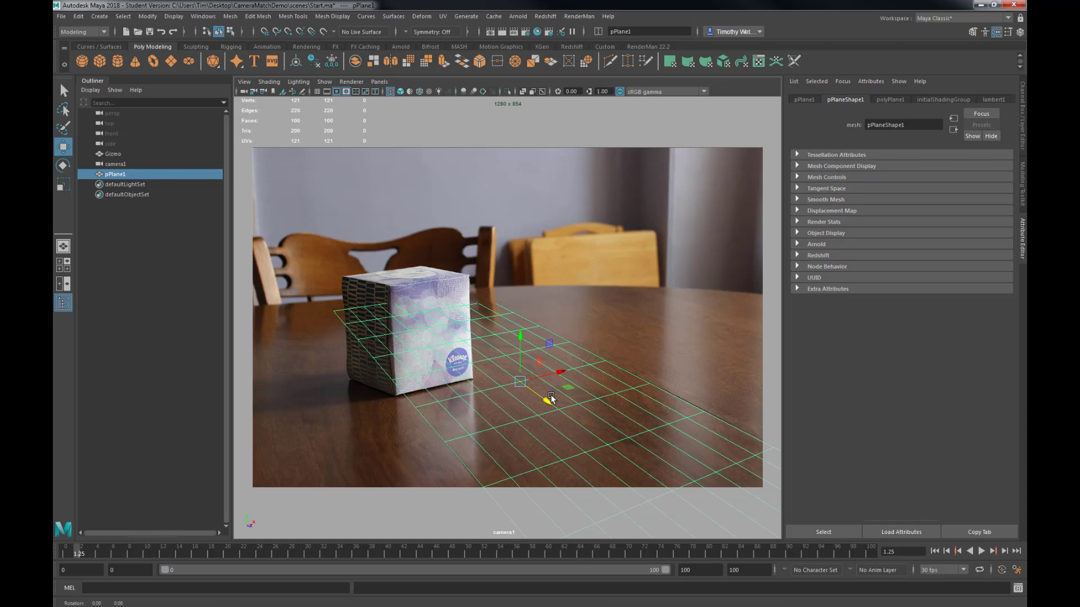
left_click_drag(551, 395, 551, 395)
left_click_drag(551, 395, 551, 393)
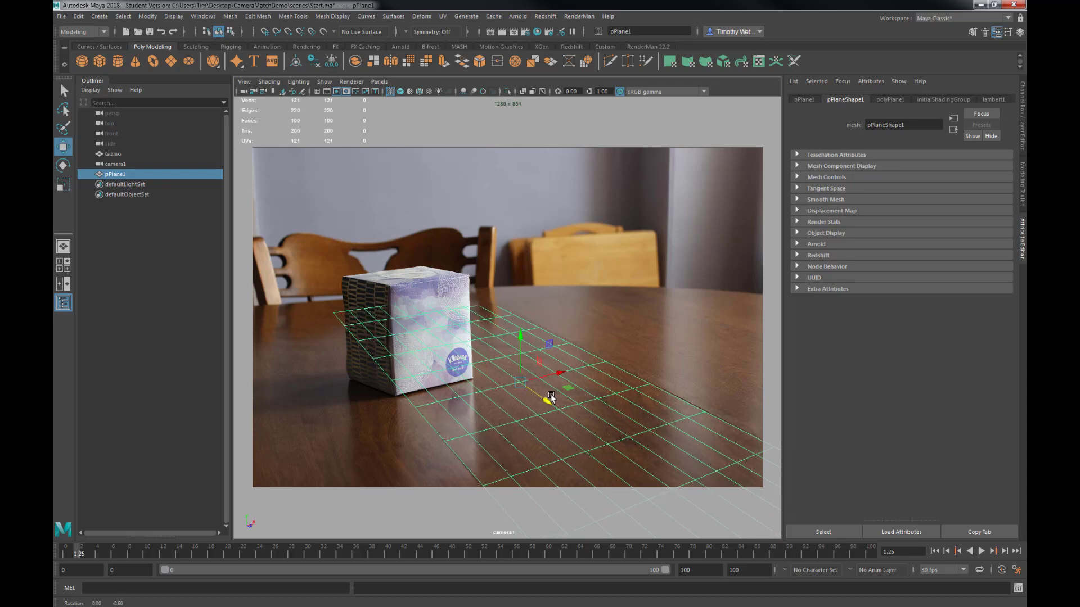
left_click_drag(552, 394, 551, 394)
- Slide the plane back along its Z axis to -6.765, undoing any further move
left_click_drag(548, 397, 538, 344)
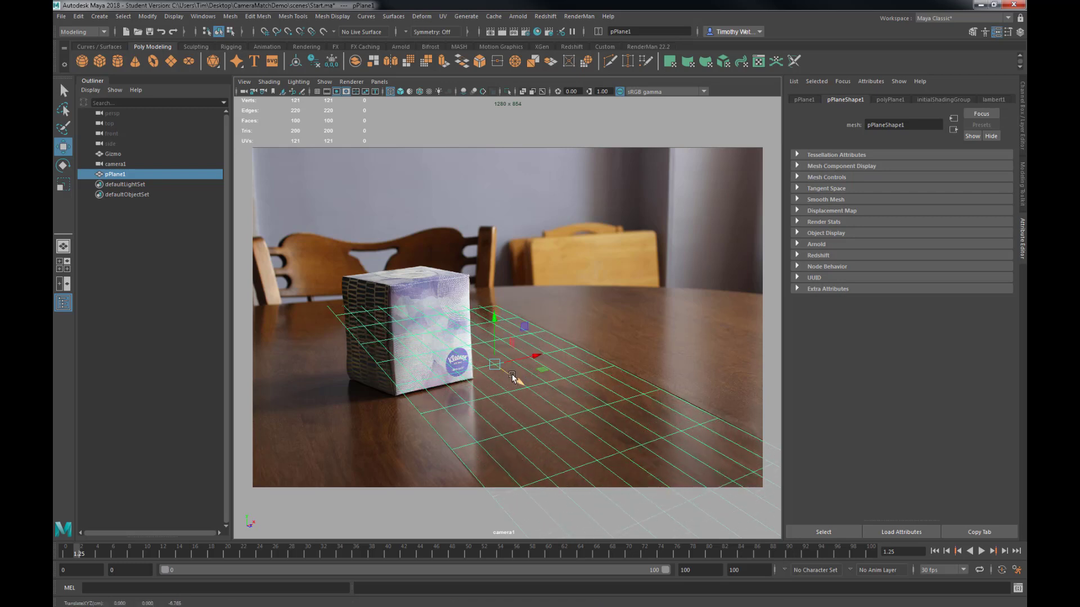
left_click_drag(513, 378, 460, 428)
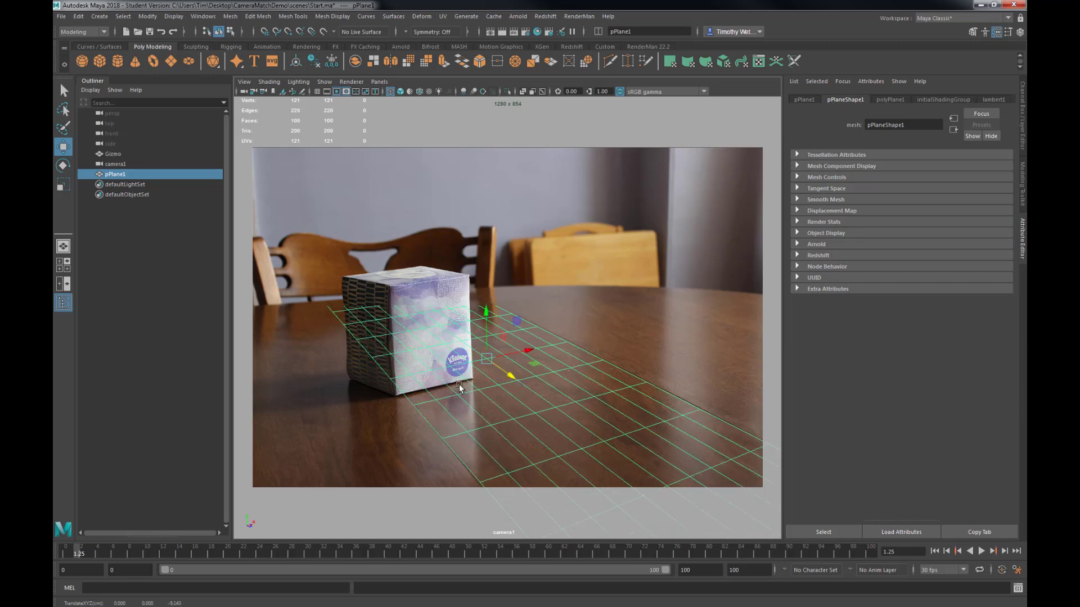
key("ctrl+z")
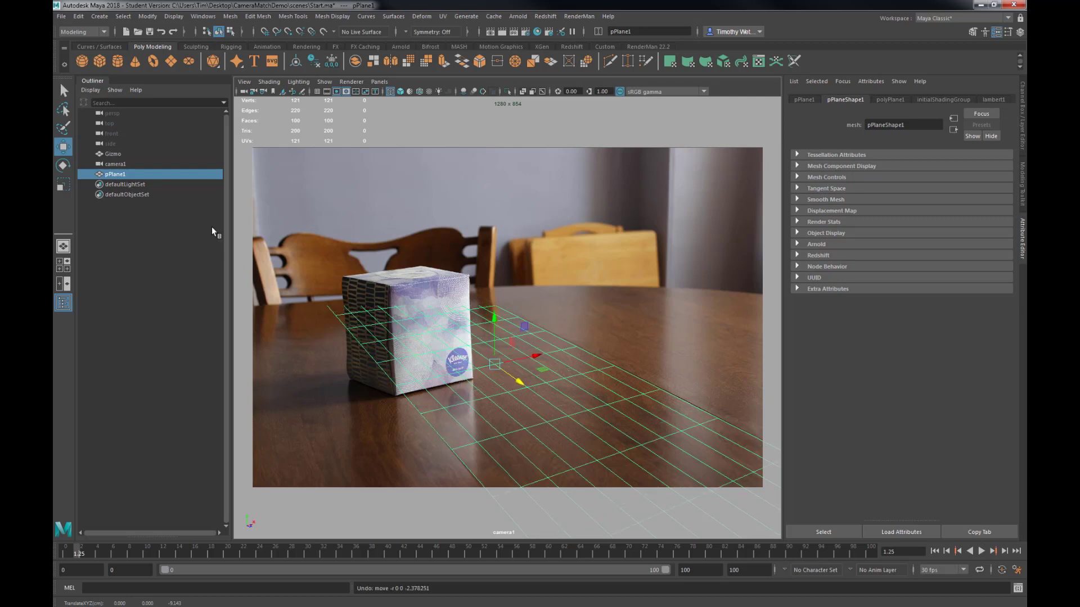
- Lock the translate, rotate and scale channels of camera1
left_click(131, 163)
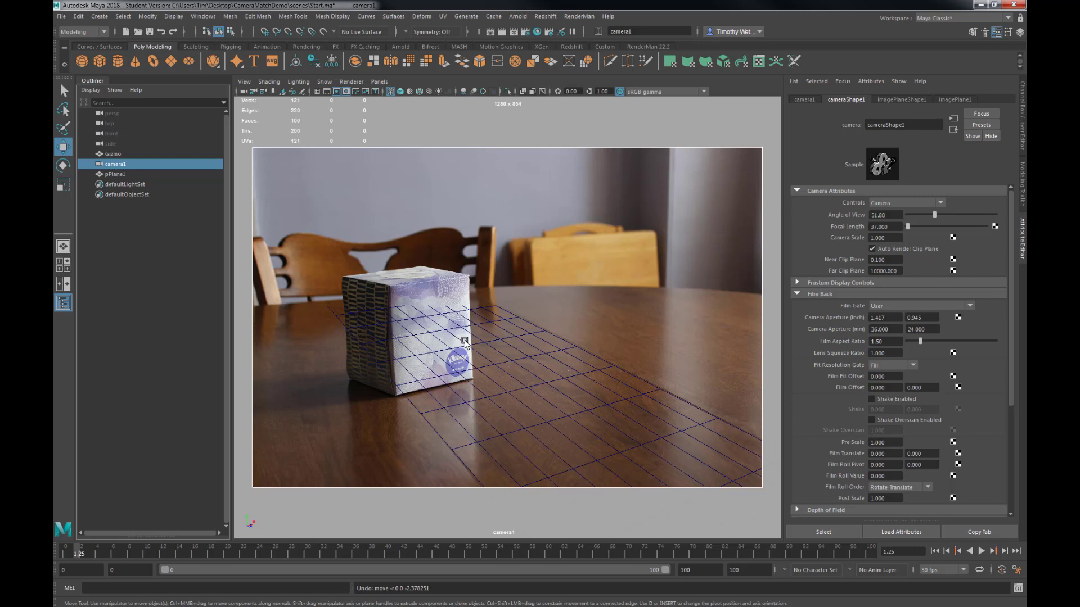
left_click(1023, 137)
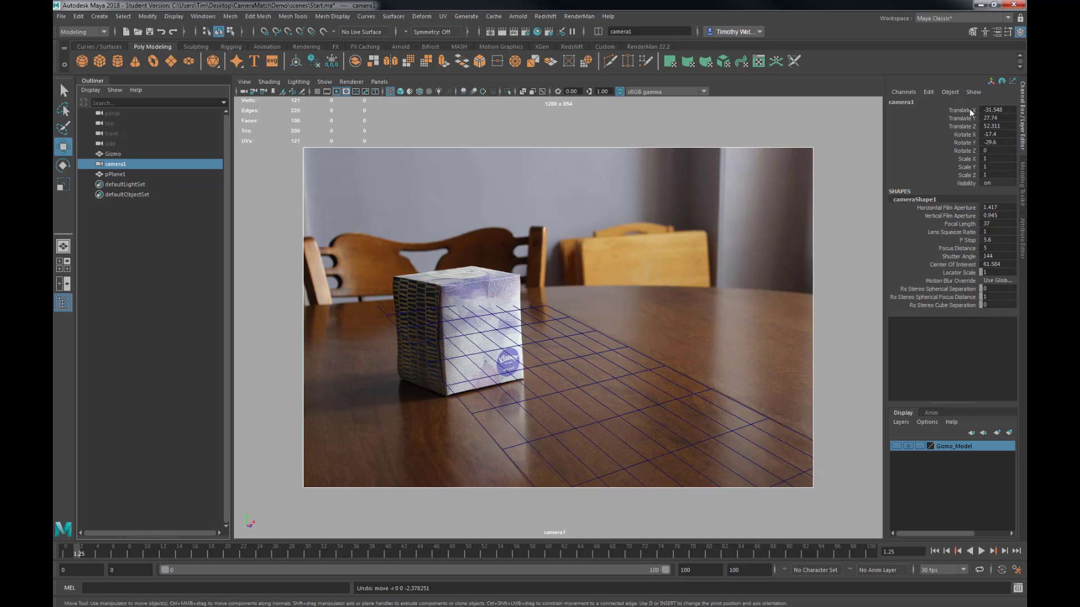
left_click(966, 109)
left_click(963, 175, "shift")
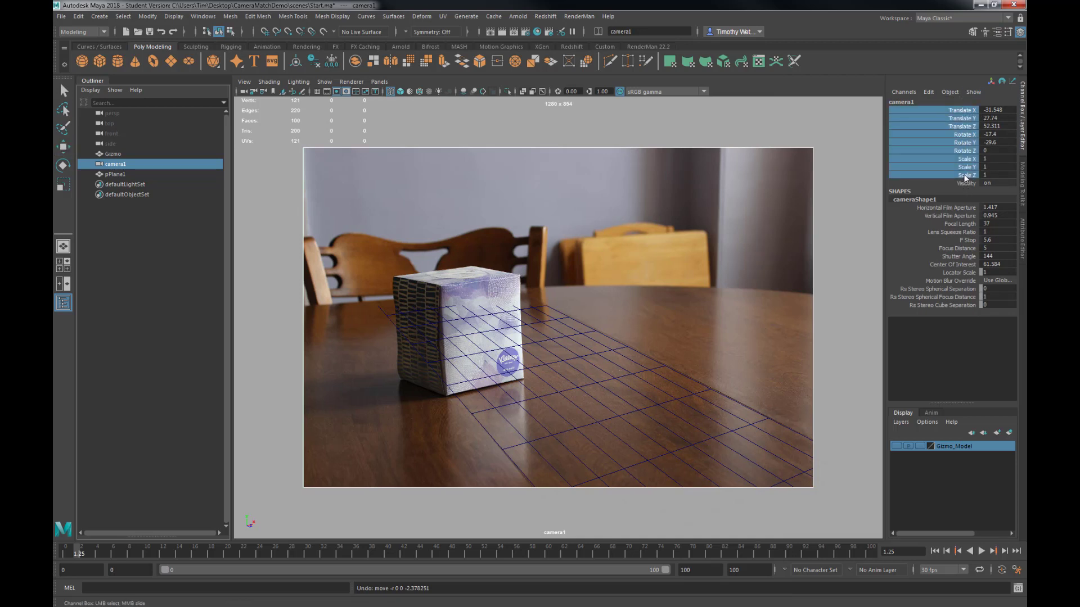
right_click(963, 176)
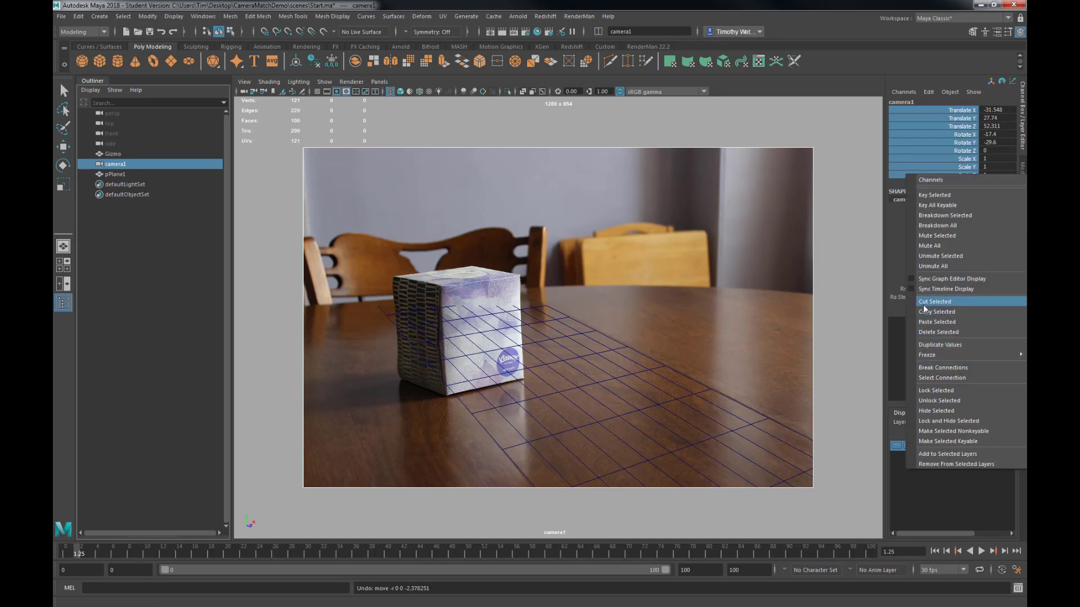
left_click(923, 391)
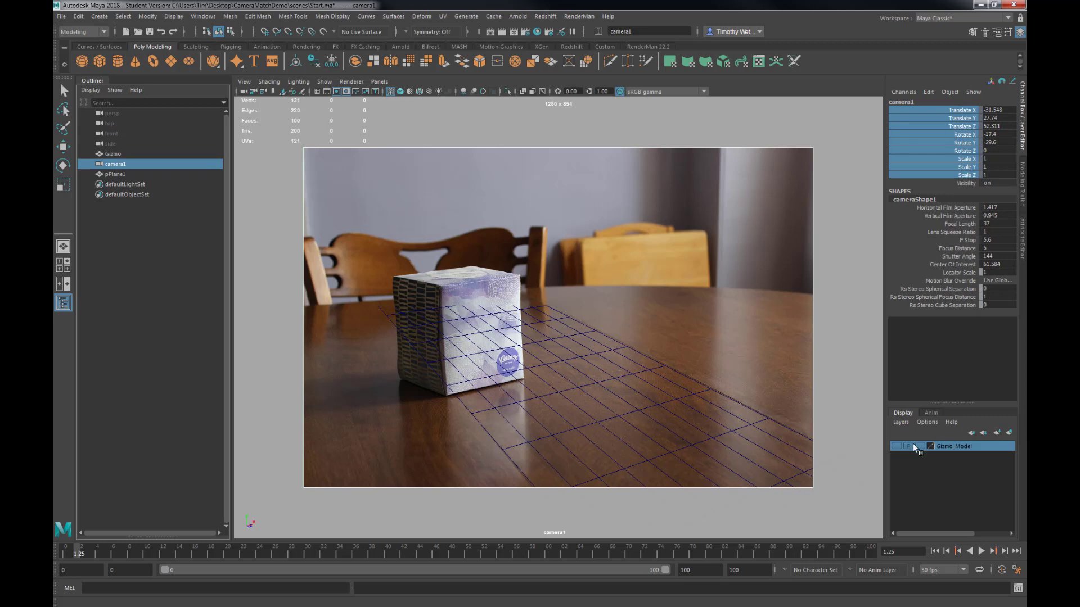
- Make the Gizmo_Model layer visible and display the scene shaded
left_click(896, 446)
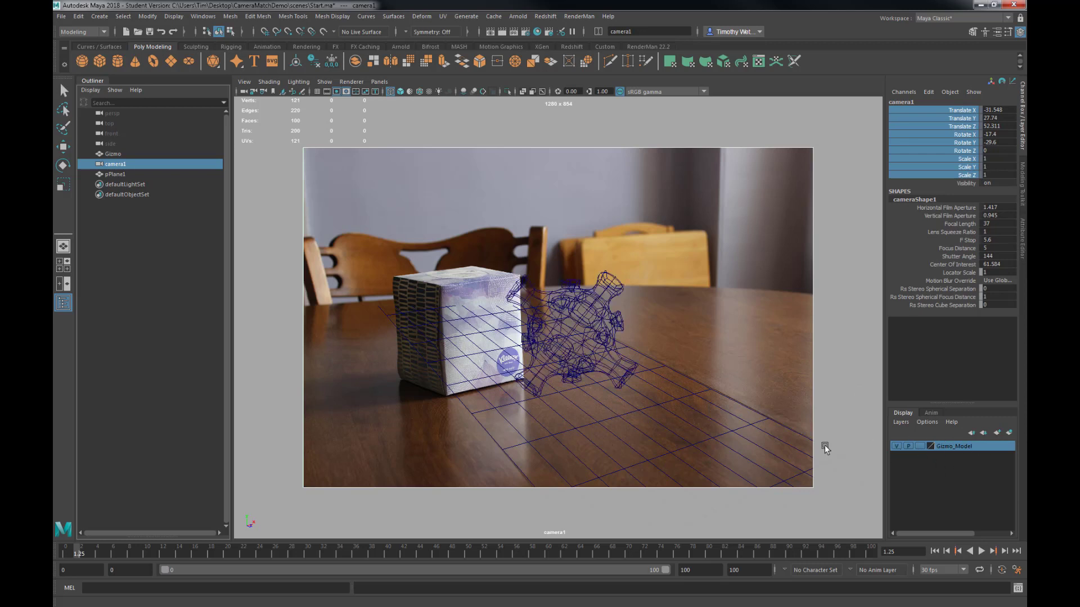
key("5")
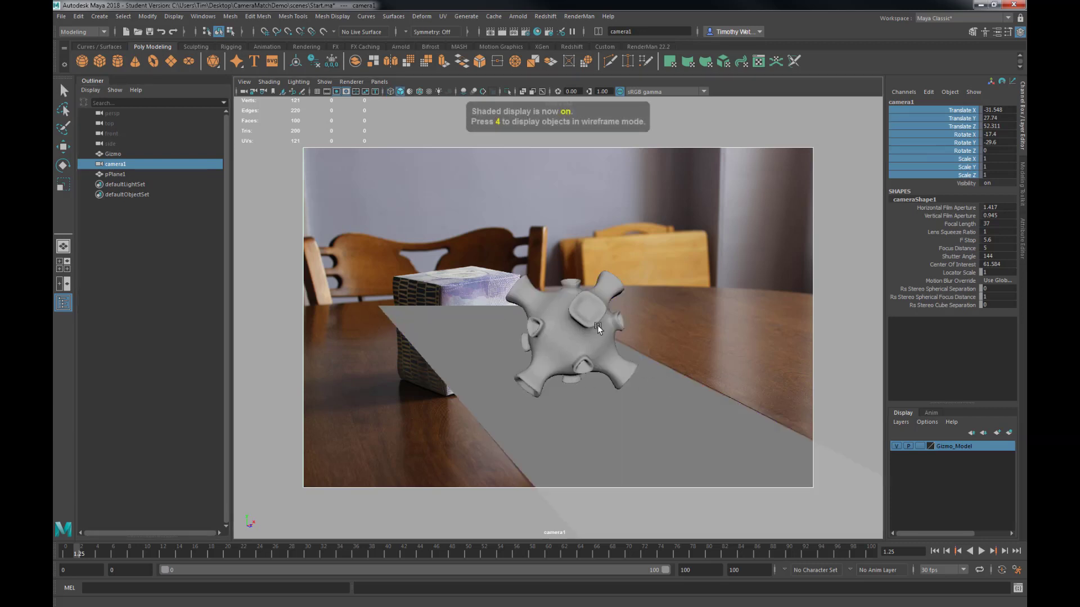
left_click(595, 432)
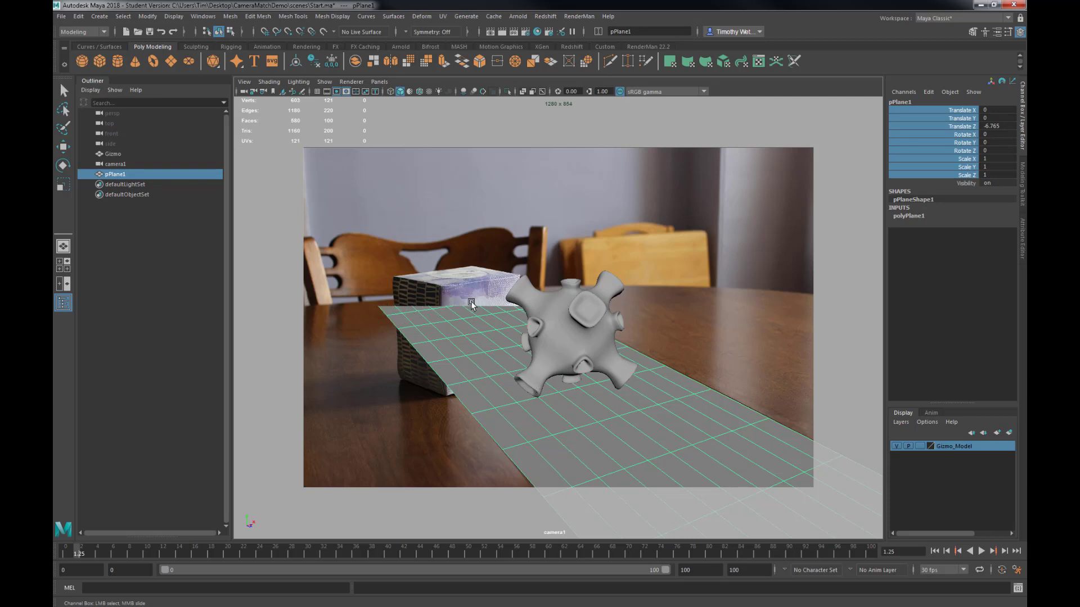
- Increase the depth of the camera's image plane to 151.8 so it sits behind the far end of the plane
left_click(444, 224)
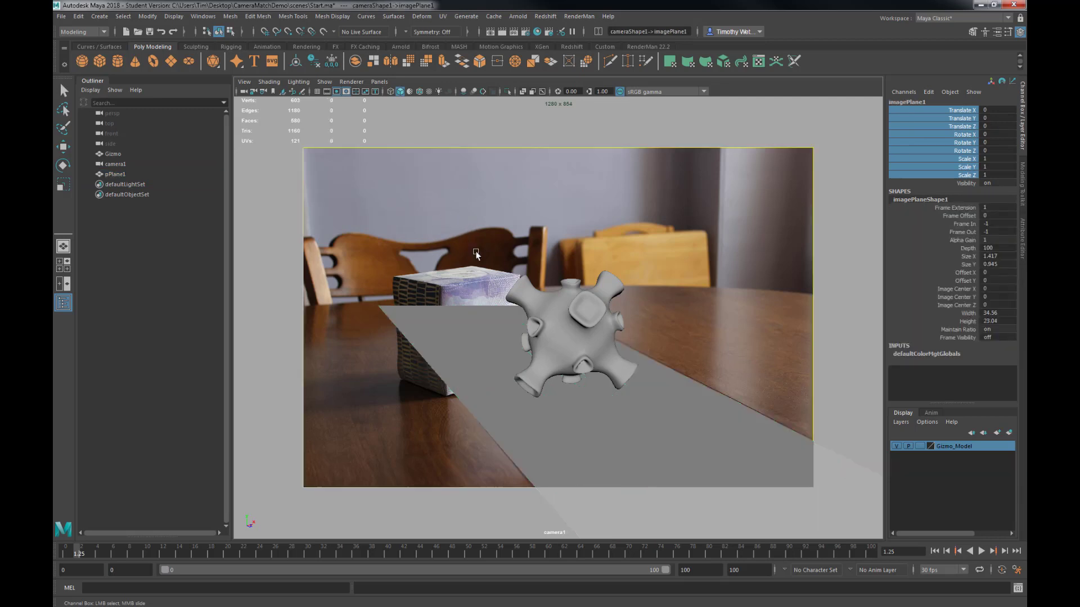
left_click(116, 164)
left_click(455, 191)
left_click(970, 248)
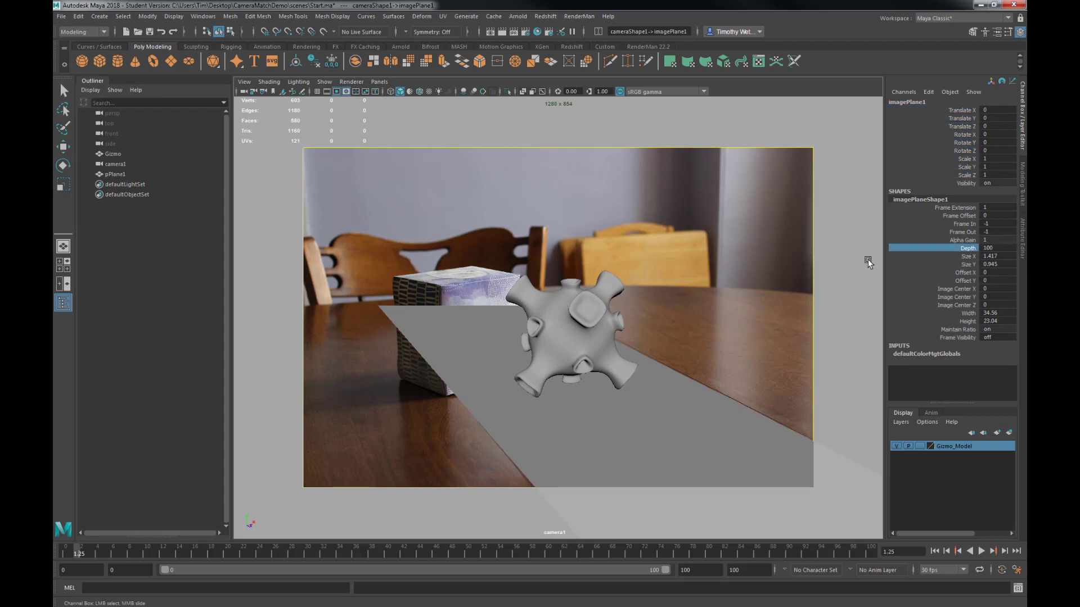
middle_click_drag(798, 255, 1022, 255)
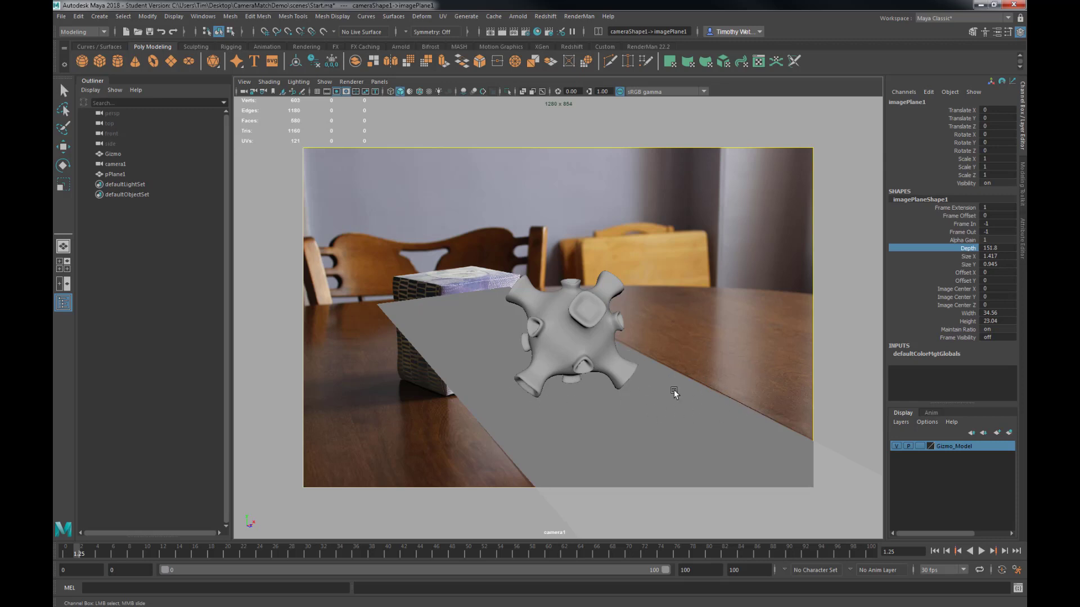
- Scale the polygon plane along X to about 3.95 so it spans the tabletop
left_click(627, 431)
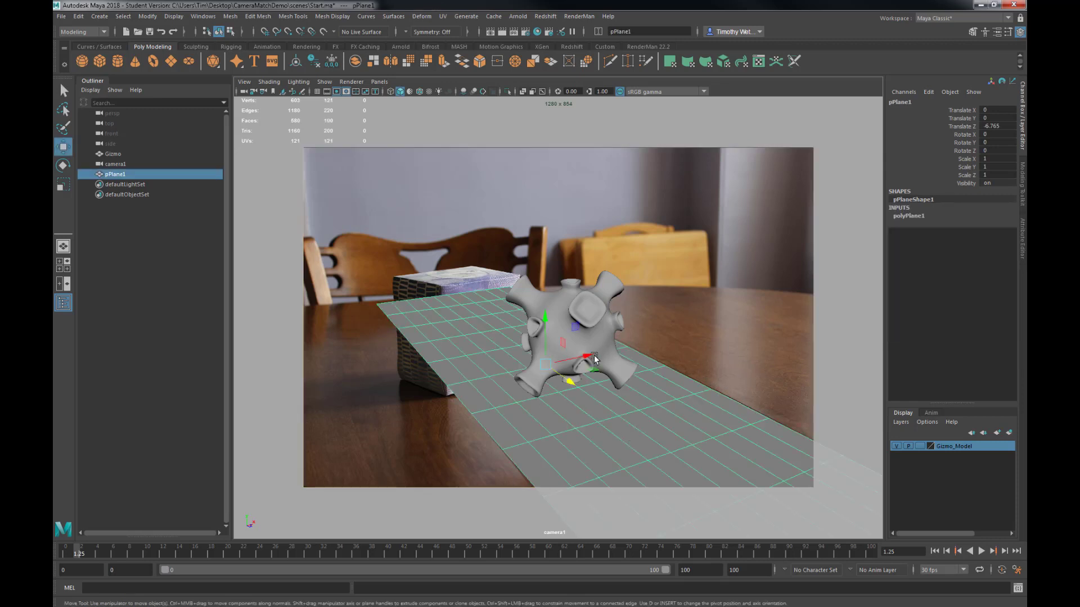
key("r")
left_click_drag(583, 360, 706, 305)
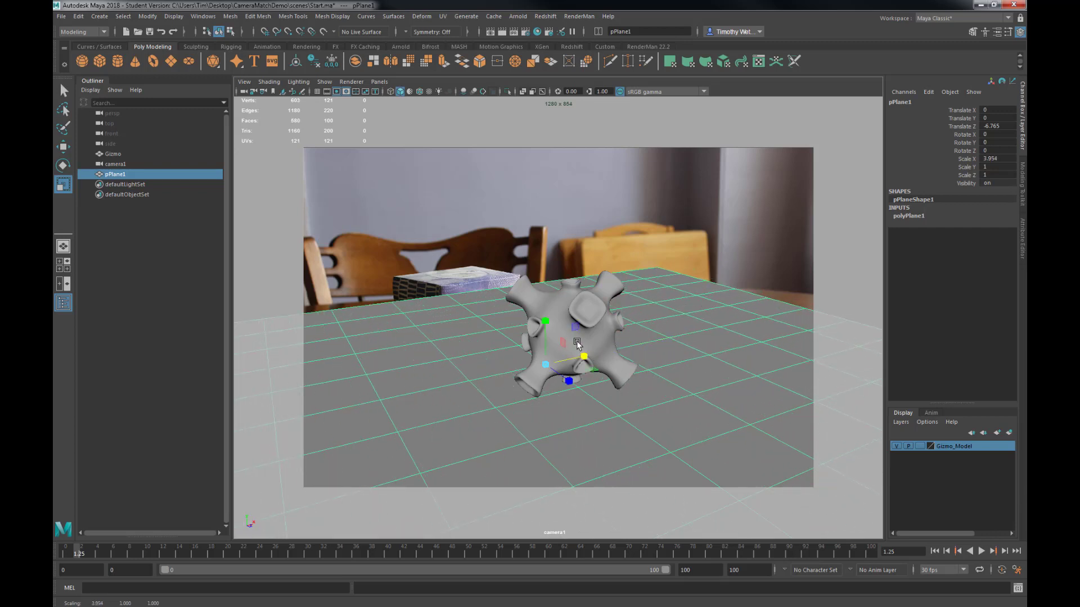
- Move the Gizmo model across the tabletop to about X 3.9, Y 6.7, Z 9.2
left_click(627, 370)
key("w")
left_click_drag(586, 340, 678, 345)
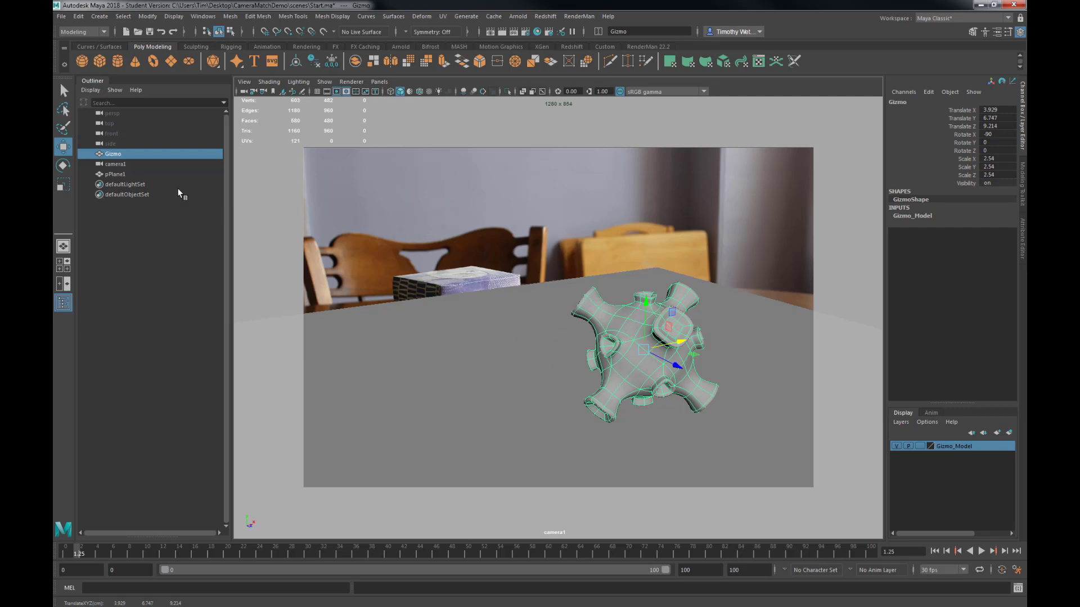
- Switch to the perspective view showing the whole plane and image plane, and create an Arnold area light
left_click(108, 113)
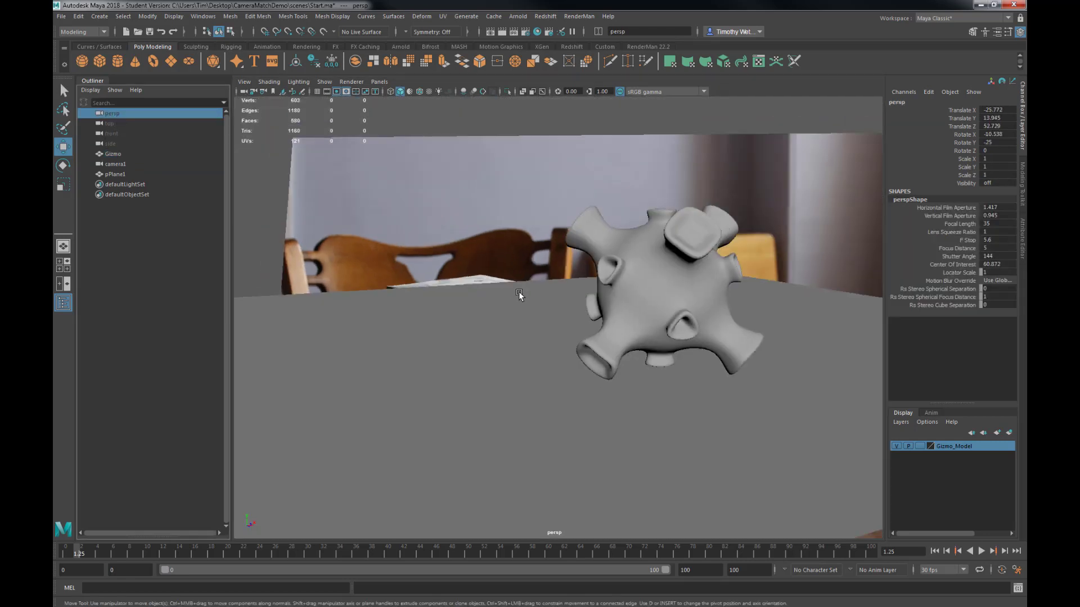
scroll(518, 292, "down", 10)
left_click_drag(527, 302, 663, 266, "alt")
left_click_drag(428, 321, 276, 157, "alt")
scroll(622, 309, "up", 5)
scroll(647, 301, "up", 2)
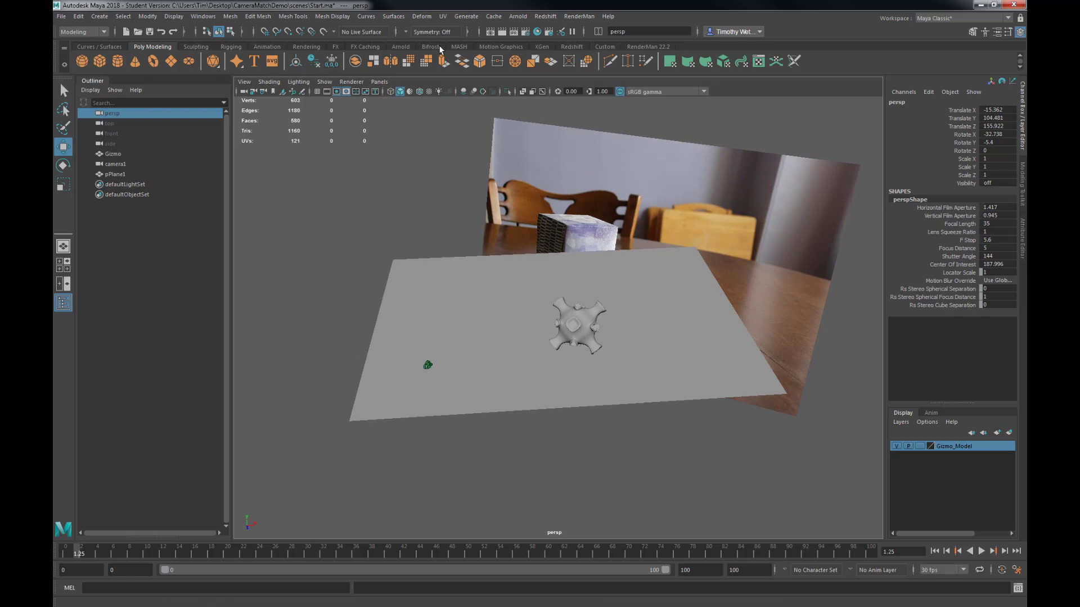
left_click(401, 47)
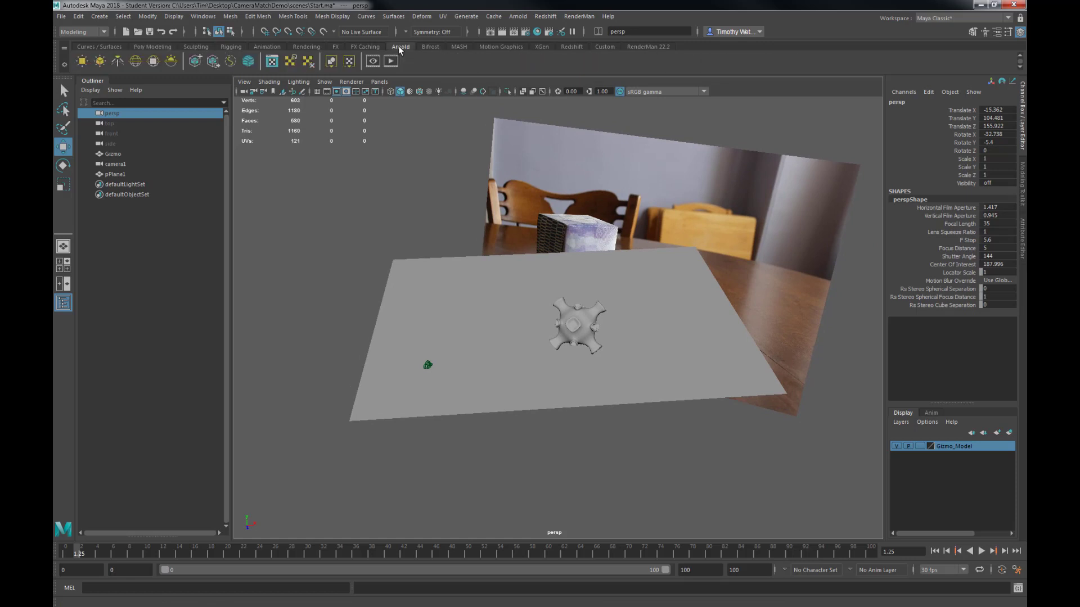
left_click(100, 61)
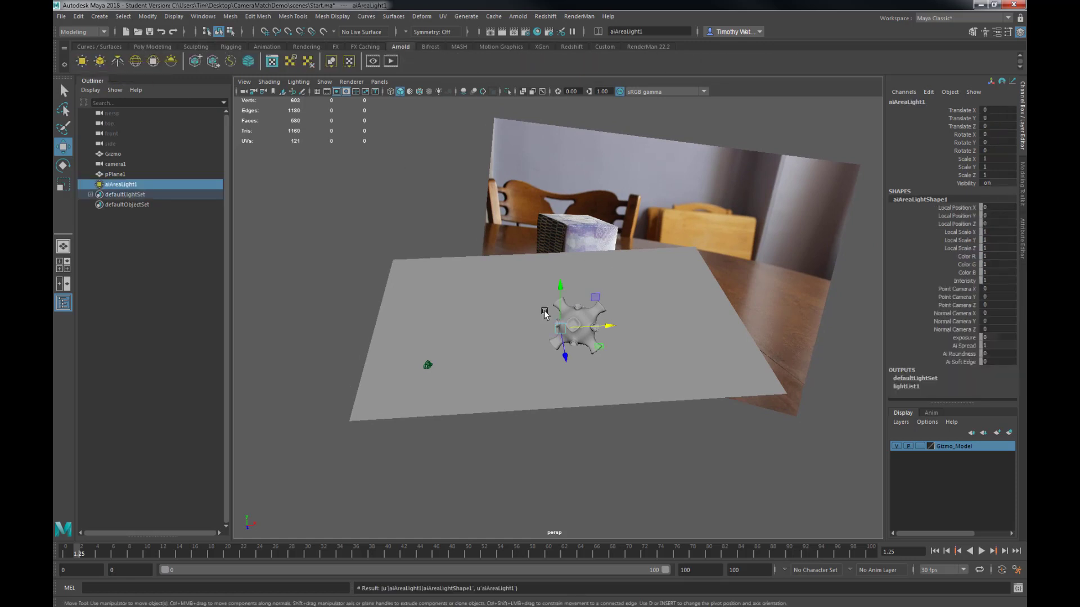
- Scale the area light uniformly to about 19 and rotate it 90 degrees around Y
left_click_drag(619, 269, 585, 324, "alt")
key("r")
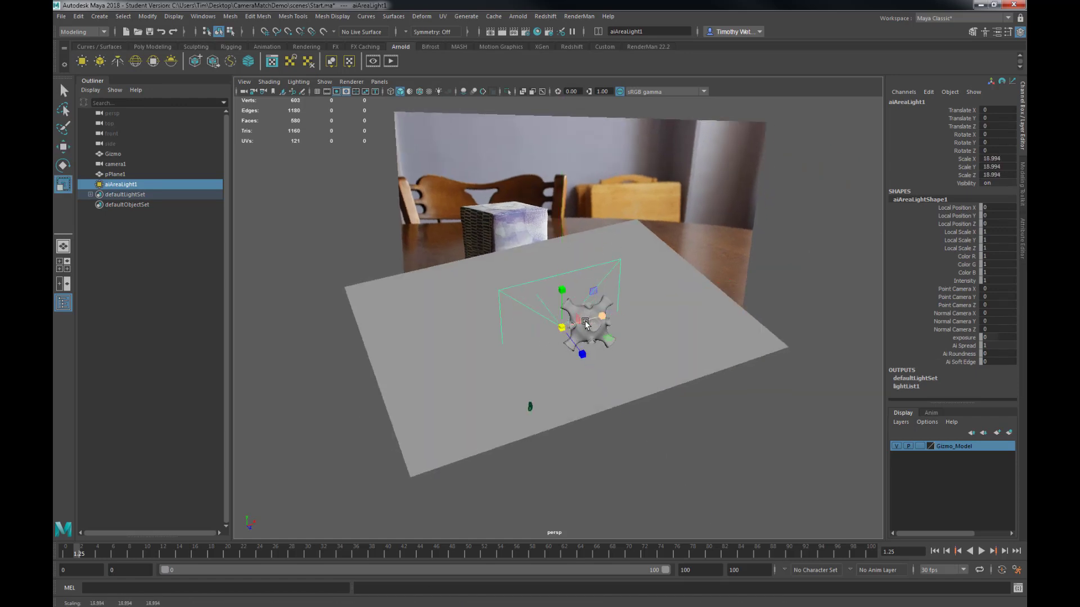
key("e")
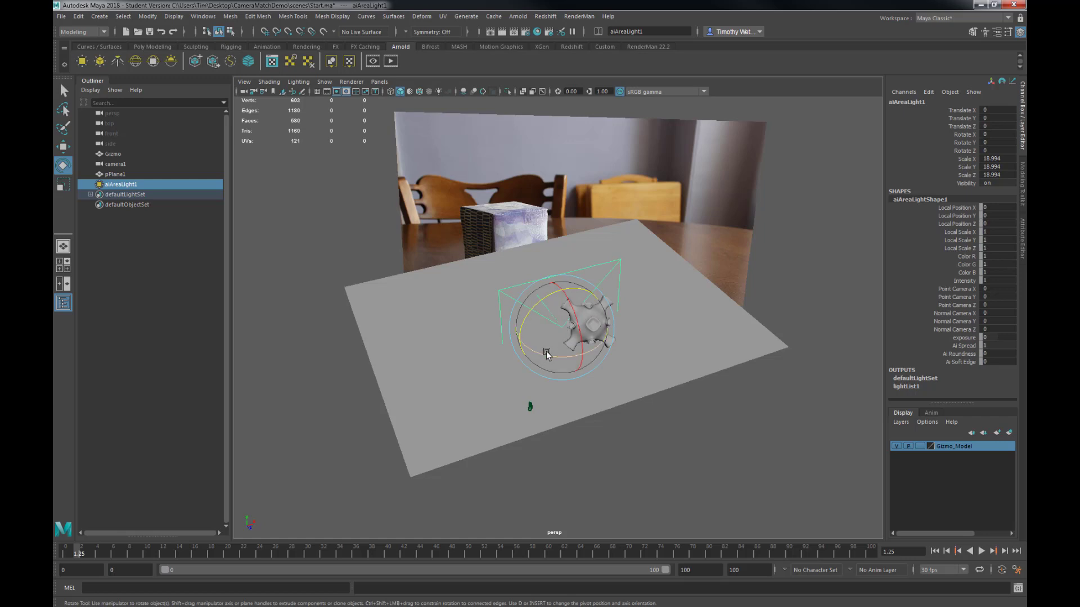
left_click_drag(557, 351, 613, 351)
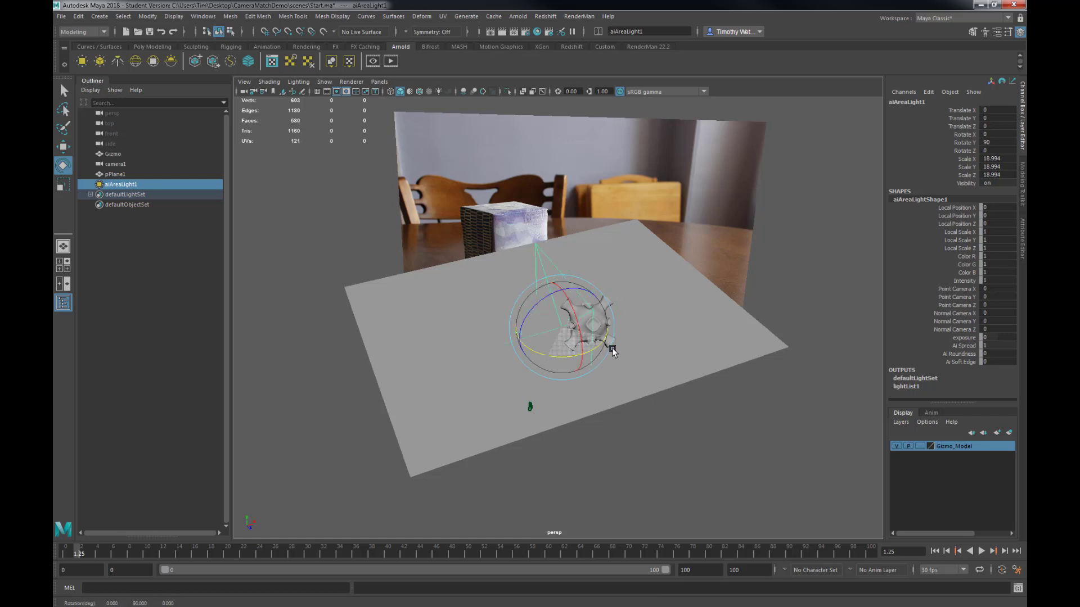
- Move the area light well off to the side of the table, to about X 137
left_click_drag(613, 351, 591, 355, "alt")
key("w")
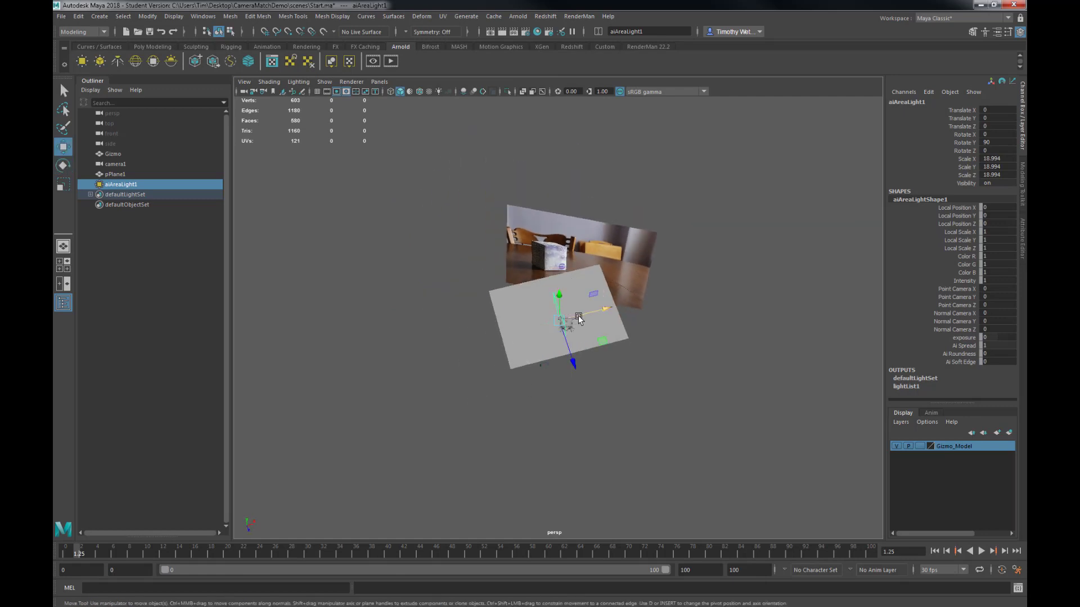
left_click_drag(578, 316, 731, 247)
- Stretch the area light into a tall rectangle about 52 in Scale Y and raise it to about Y 29
key("r")
left_click_drag(681, 355, 647, 358)
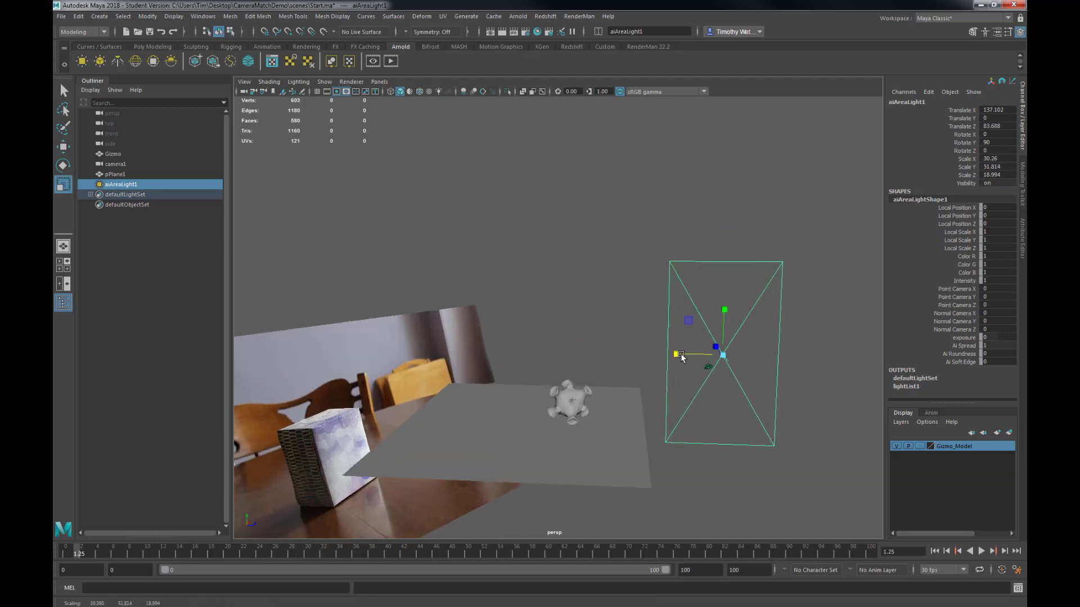
key("w")
left_click_drag(725, 336, 729, 363)
- Show the area light's attributes, look through camera1 and start an Arnold render
scroll(738, 346, "down", 3)
left_click(1023, 237)
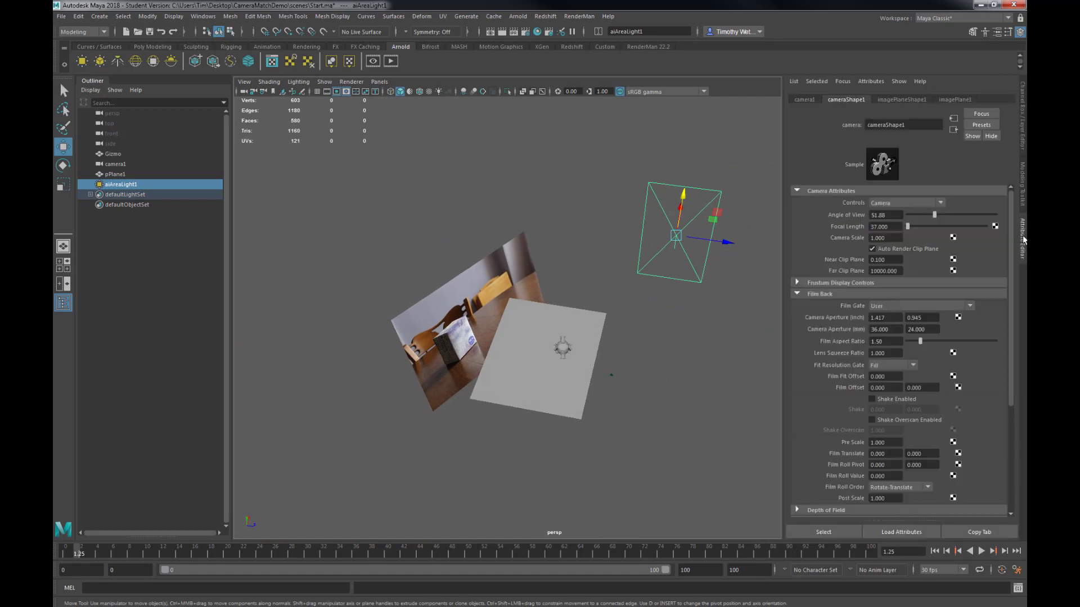
left_click_drag(657, 323, 563, 304, "alt")
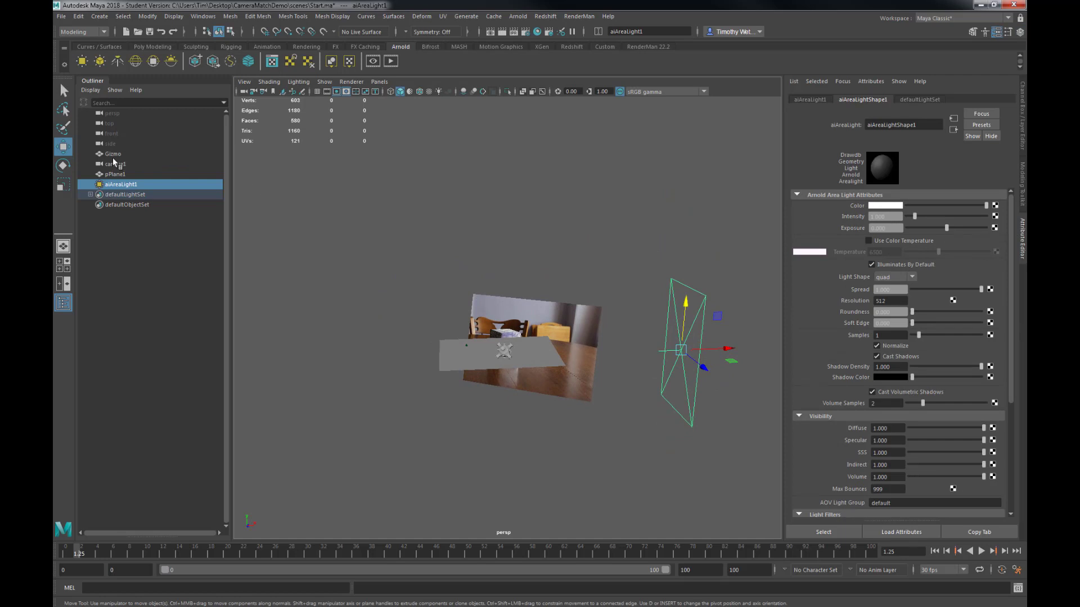
middle_click_drag(116, 166, 450, 231)
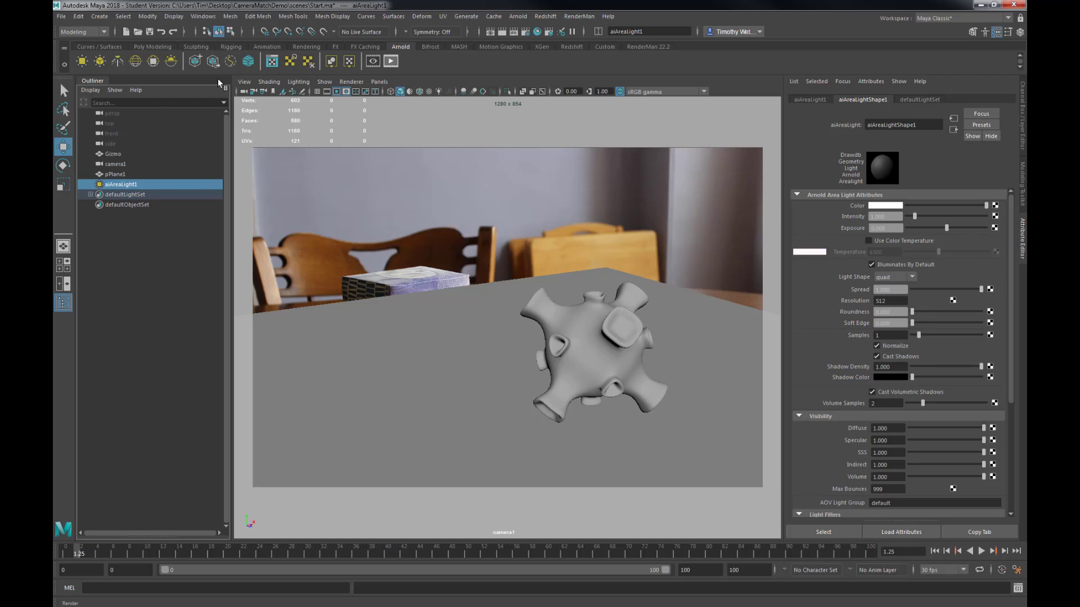
left_click(391, 61)
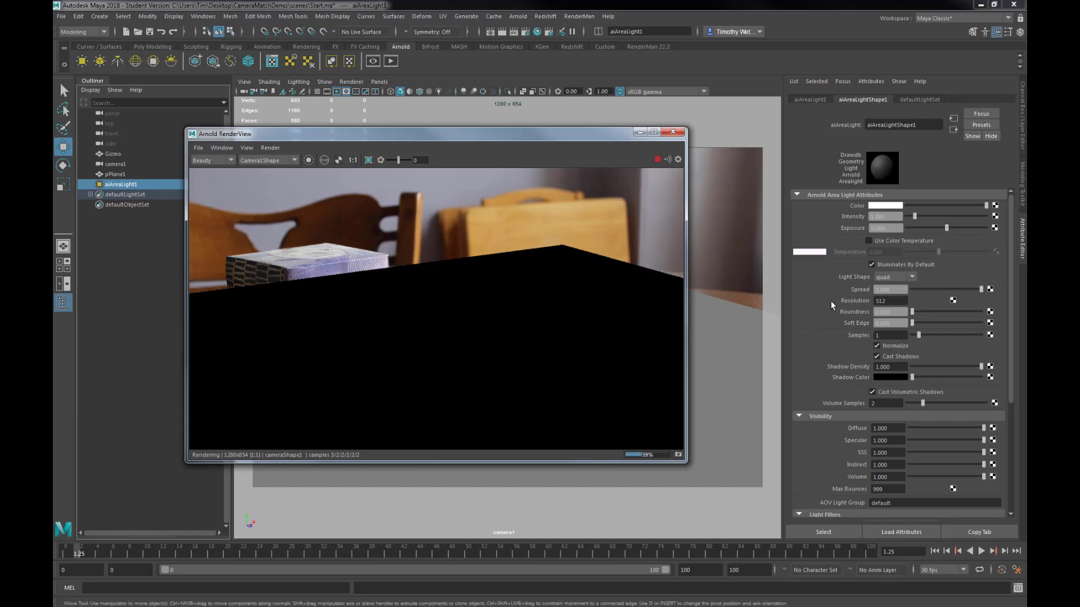
- Try exposure values of 10 and 20 on the area light
left_click(893, 229)
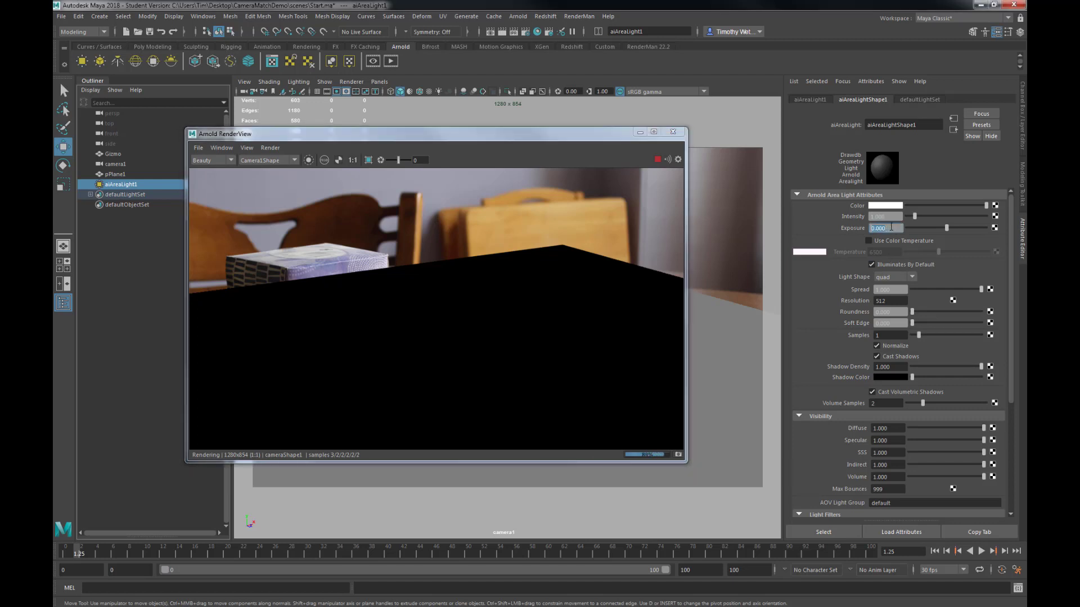
type("10")
key("Return")
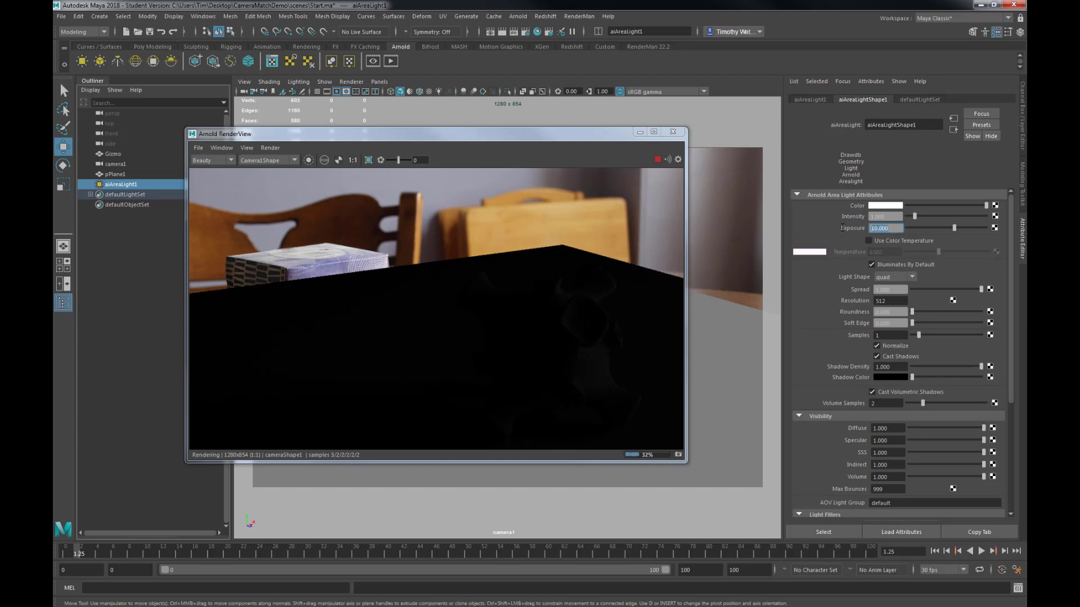
type("20")
key("Return")
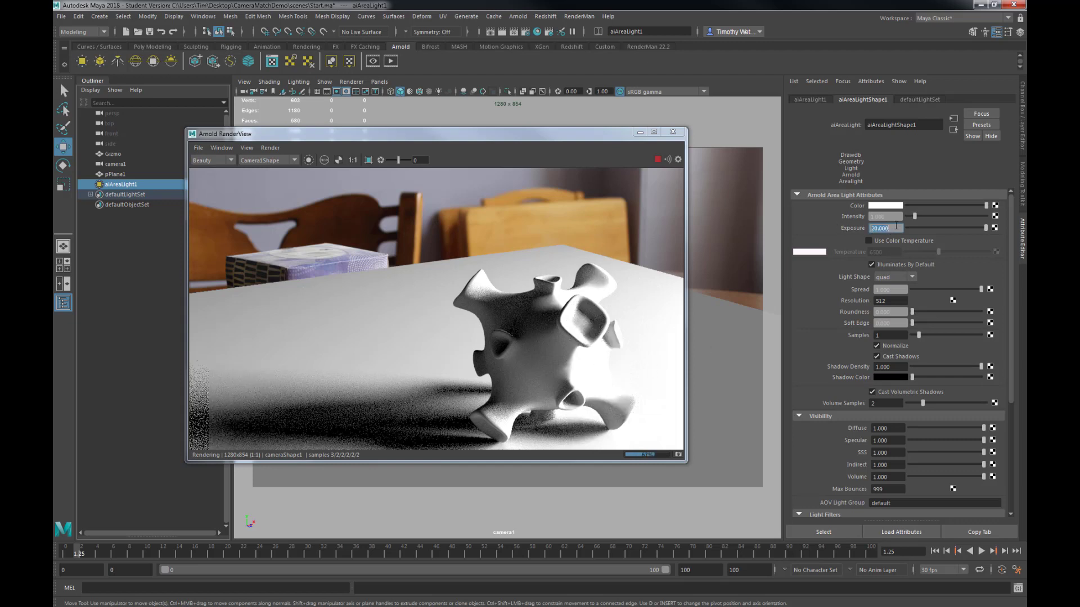
- Set the area light's exposure to 15 and close the render window
left_click_drag(870, 227, 892, 227)
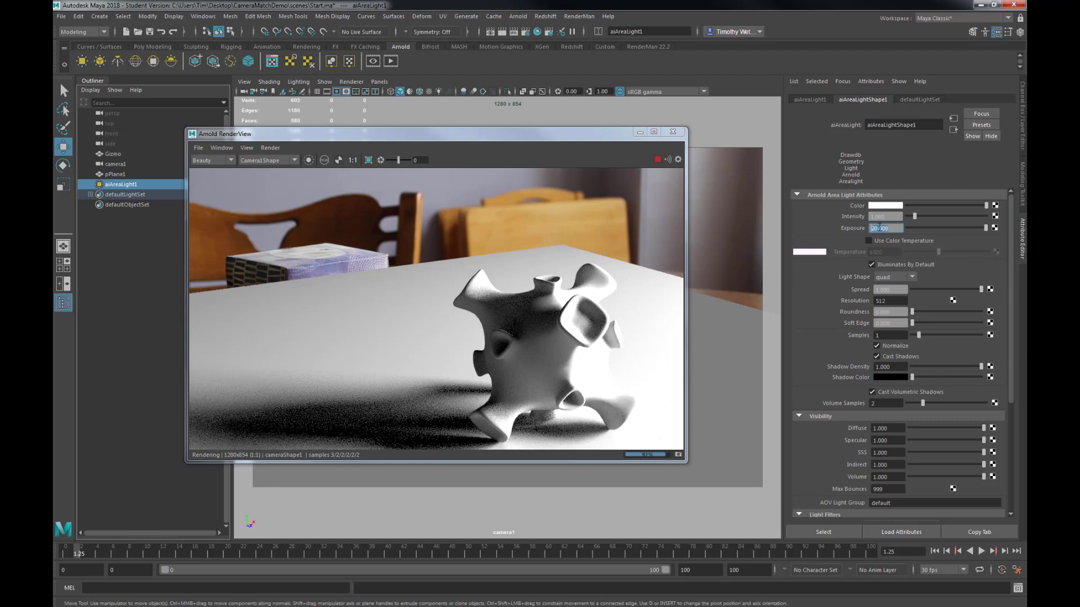
type("15")
key("Return")
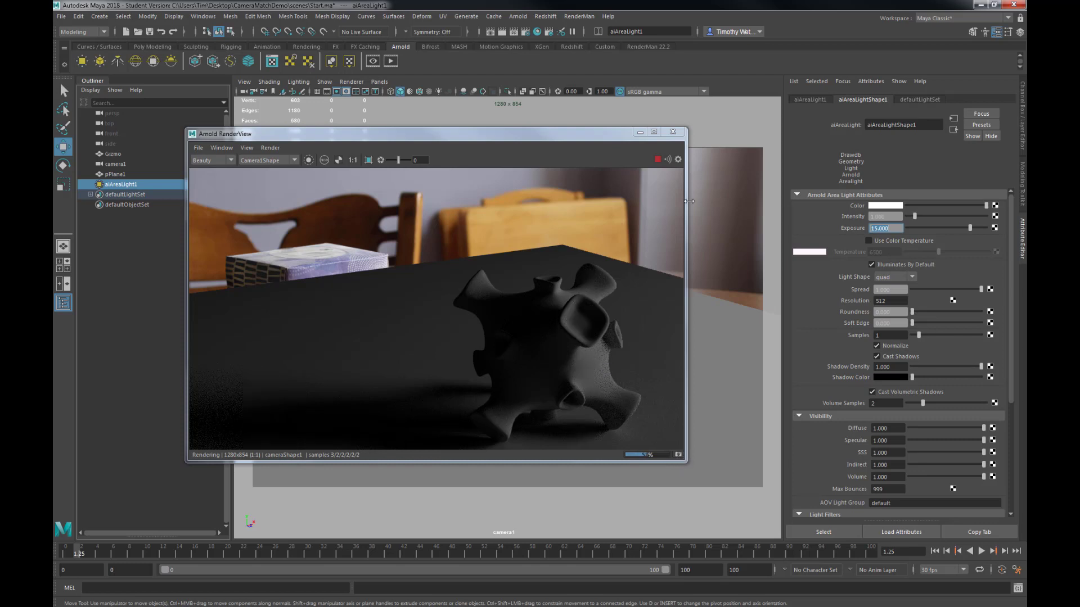
left_click(673, 134)
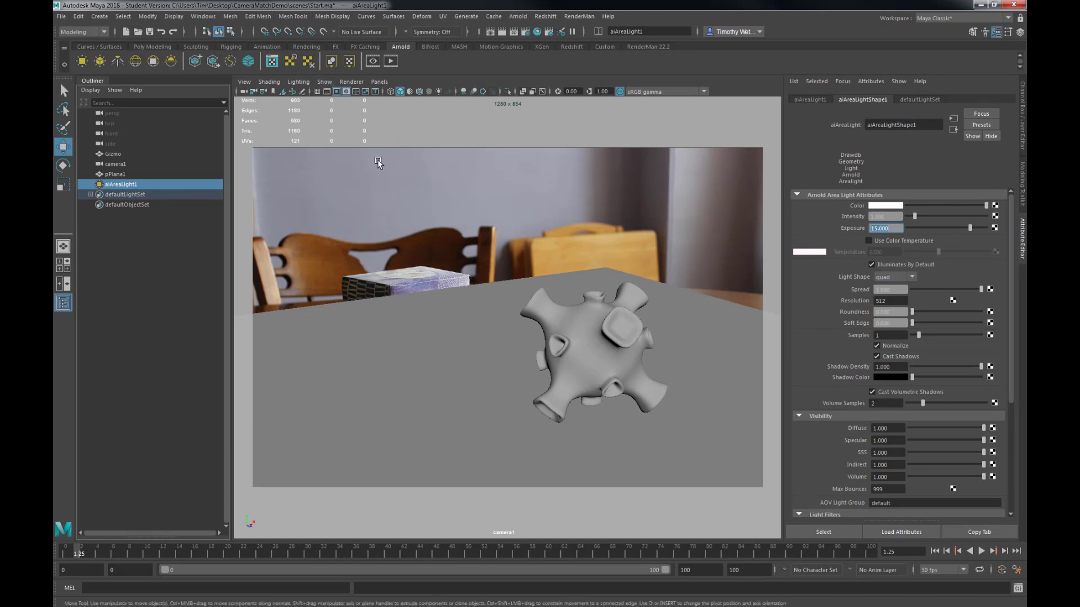
- Toggle the film gate and resolution gate overlays in the camera1 view to compare the framing
left_click(330, 91)
left_click(329, 91)
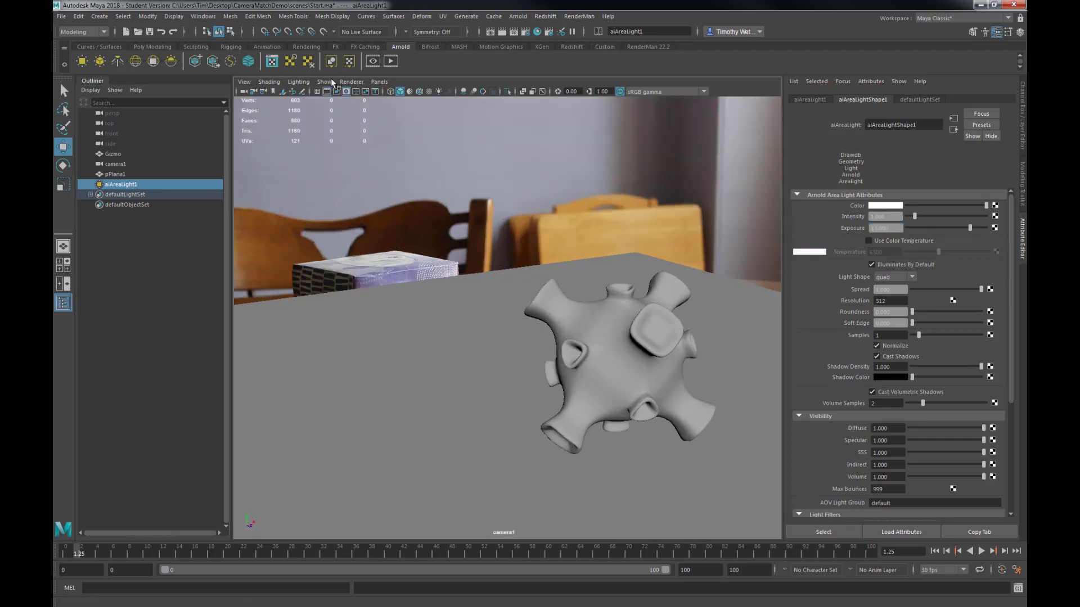
left_click(337, 92)
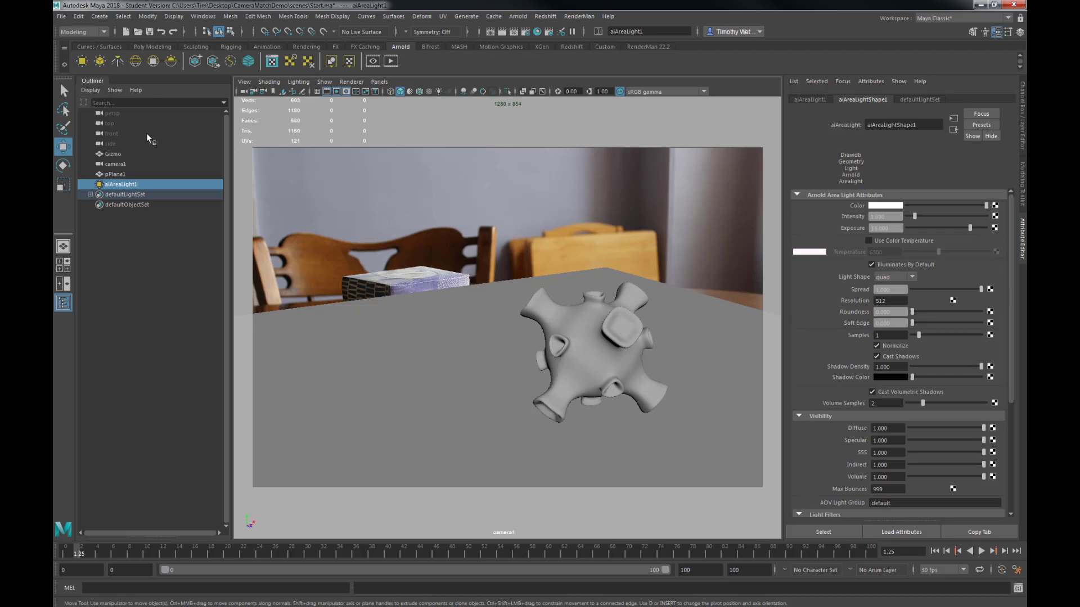
- In the perspective view, duplicate the area light and place the copy beside it at about Z 9
left_click(114, 113)
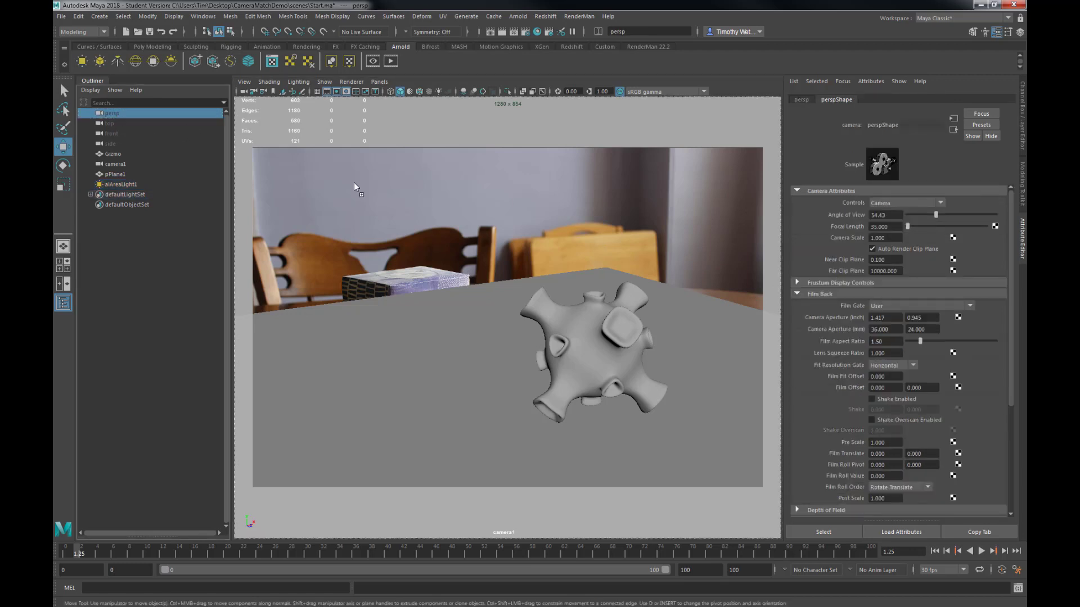
scroll(353, 182, "down", 5)
scroll(518, 302, "down", 3)
left_click_drag(518, 301, 554, 315, "alt")
left_click(569, 260)
key("ctrl+d")
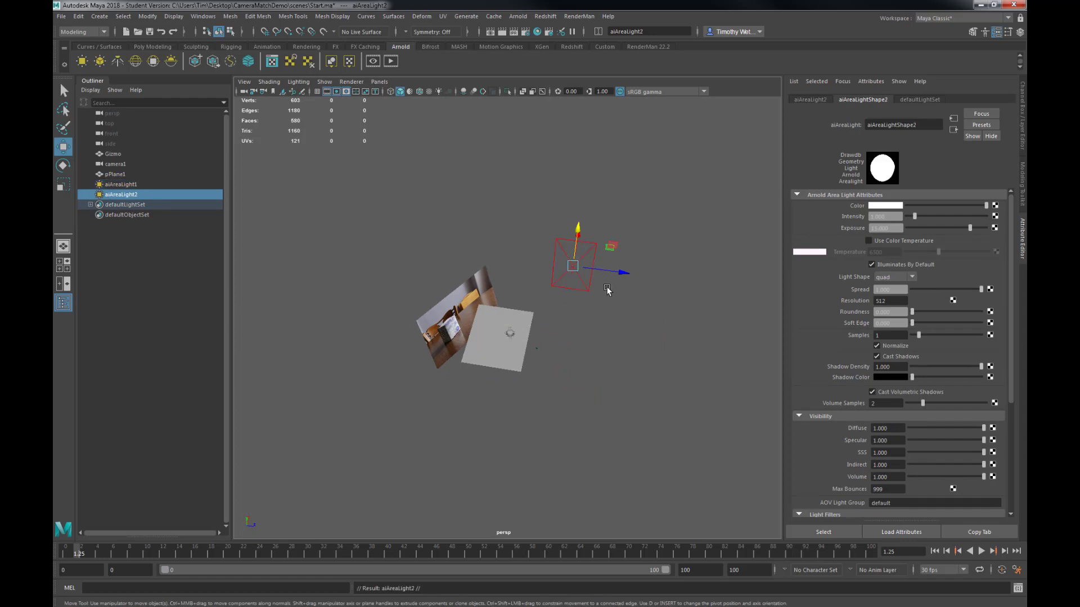
left_click_drag(609, 272, 560, 267)
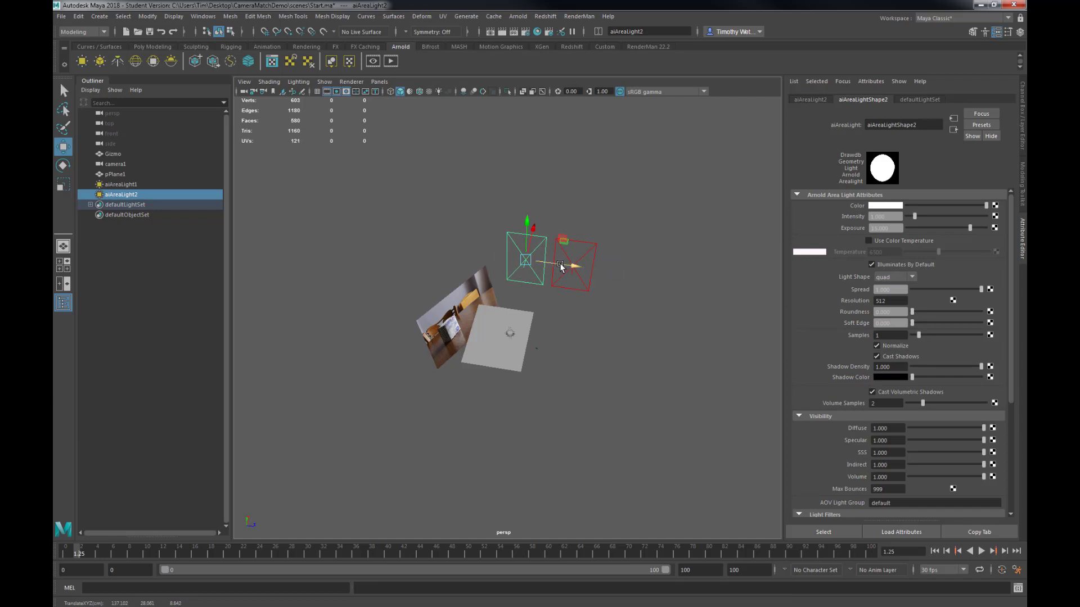
- Duplicate the area light again to make a row of three, and enlarge and raise all three together
key("ctrl+d")
left_click_drag(565, 264, 416, 240)
key("r")
key("w")
left_click_drag(452, 300, 433, 340, "alt")
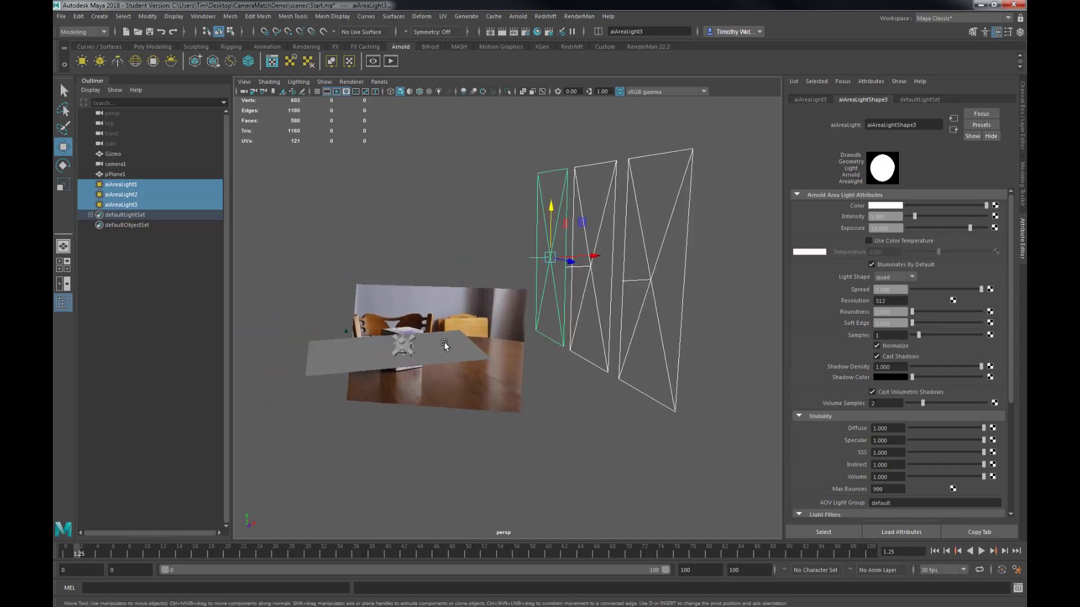
- Render the scene through camera1 with Arnold, enlarging the render window and placing it clear of the object list and light attributes
scroll(434, 339, "up", 3)
left_click(118, 164)
middle_click_drag(117, 164, 549, 376)
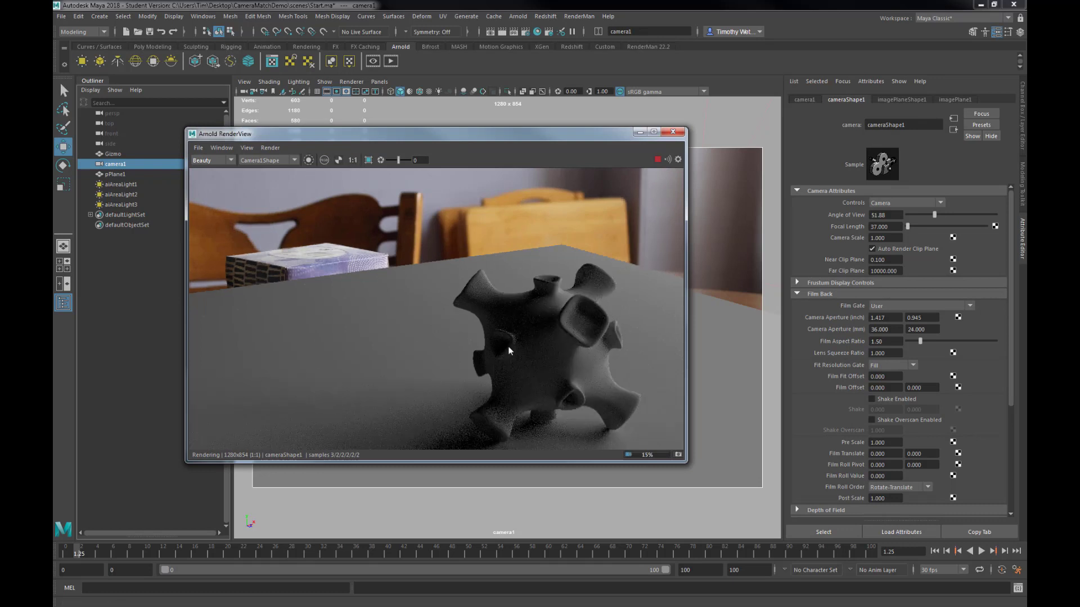
left_click_drag(686, 464, 765, 525)
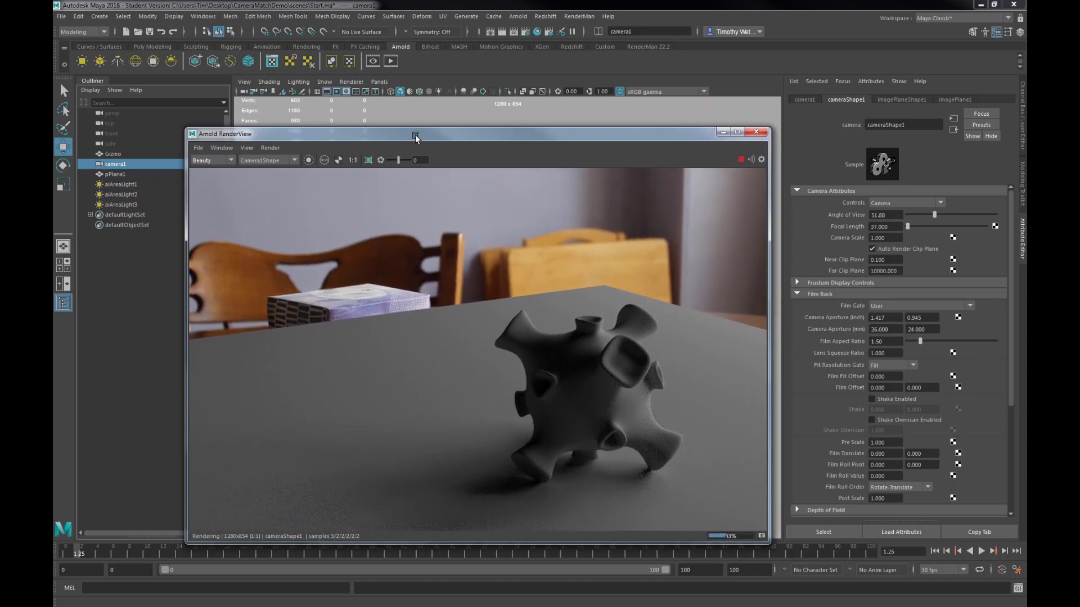
left_click_drag(399, 128, 282, 30)
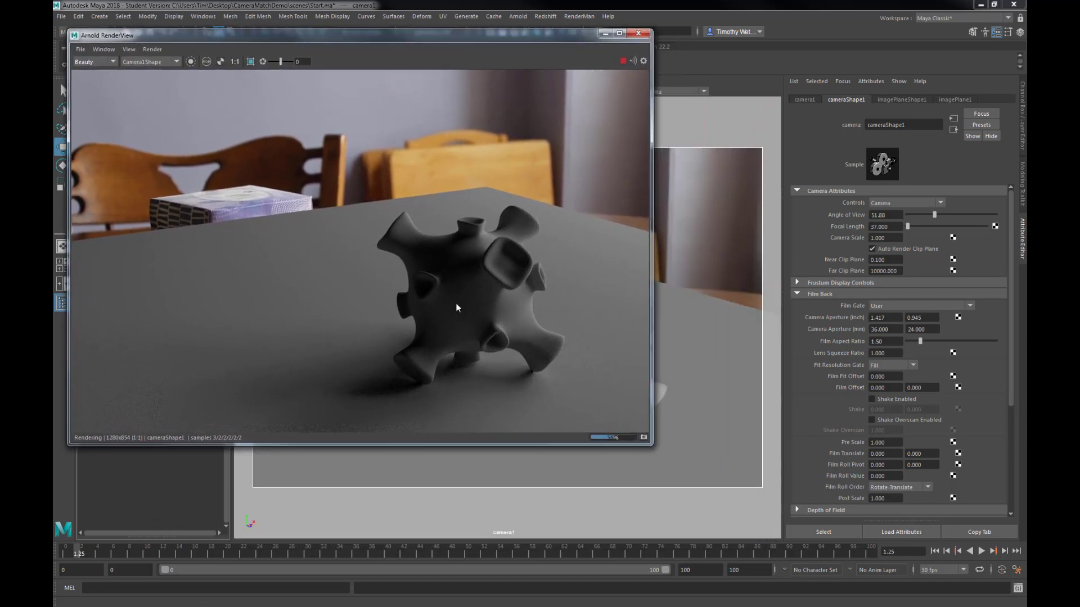
left_click_drag(665, 460, 690, 480)
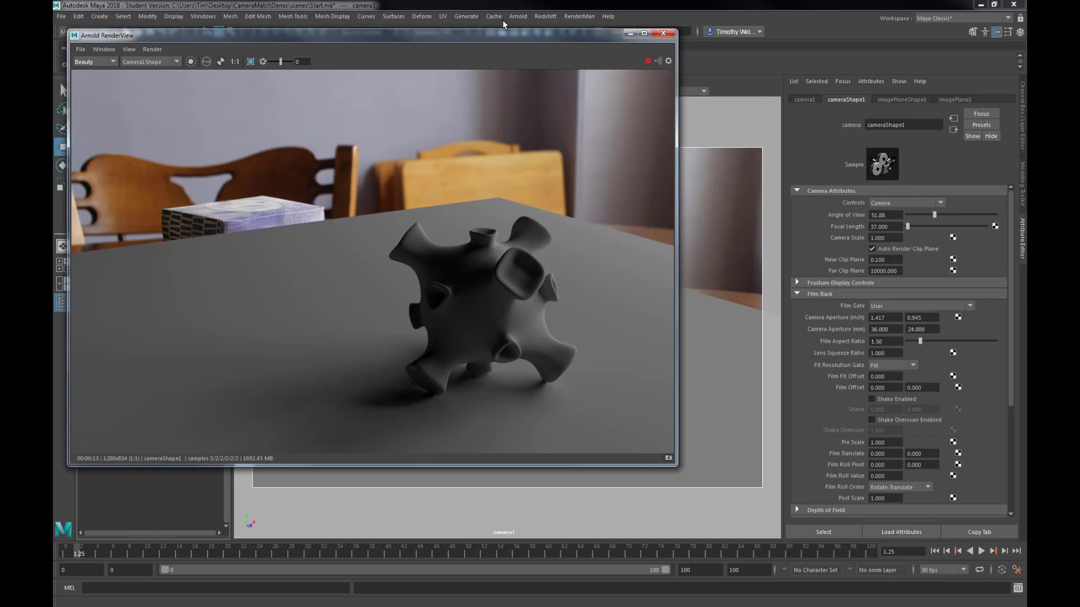
left_click_drag(484, 38, 586, 36)
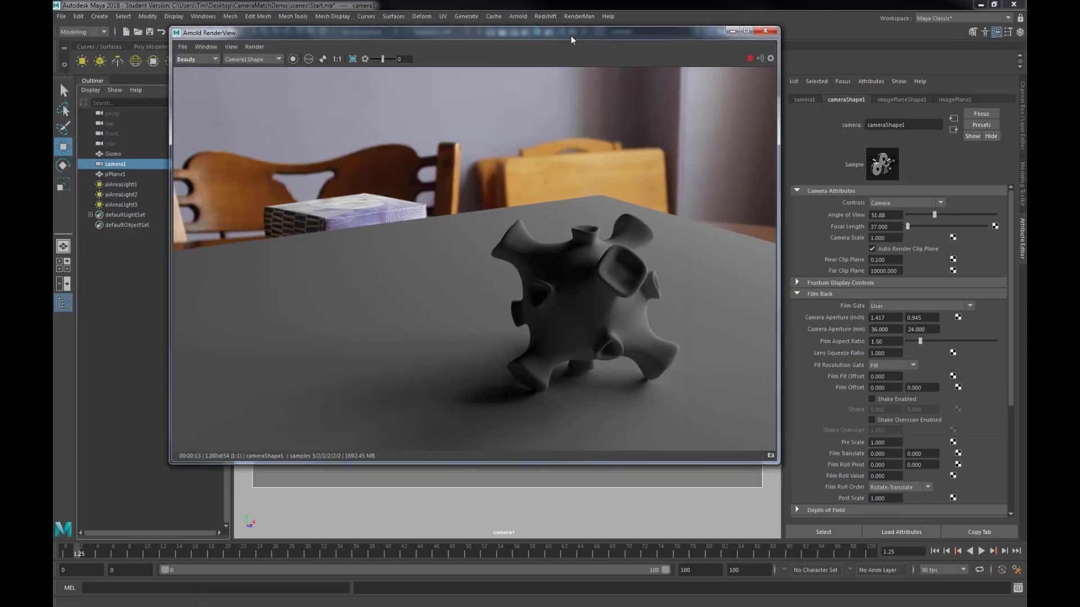
- Set the exposure of the first and second area lights to 16
left_click(120, 184)
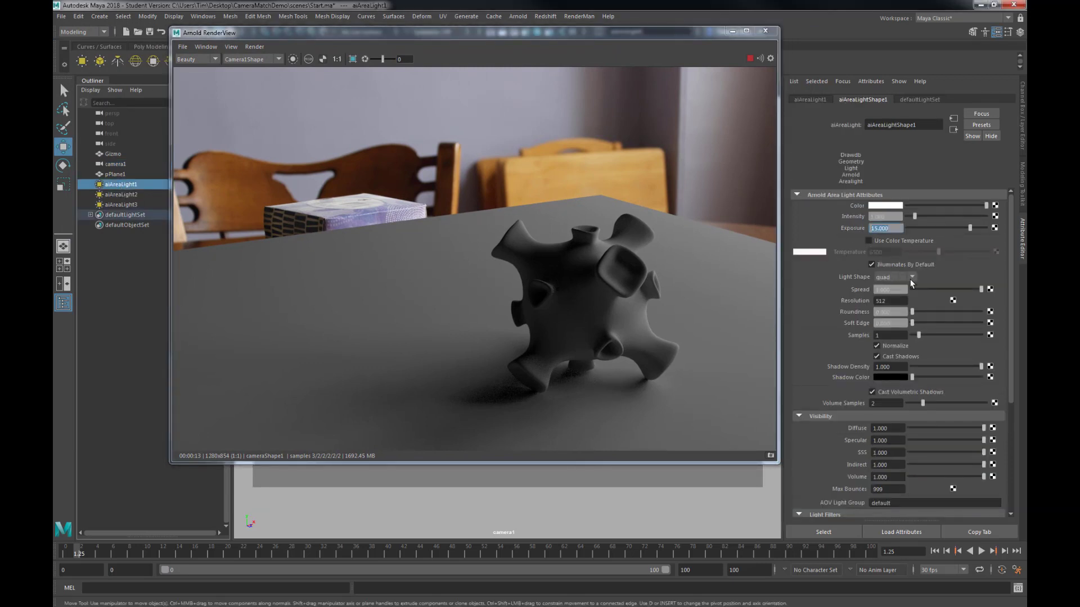
type("16")
key("Return")
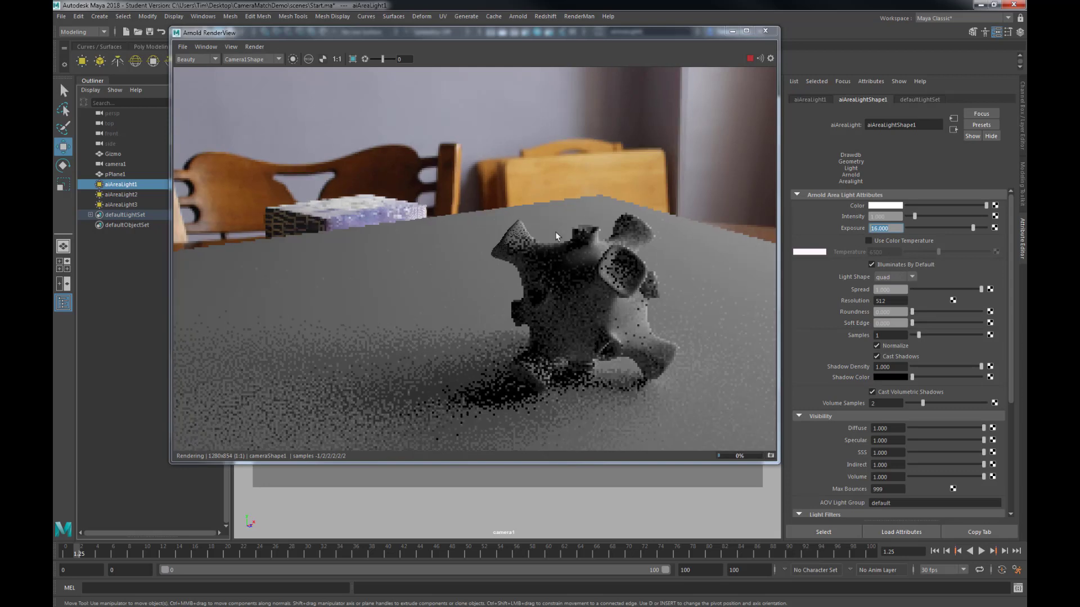
left_click(135, 194)
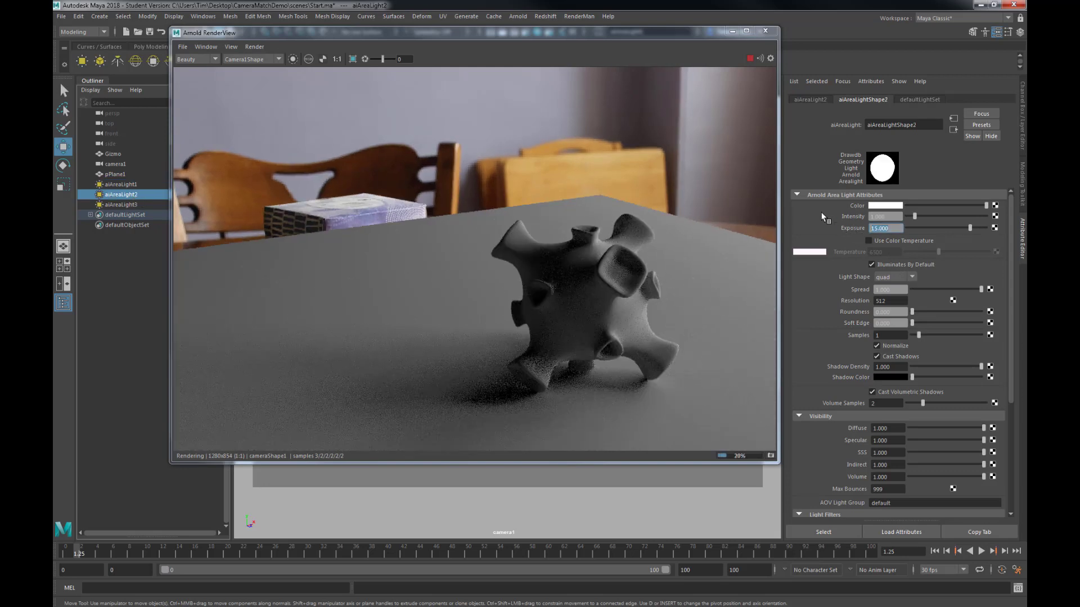
type("16")
key("Return")
- Set the third area light's exposure to 16 as well, and close the render window
left_click(147, 204)
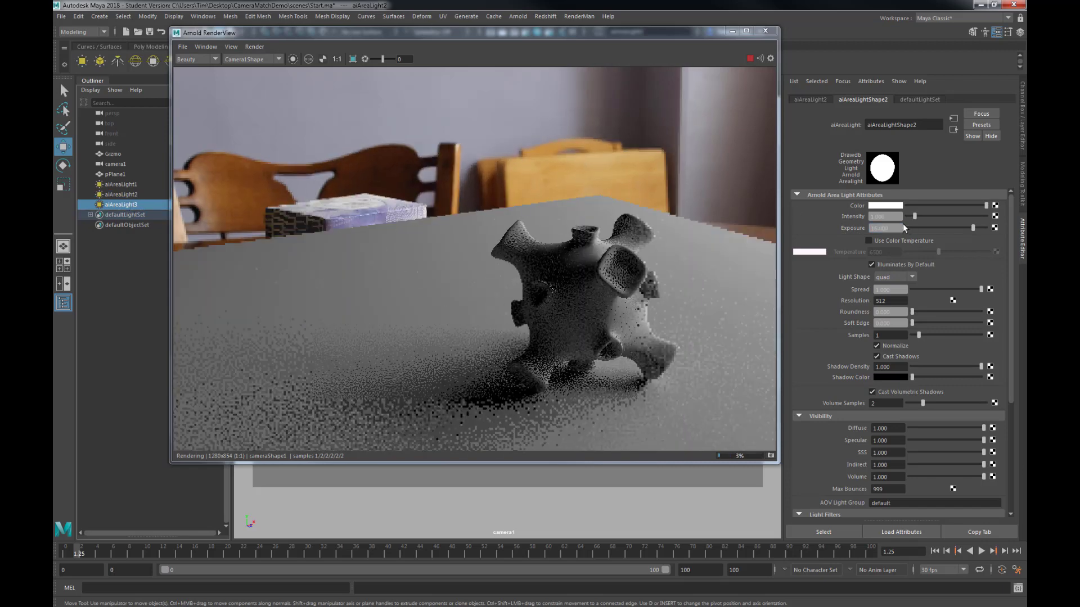
double_click(892, 227)
type("15")
key("Return")
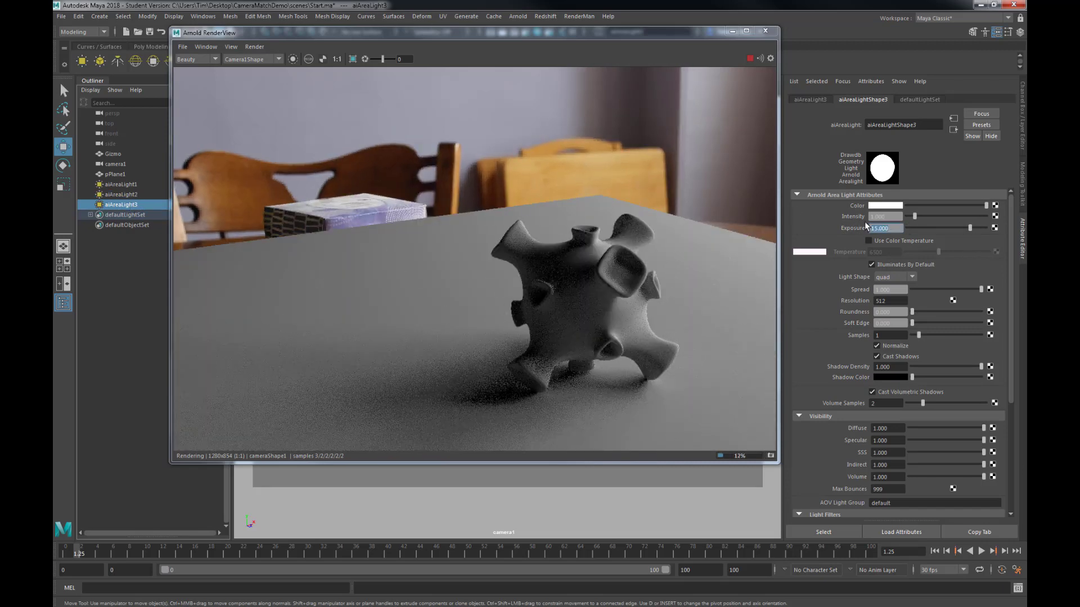
type("16")
key("Return")
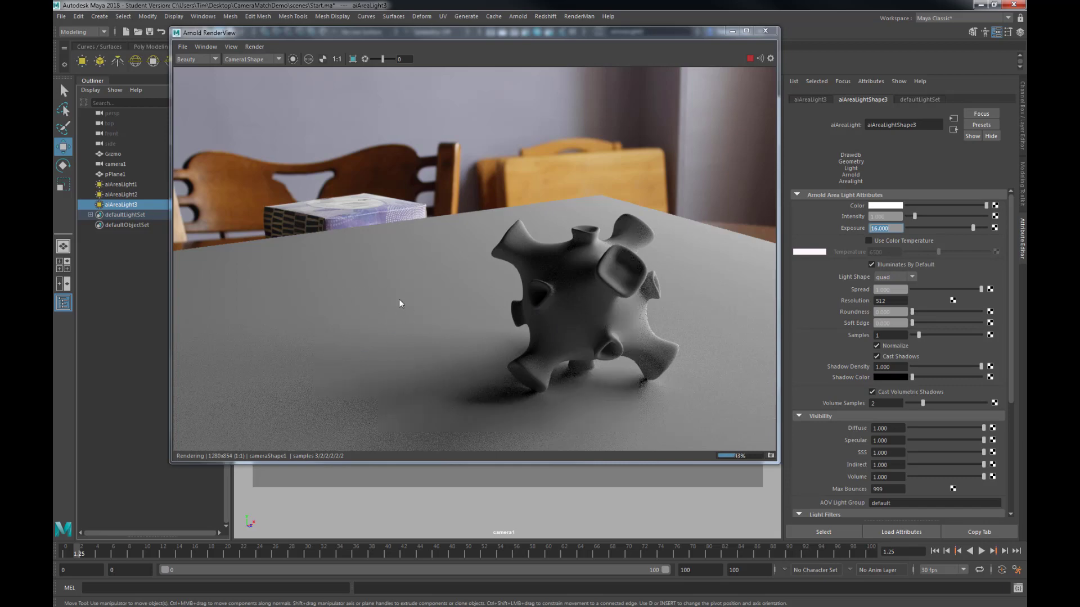
left_click(765, 30)
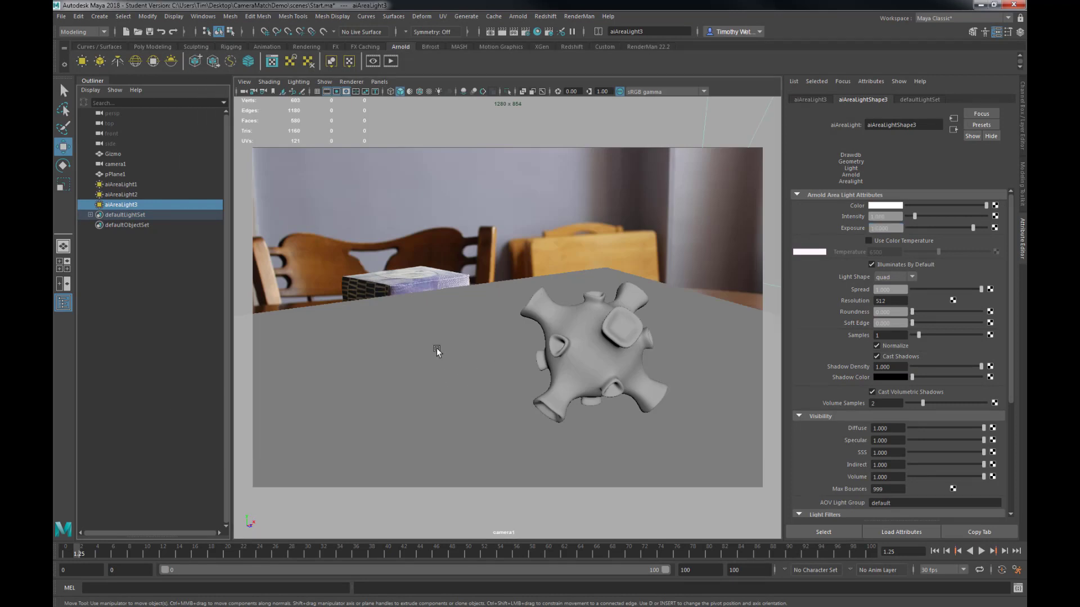
- Assign a new Arnold aiShadowMatte material to the tabletop plane
left_click(436, 348)
right_click(422, 330)
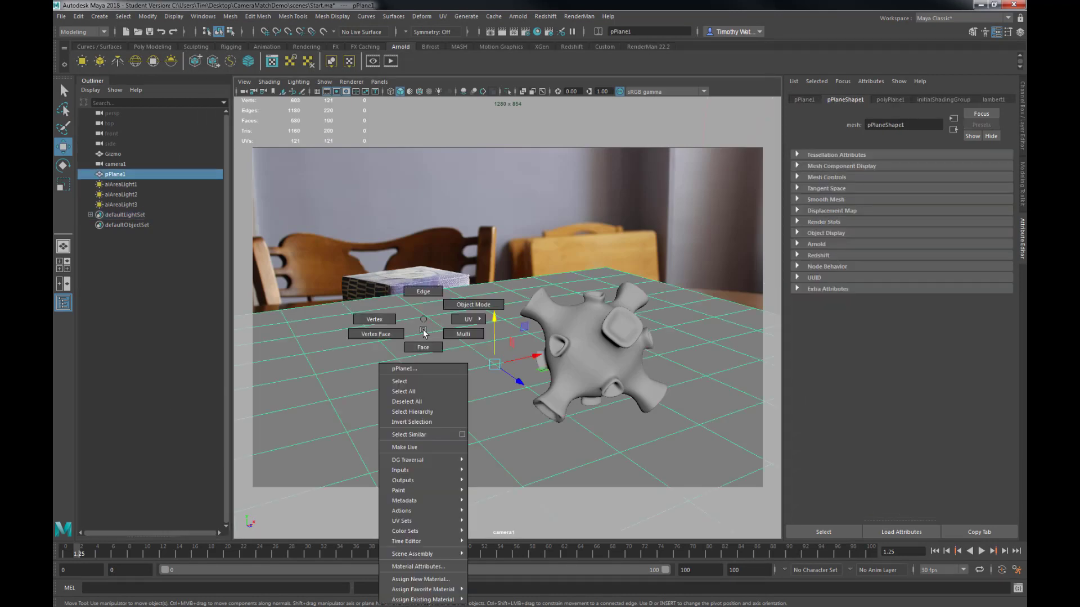
left_click(433, 580)
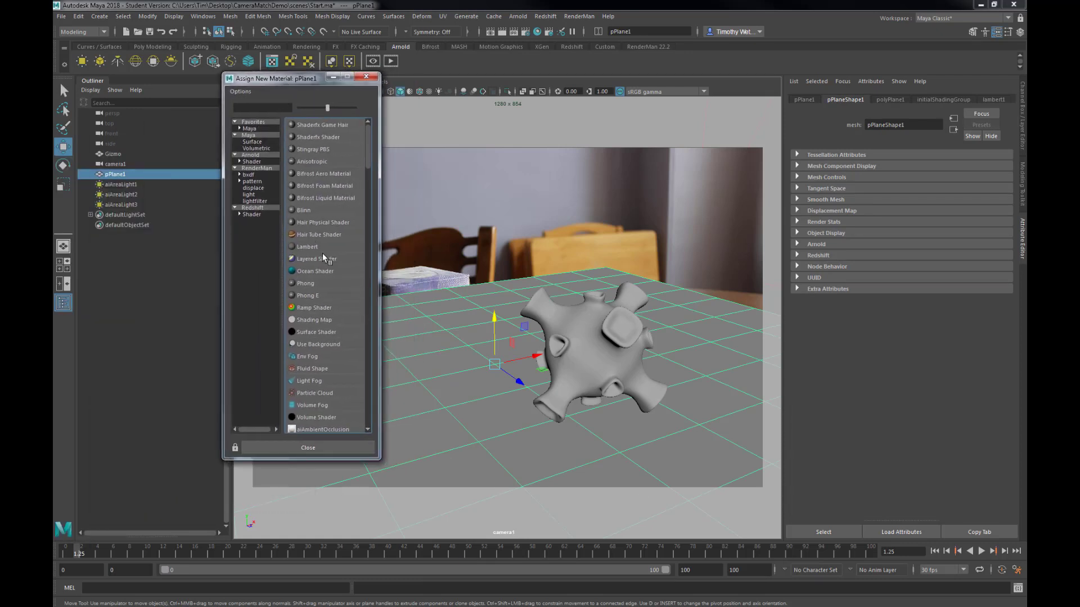
left_click(252, 161)
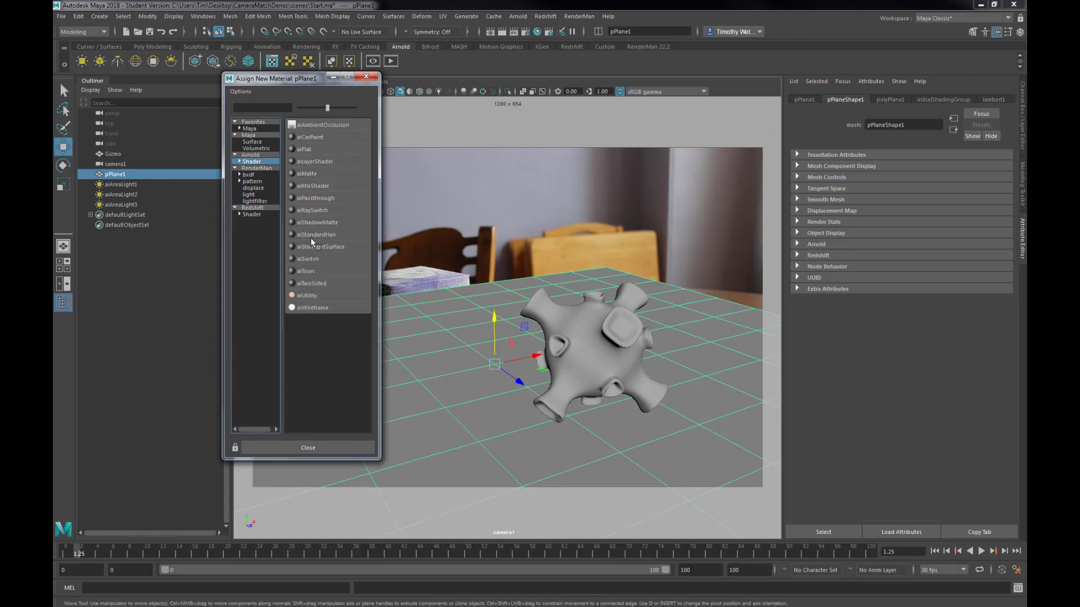
left_click(317, 223)
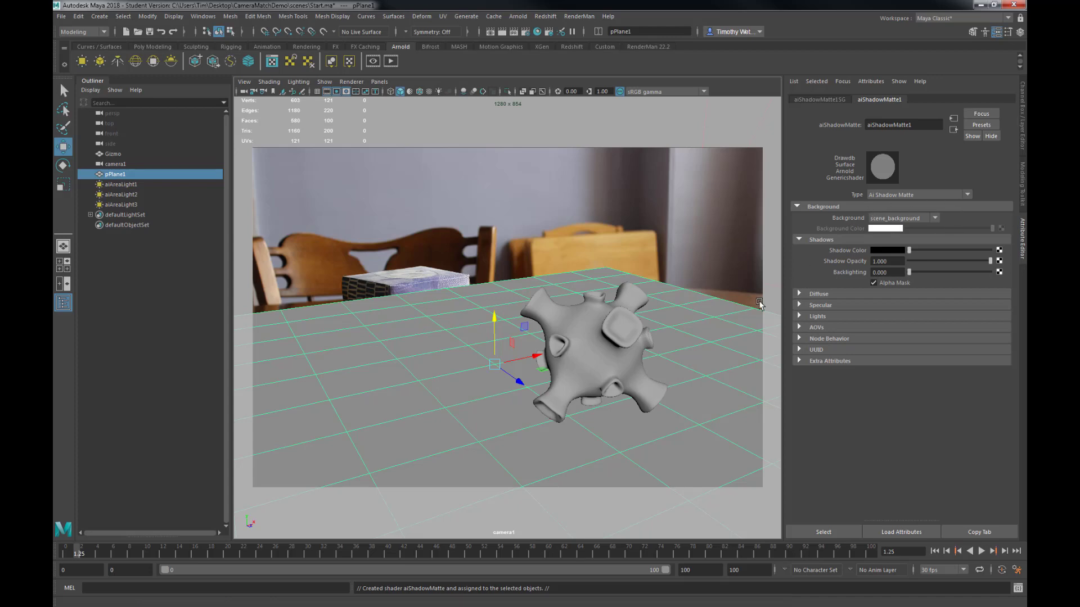
- Render the camera1 view with Arnold to check the shadow matte, and stop and minimize the render
left_click(394, 61)
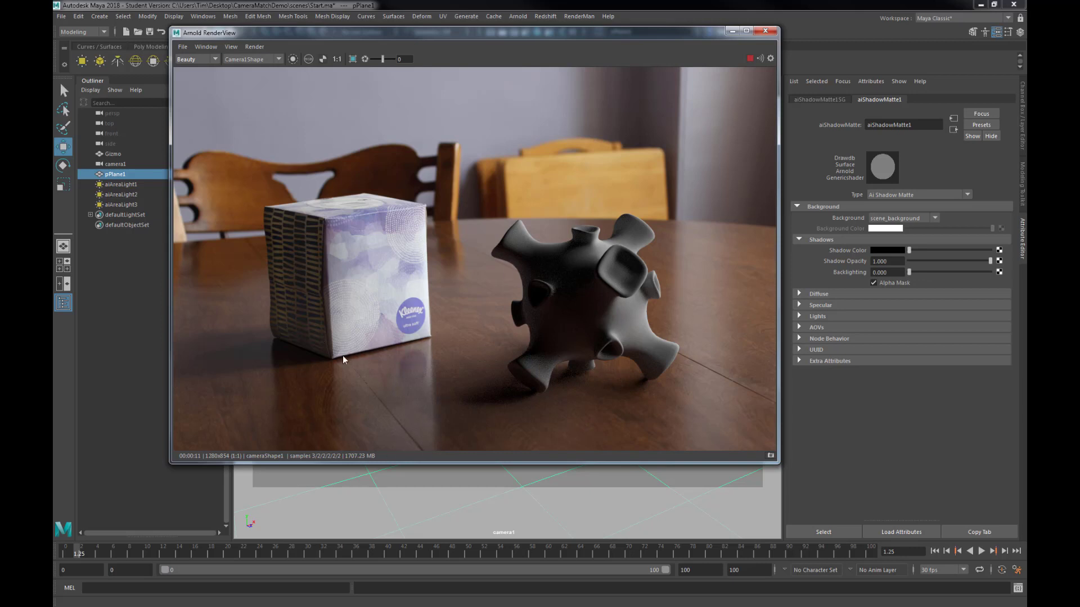
left_click(750, 59)
left_click(731, 31)
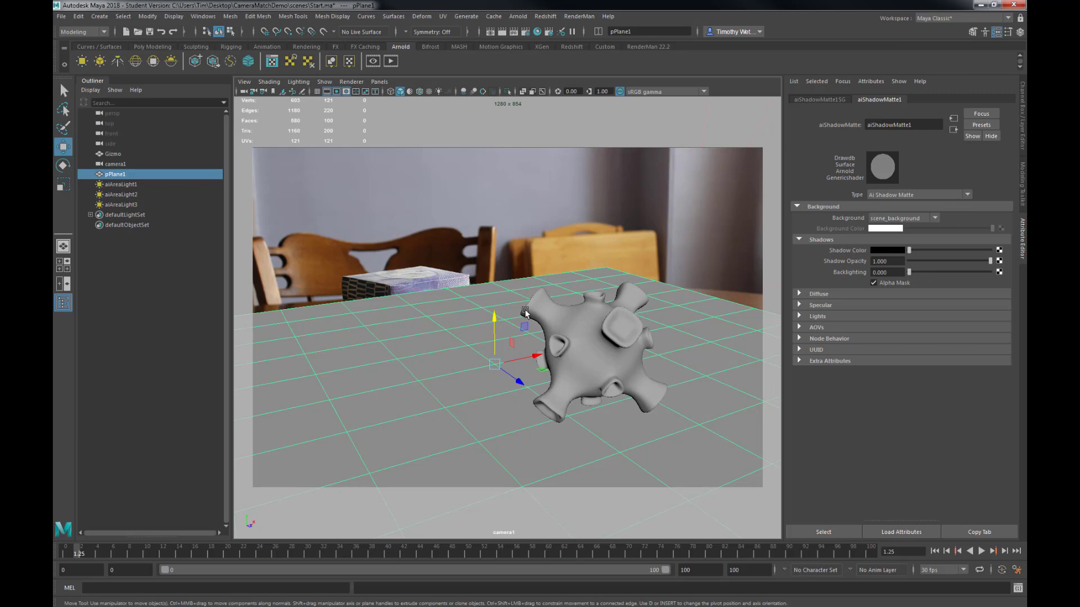
- In the perspective view, create a fourth Arnold area light and move it to the side of the table opposite the other lights
left_click(113, 115)
middle_click_drag(113, 116, 456, 278)
left_click_drag(457, 278, 125, 52, "alt")
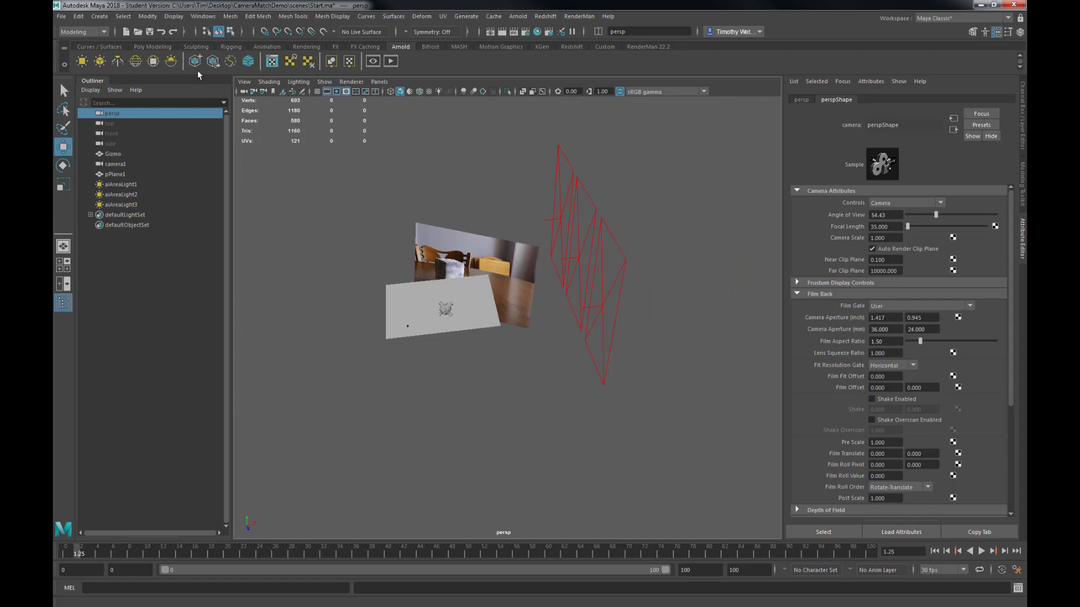
left_click(87, 65)
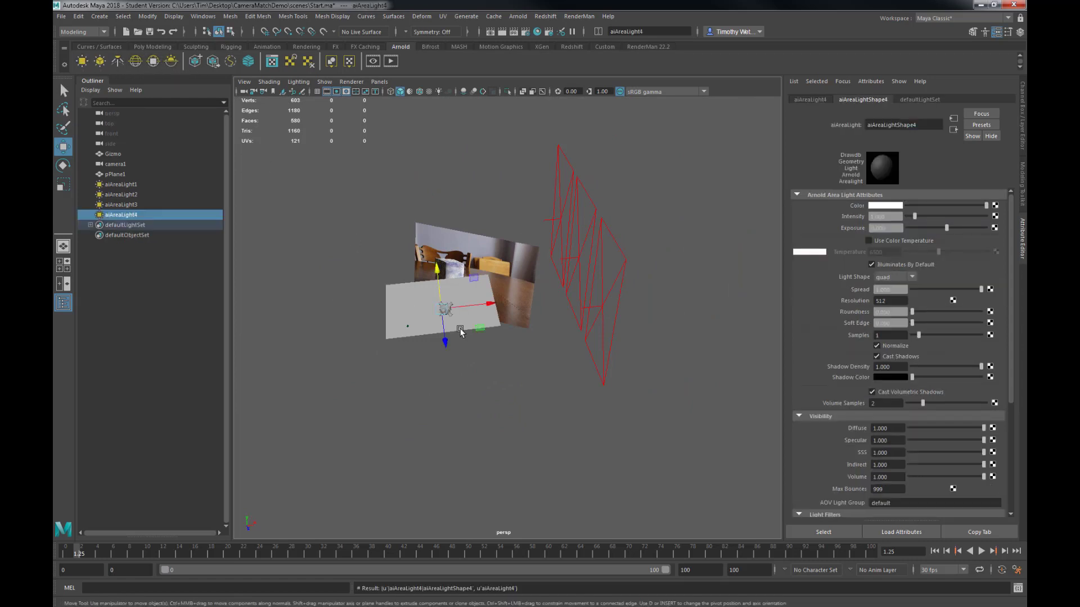
scroll(463, 312, "up", 3)
scroll(462, 312, "up", 2)
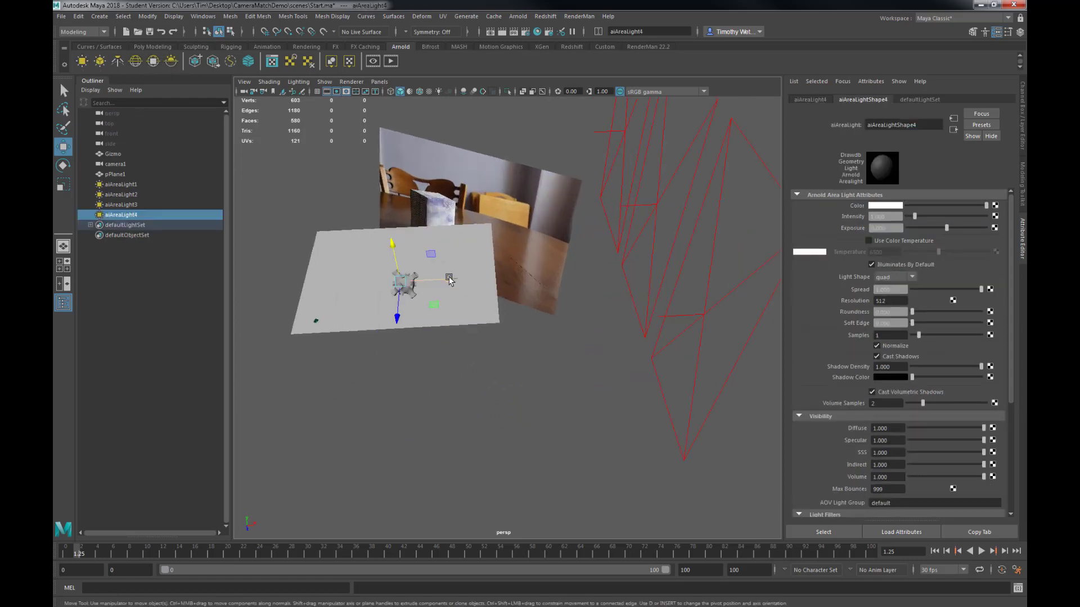
left_click_drag(445, 280, 341, 283)
middle_click_drag(342, 281, 490, 296, "alt")
- Enlarge the new area light and stand it facing the Gizmo beside the table's edge, opposite the row of three lights
key("r")
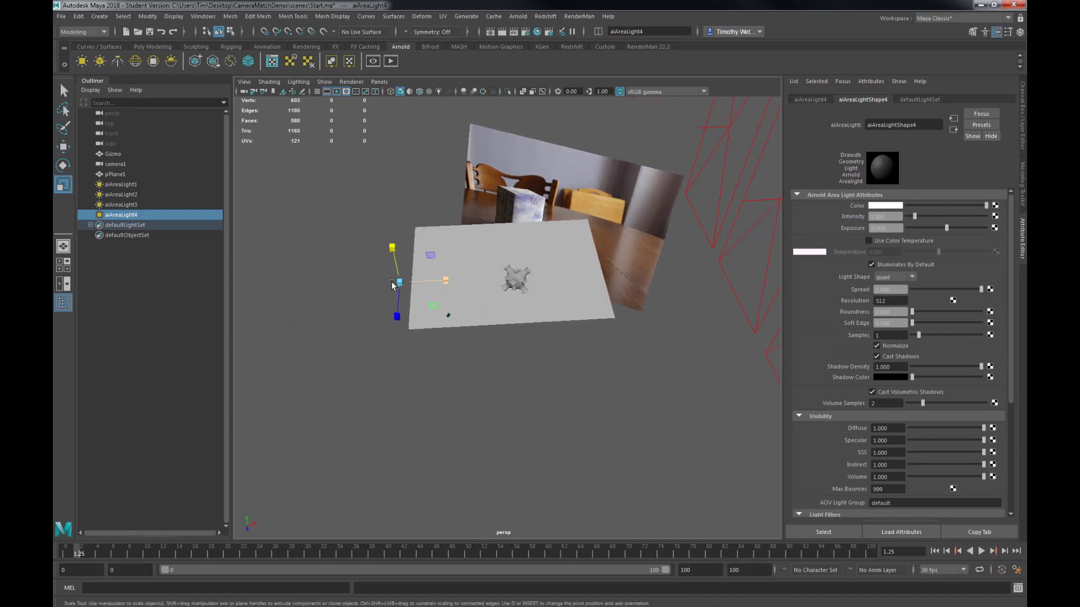
left_click_drag(400, 281, 452, 190)
left_click_drag(469, 284, 495, 369, "alt")
key("e")
key("w")
left_click_drag(592, 395, 426, 349)
left_click_drag(494, 335, 540, 338, "alt")
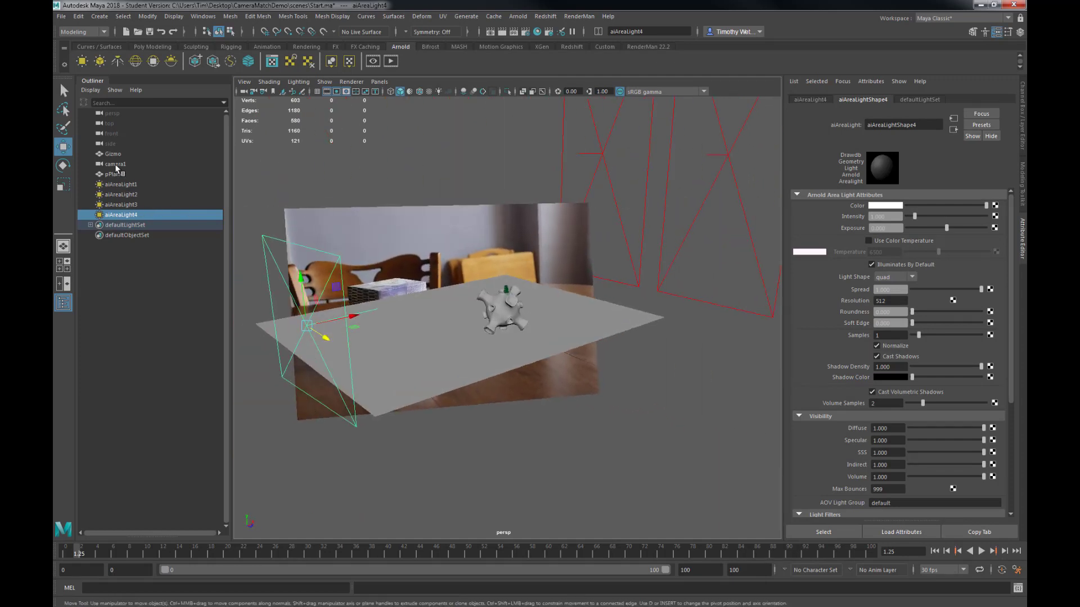
- Return to the camera1 view, set the fourth area light's exposure to 10, and render with Arnold
middle_click_drag(115, 164, 489, 300)
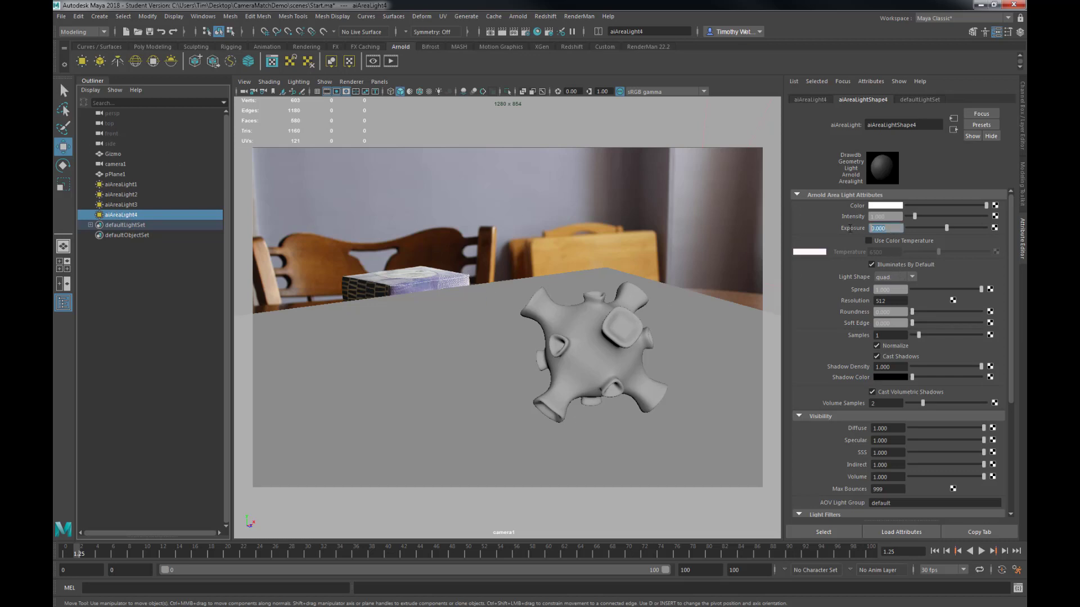
left_click(872, 229)
type("10")
key("Return")
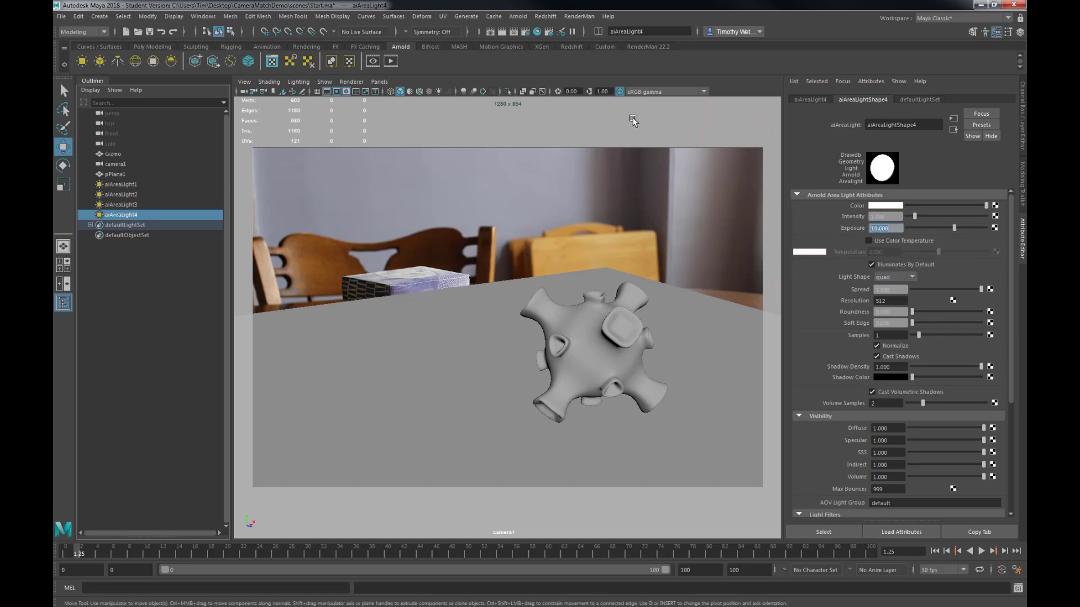
left_click(394, 63)
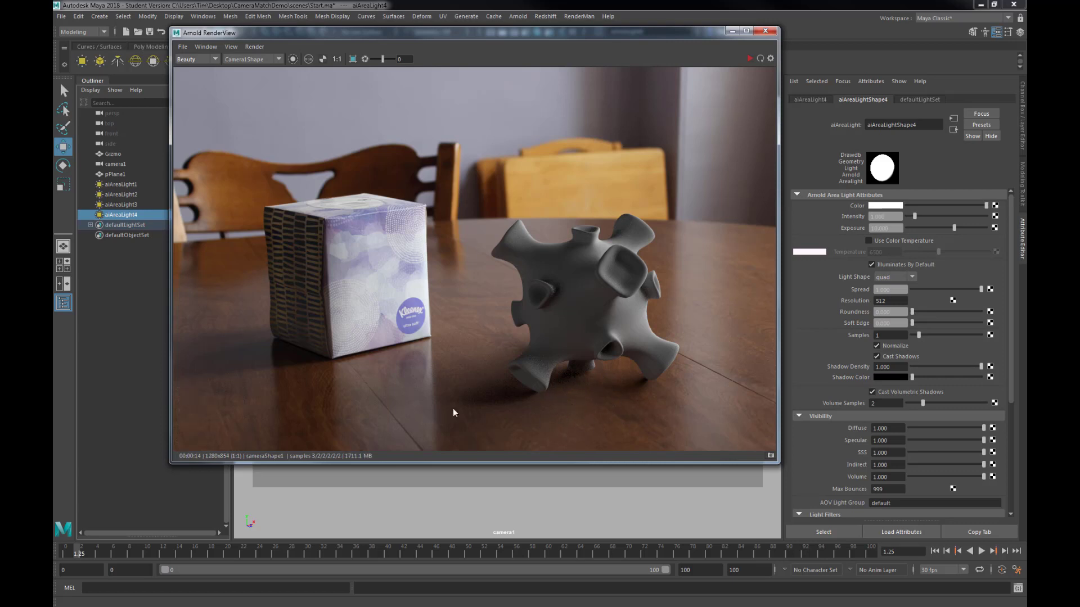
- Enable Indirect Specular on the tabletop plane's aiShadowMatte material and restart the render, moving the render window clear of the attributes
left_click(334, 485)
left_click_drag(559, 32, 475, 25)
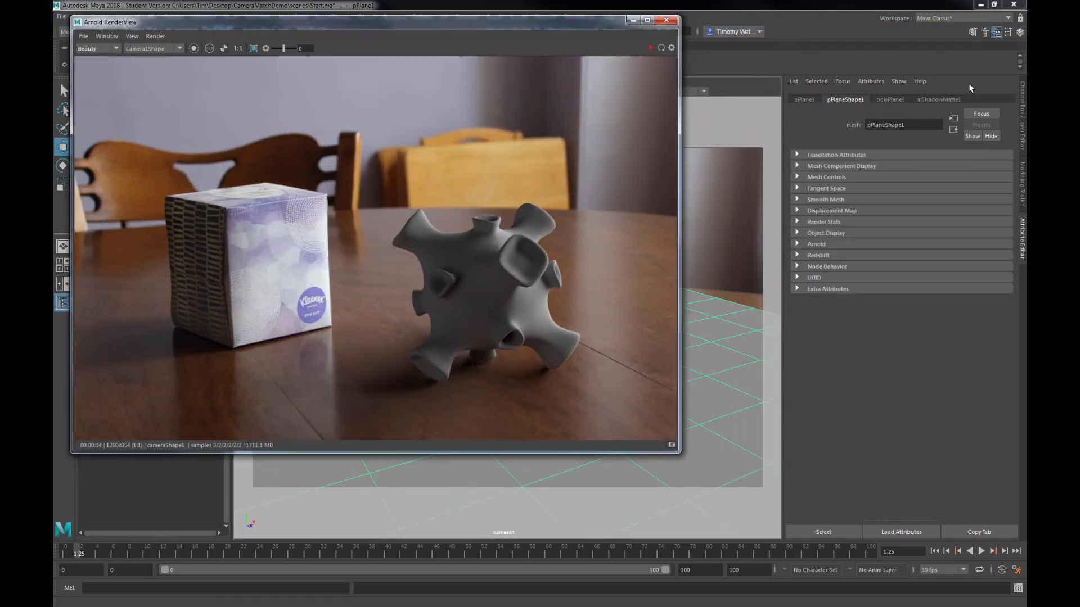
left_click(939, 100)
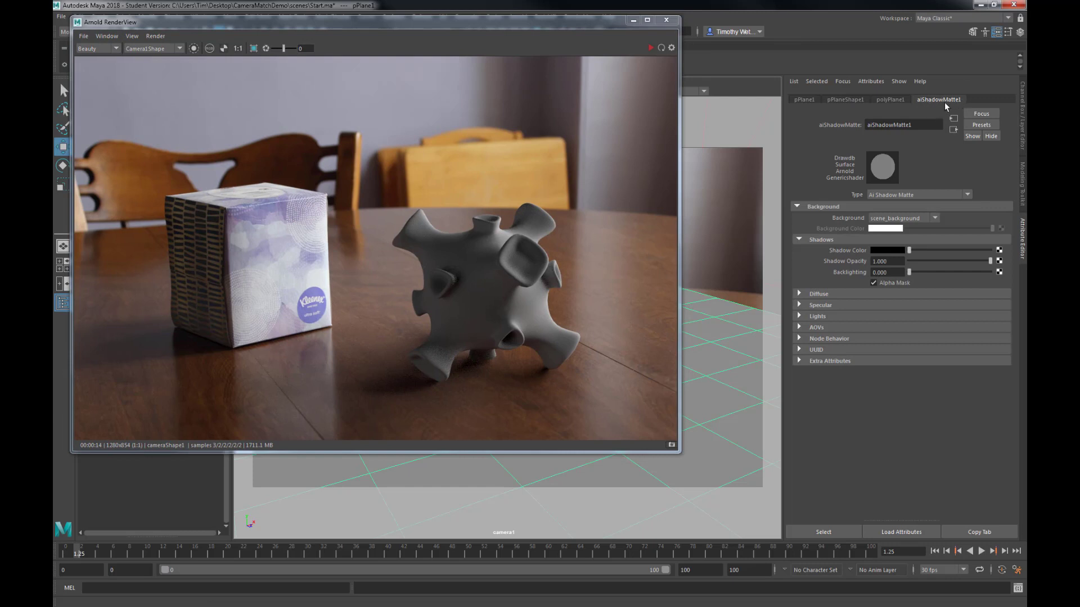
left_click(867, 303)
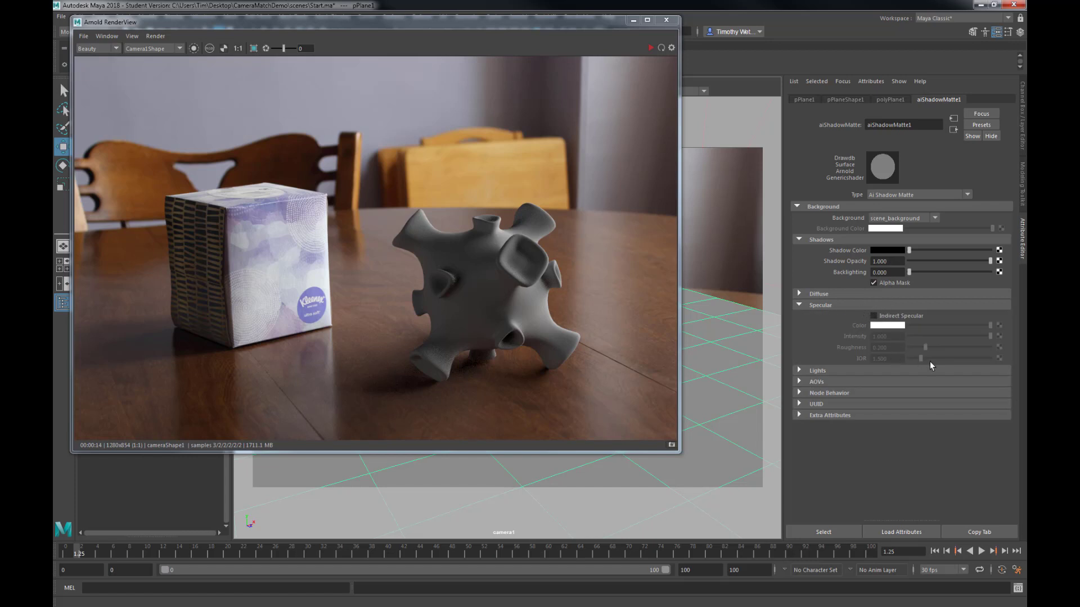
left_click(854, 293)
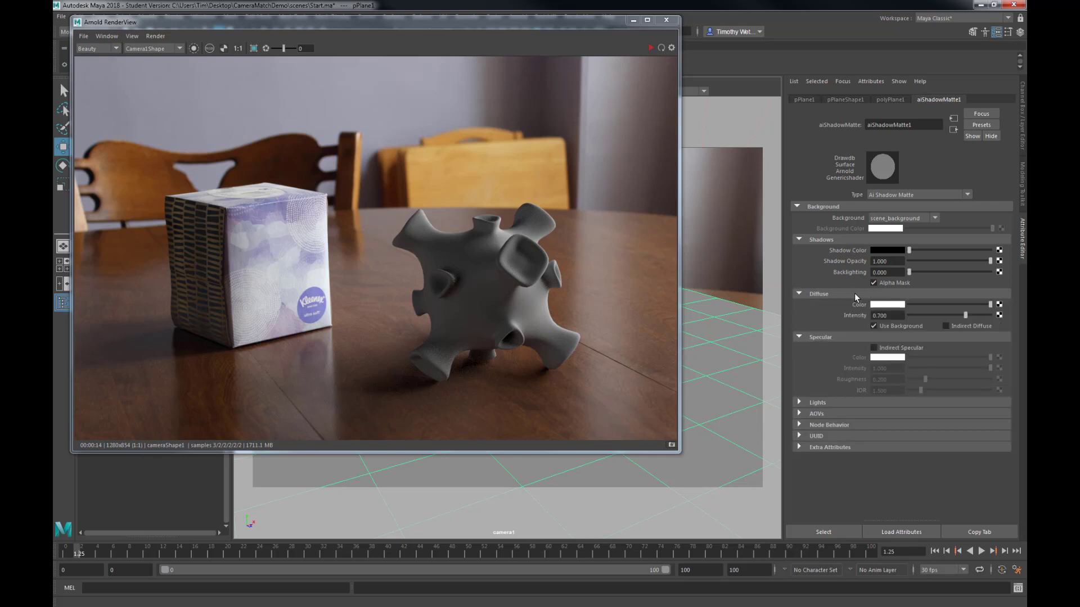
left_click(874, 348)
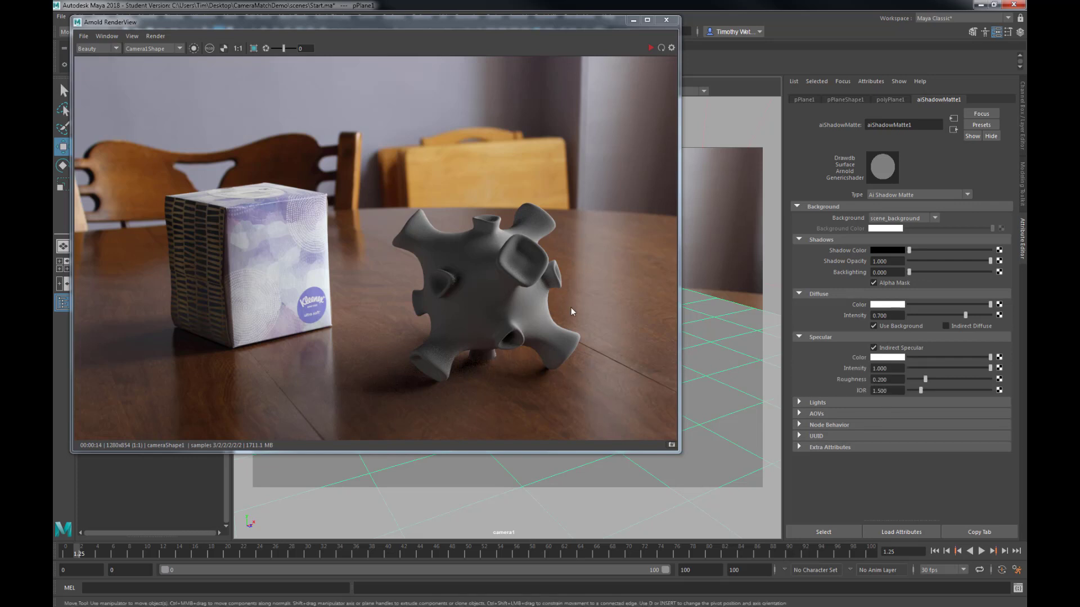
left_click(651, 47)
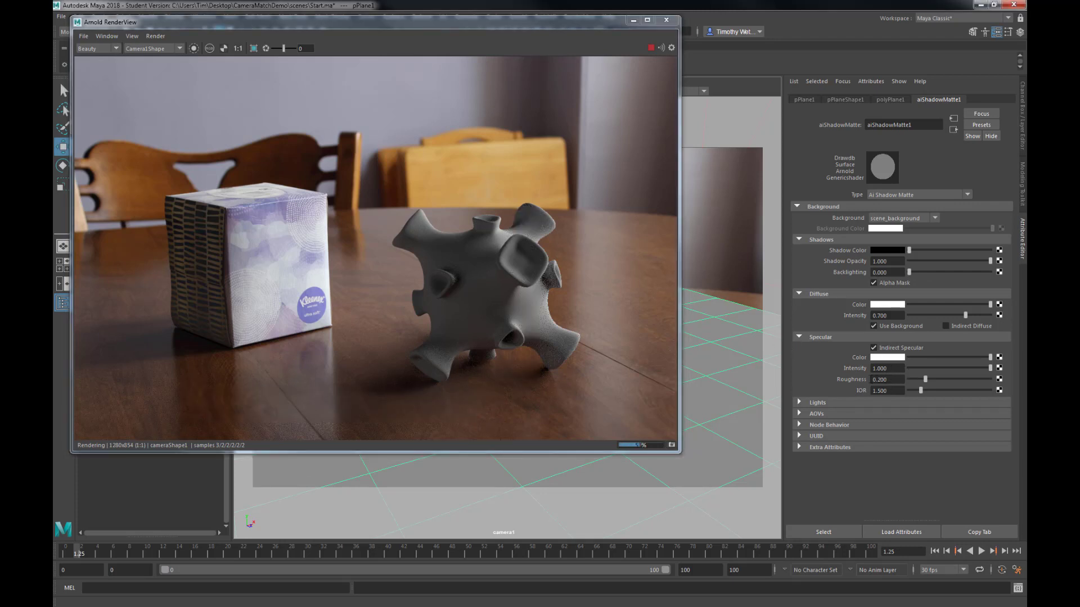
- Try lower specular roughness values on the shadow matte, including 0.05 and 0.07
left_click(894, 380)
left_click_drag(923, 382, 911, 383)
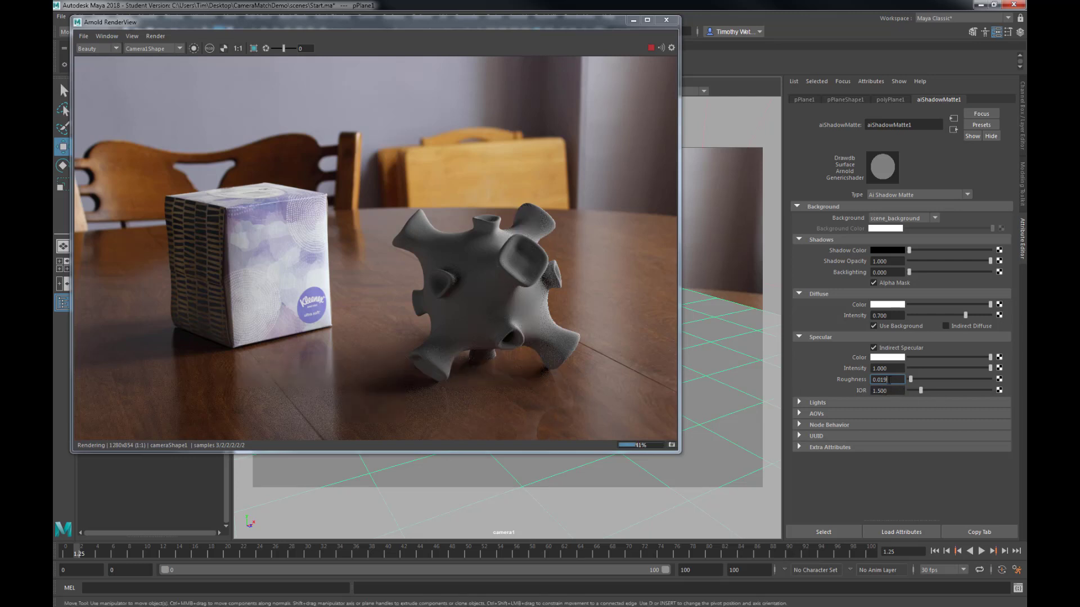
key("Return")
key("BackSpace")
type("0.05")
key("Return")
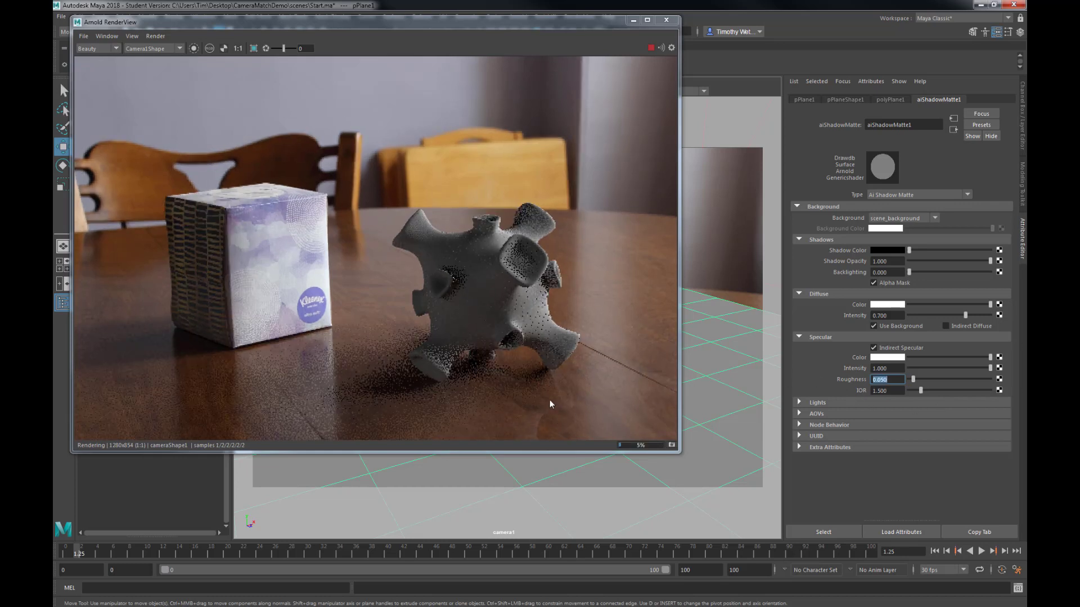
left_click(885, 379)
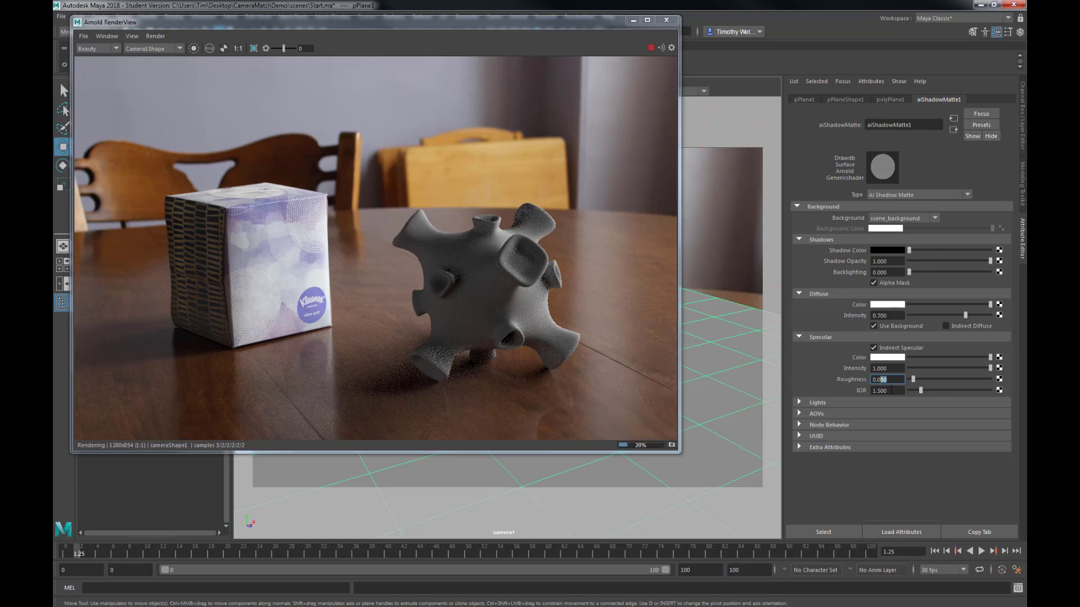
type("7")
key("Return")
- Try specular IOR values of 1.3 and 4 on the shadow matte
left_click(891, 389)
type("1.3")
key("Return")
type("4")
key("Return")
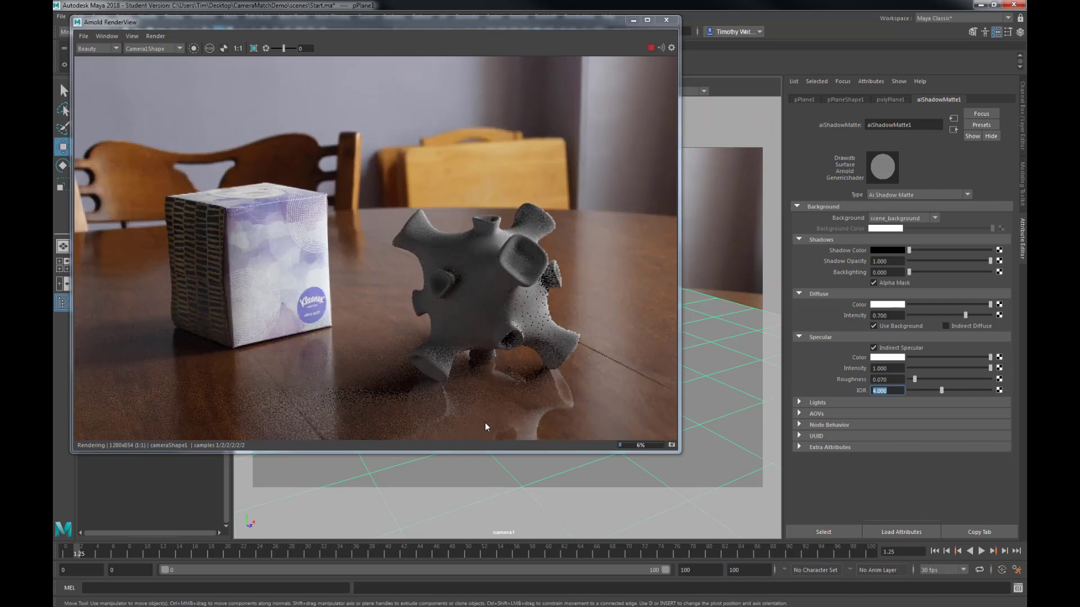
- Set the shadow matte's specular IOR to 2
left_click(895, 390)
double_click(895, 391)
type("2")
key("Return")
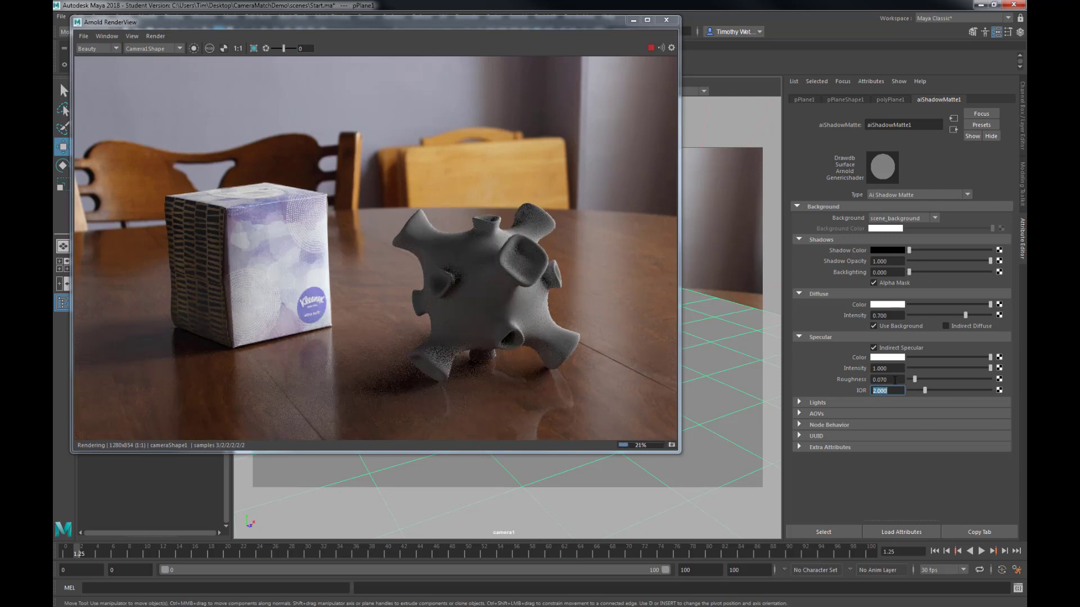
- Set the shadow matte's specular roughness to 0.15
left_click(872, 379)
double_click(896, 380)
type("1")
key("Return")
type(".15")
key("Return")
- Set the shadow matte's specular intensity to 0.9 and move the render window after the render finishes
double_click(878, 368)
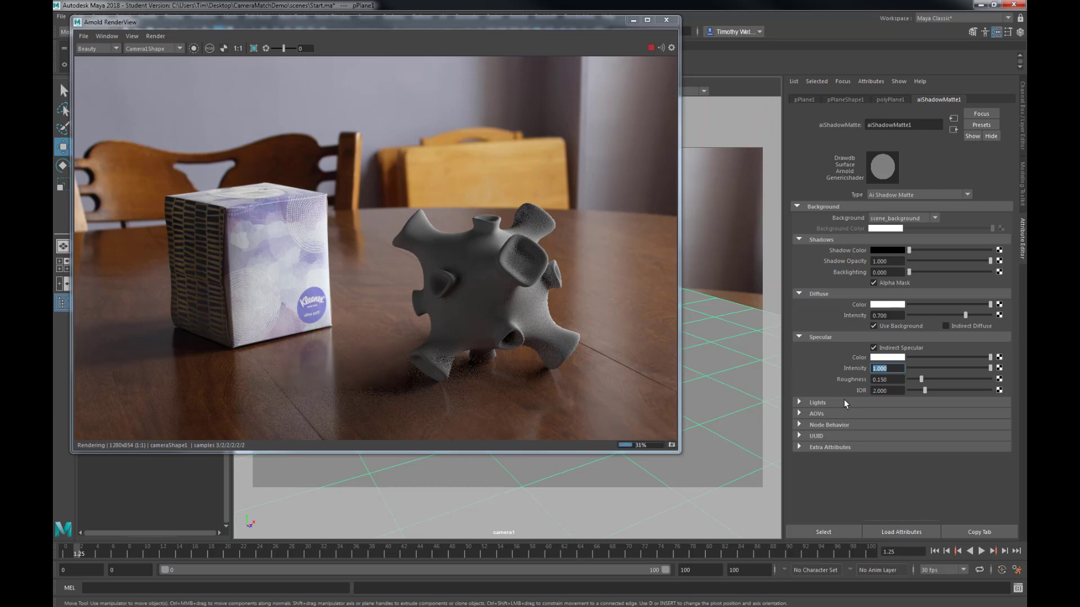
type("0.9")
key("Return")
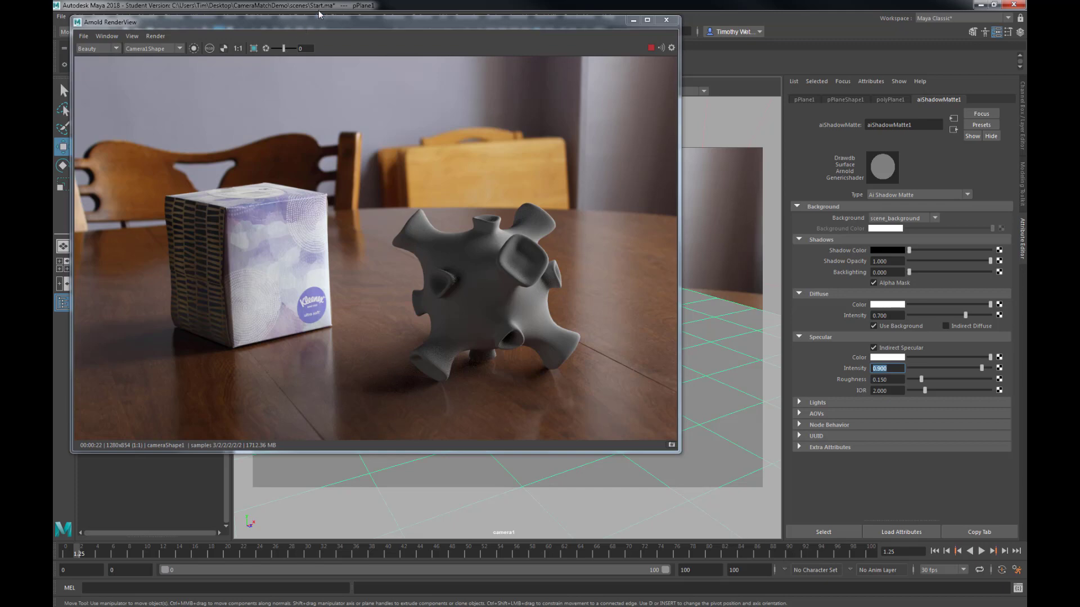
left_click_drag(320, 21, 444, 30)
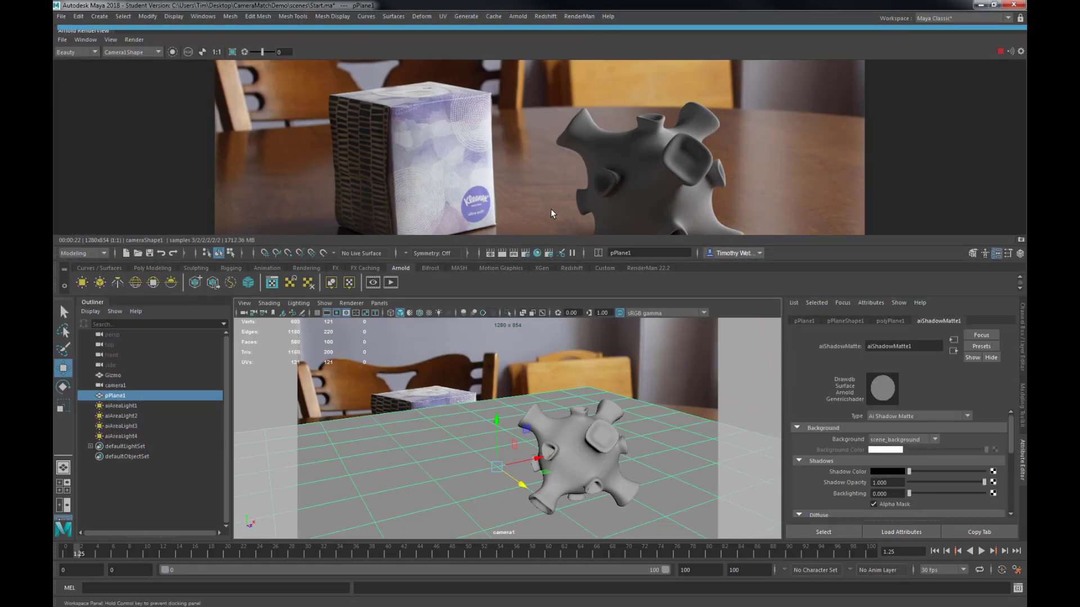
- Tint aiAreaLight1's color pale blue with hue 240 and saturation 0.058, after trying a pale cyan tint with hue 180 and saturation 0.09
left_click(122, 408)
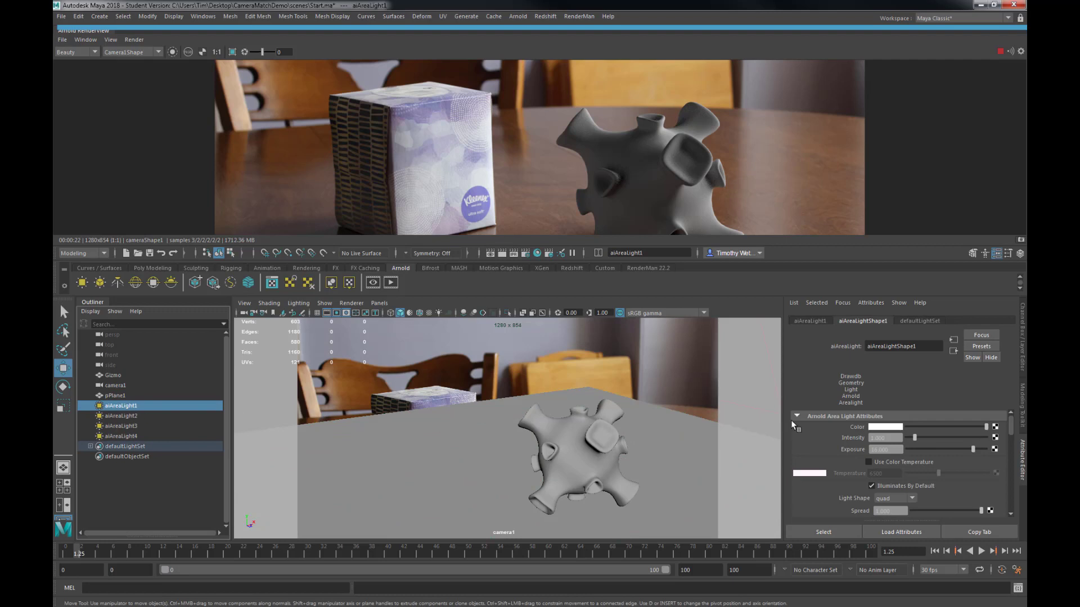
left_click(879, 432)
left_click(879, 431)
left_click(880, 433)
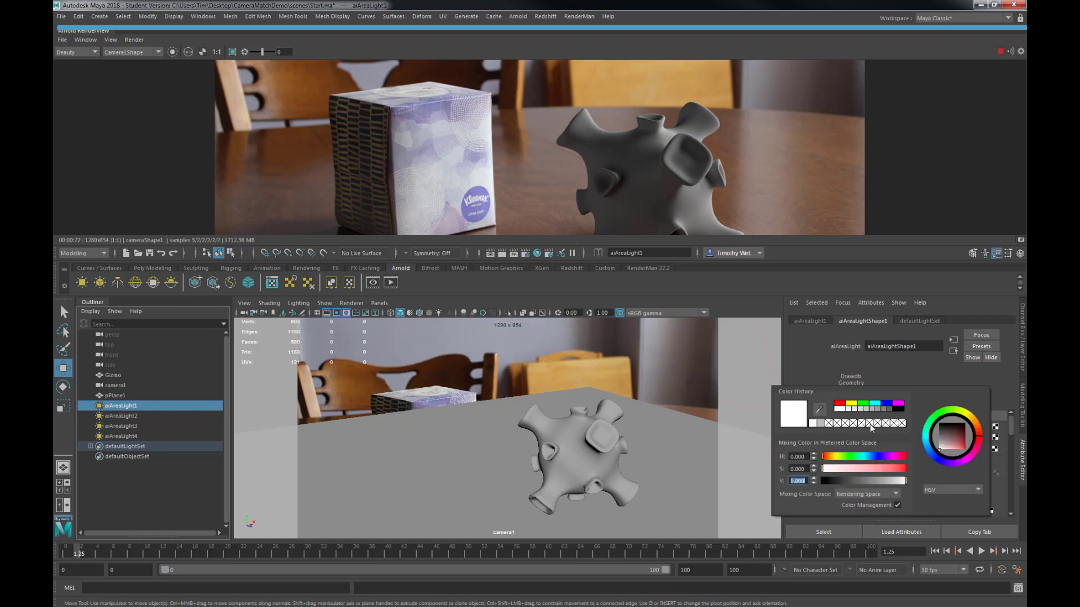
left_click(874, 403)
left_click(831, 468)
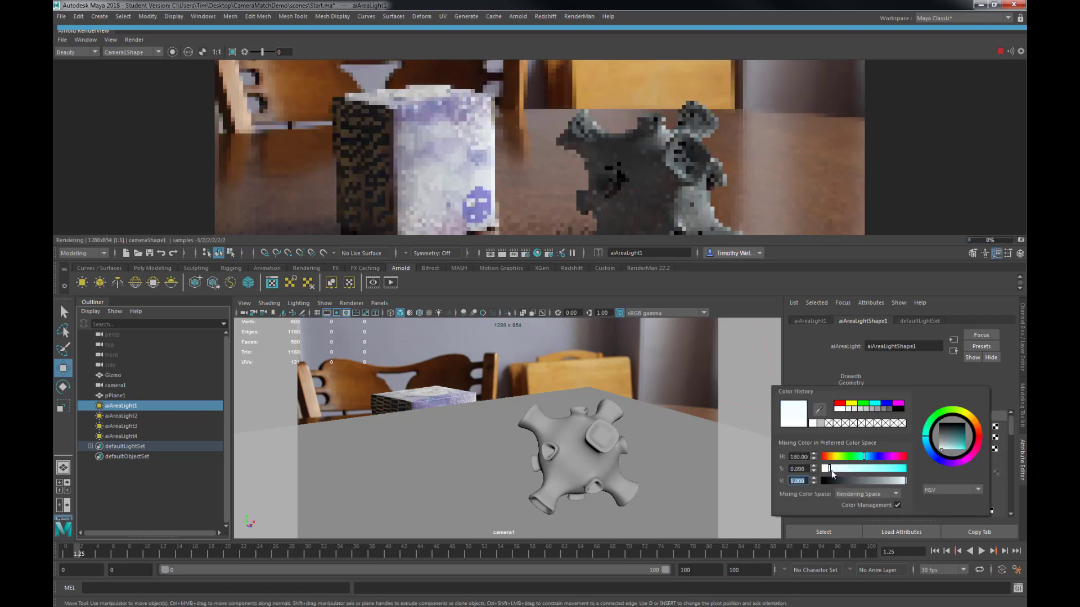
left_click_drag(832, 472, 828, 471)
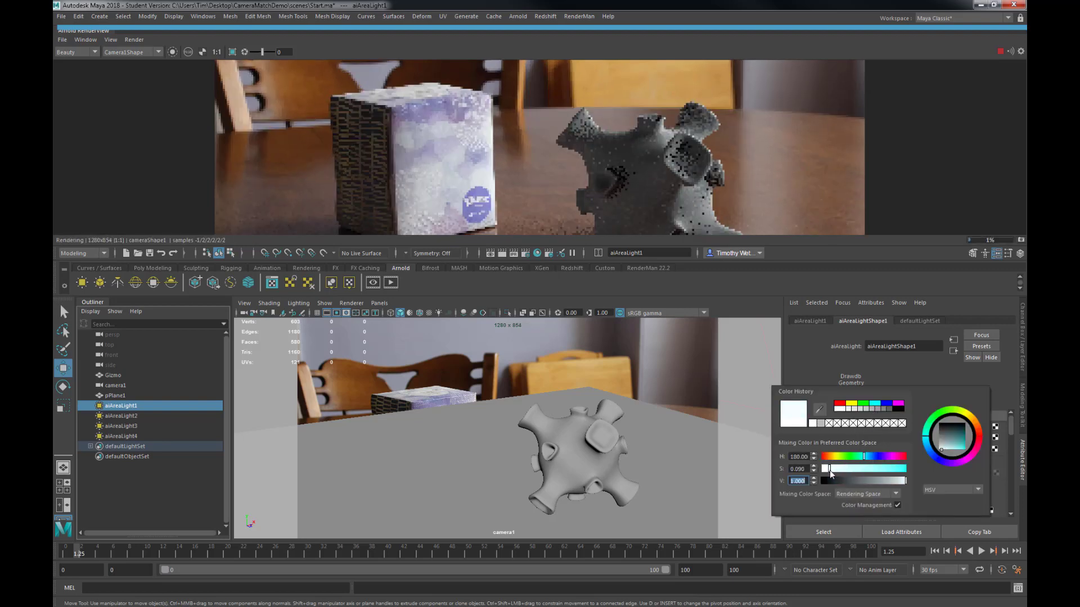
left_click(886, 403)
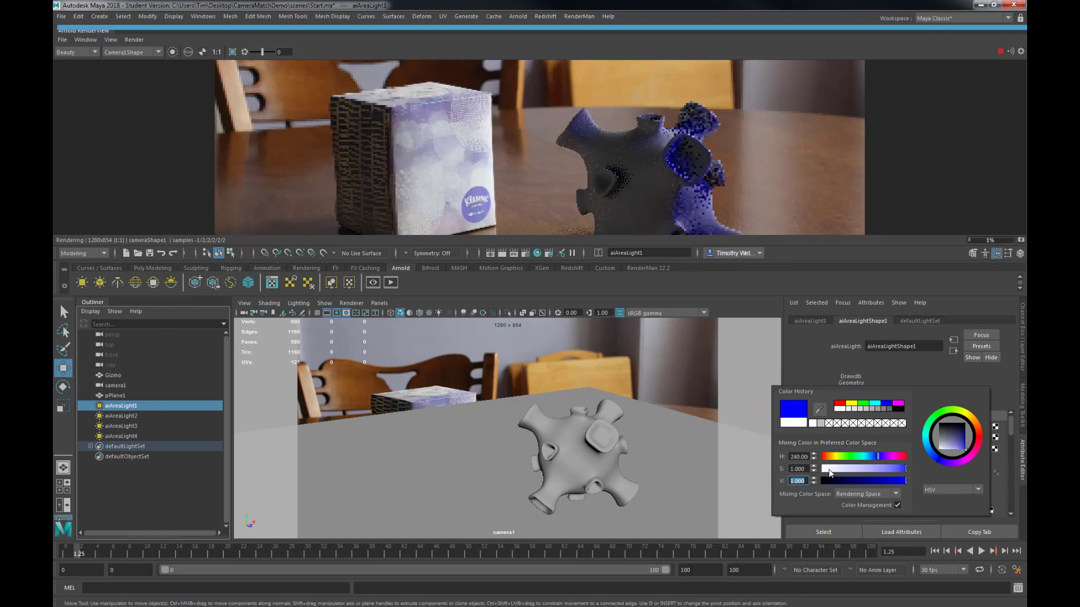
left_click(831, 470)
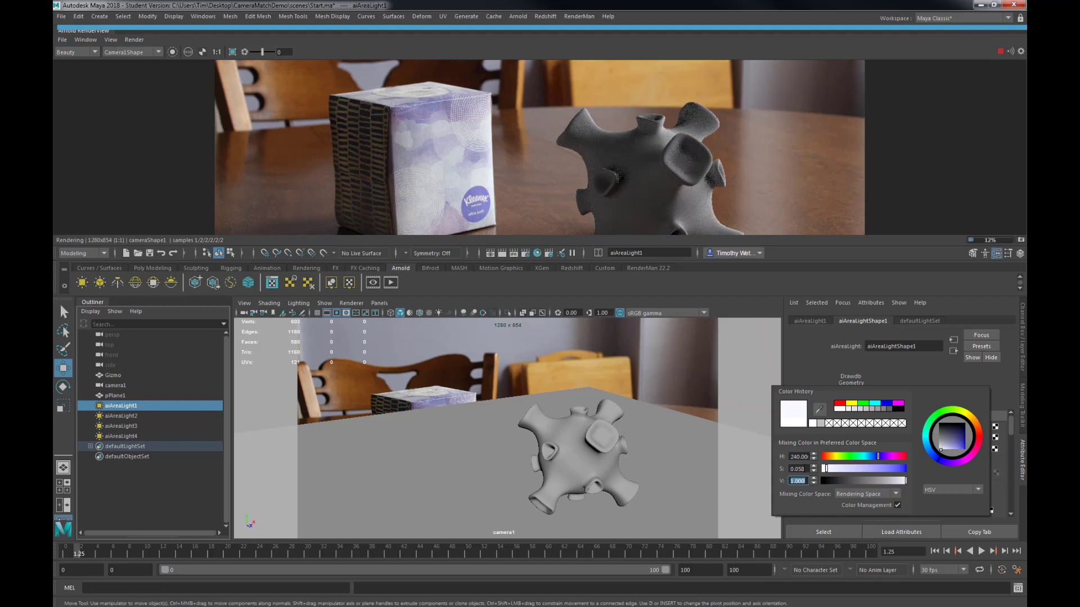
- Set aiAreaLight2's color to pale blue with hue 240 and saturation 0.058, and select aiAreaLight3 to check its color
left_click(123, 416)
left_click(885, 428)
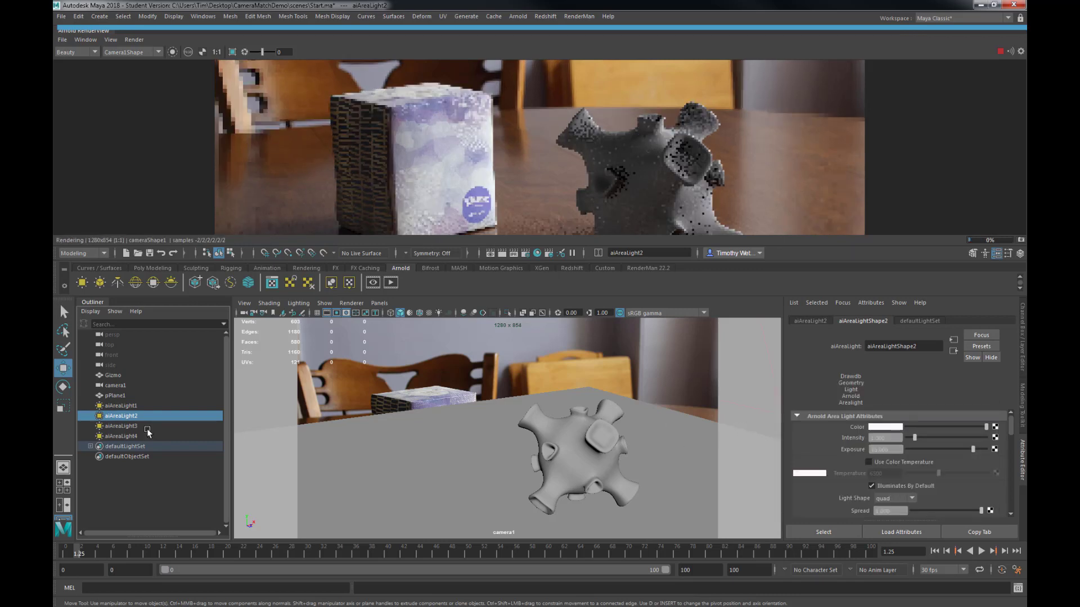
left_click(121, 427)
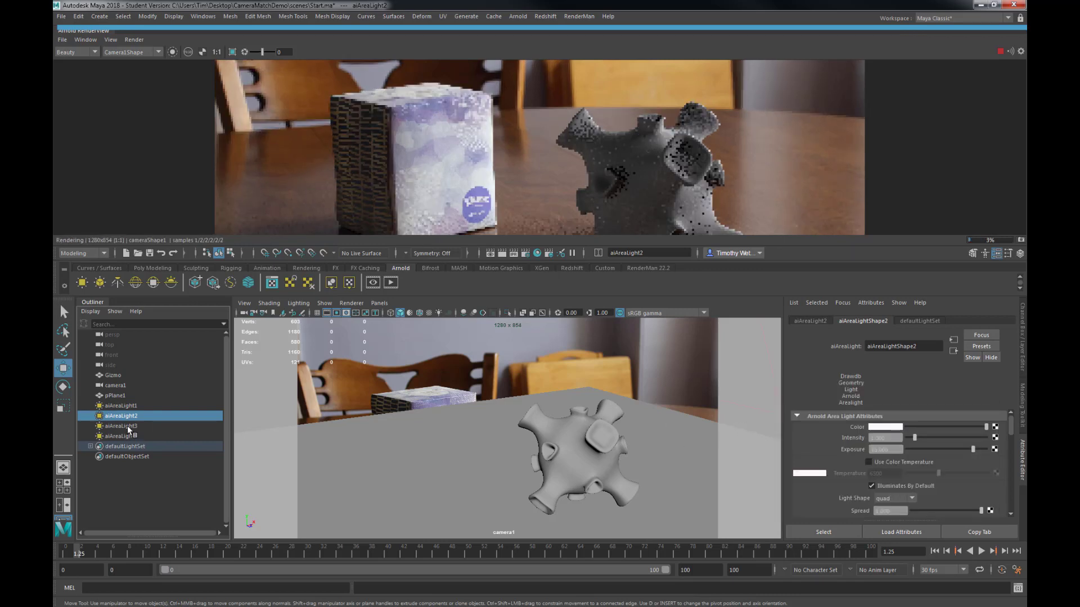
left_click(880, 432)
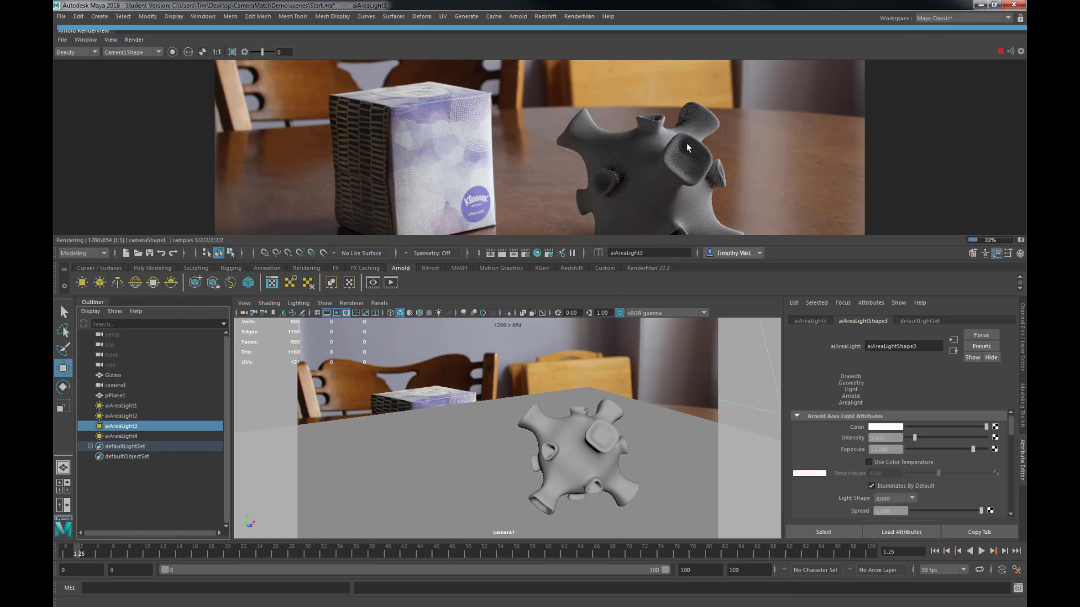
- Restore the Arnold RenderView as a floating window that shows the full rendered image
left_click(63, 40)
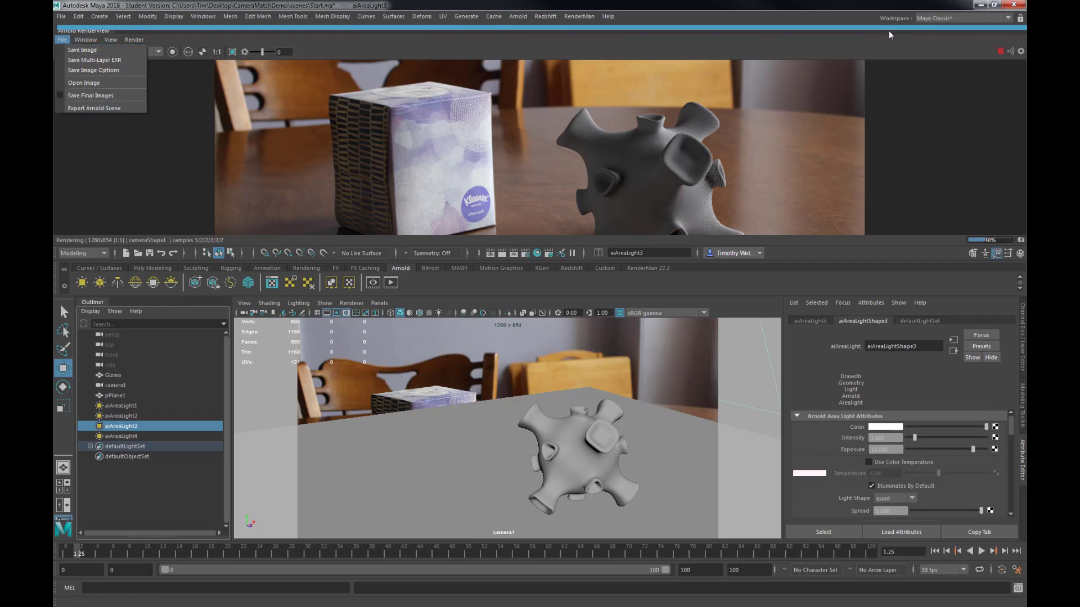
left_click(880, 49)
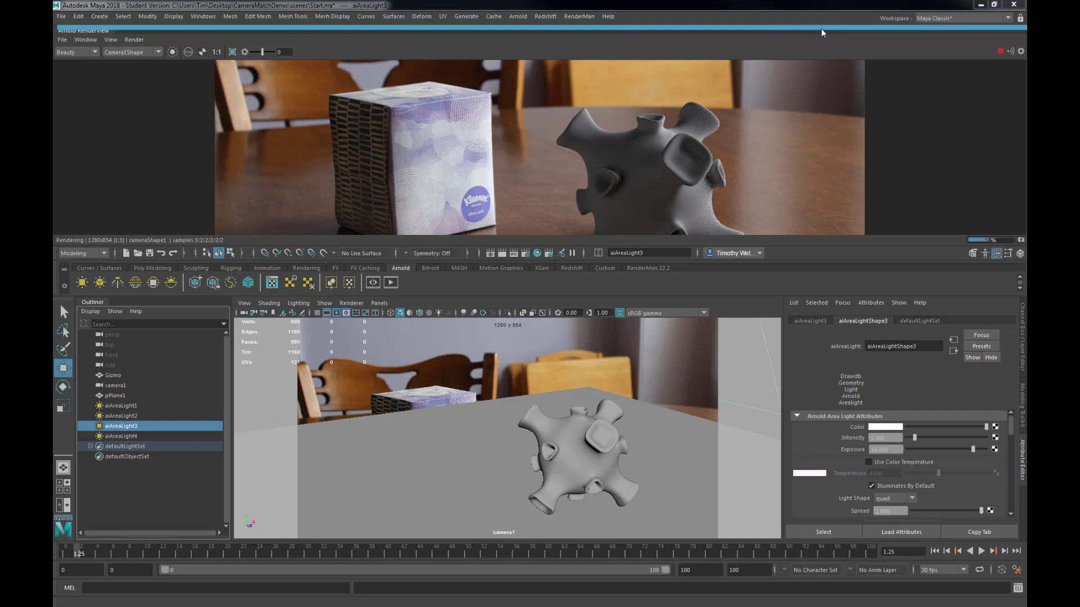
double_click(95, 31)
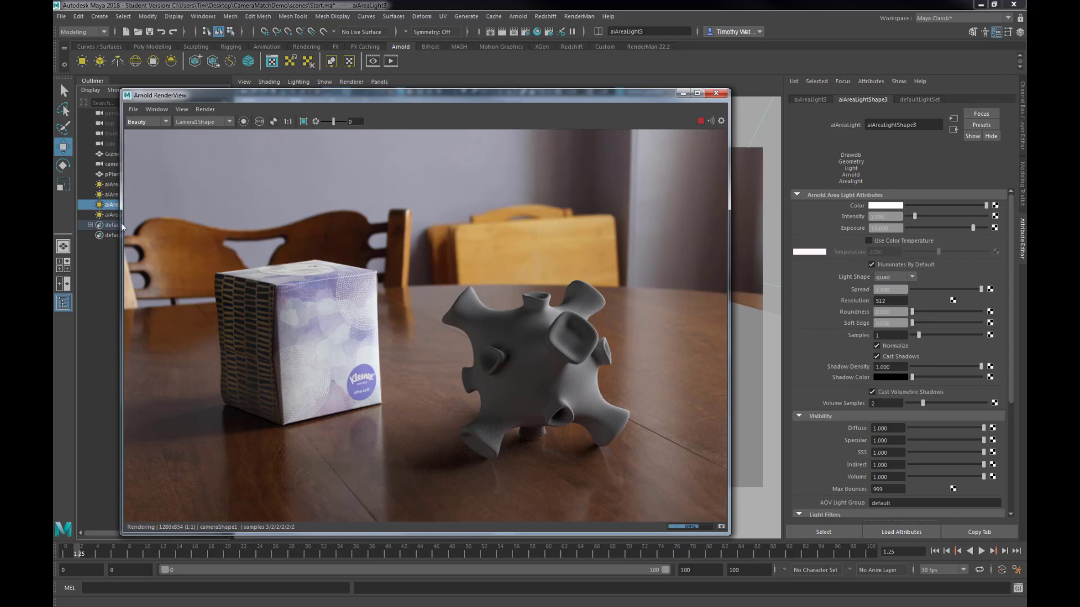
- Strengthen the pale blue tint of aiAreaLight1's color by setting its saturation to 0.122
left_click(112, 185)
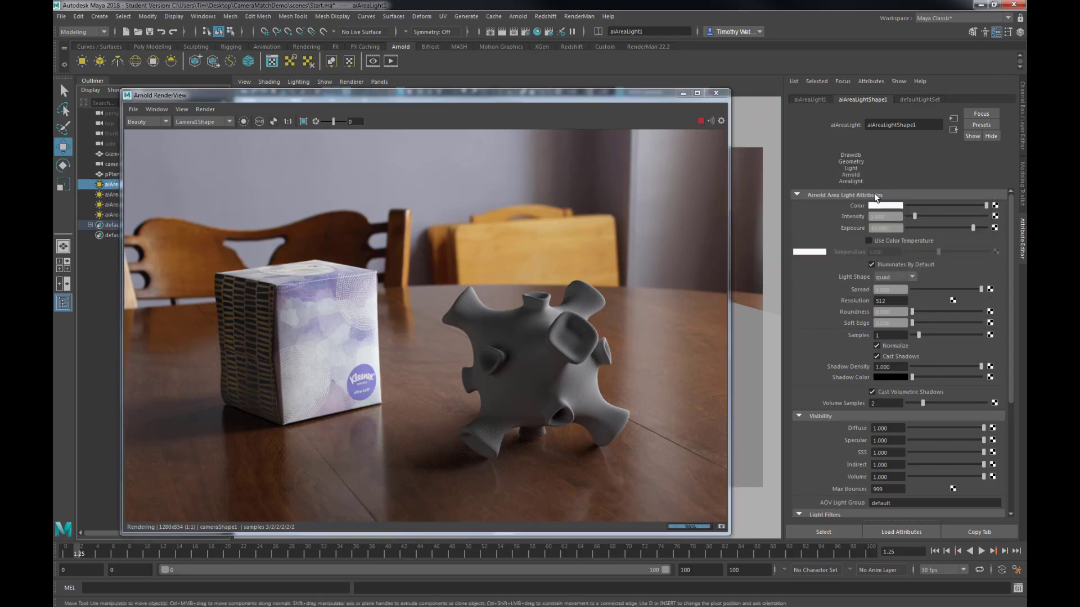
left_click(884, 205)
left_click_drag(831, 246, 836, 244)
left_click(892, 207)
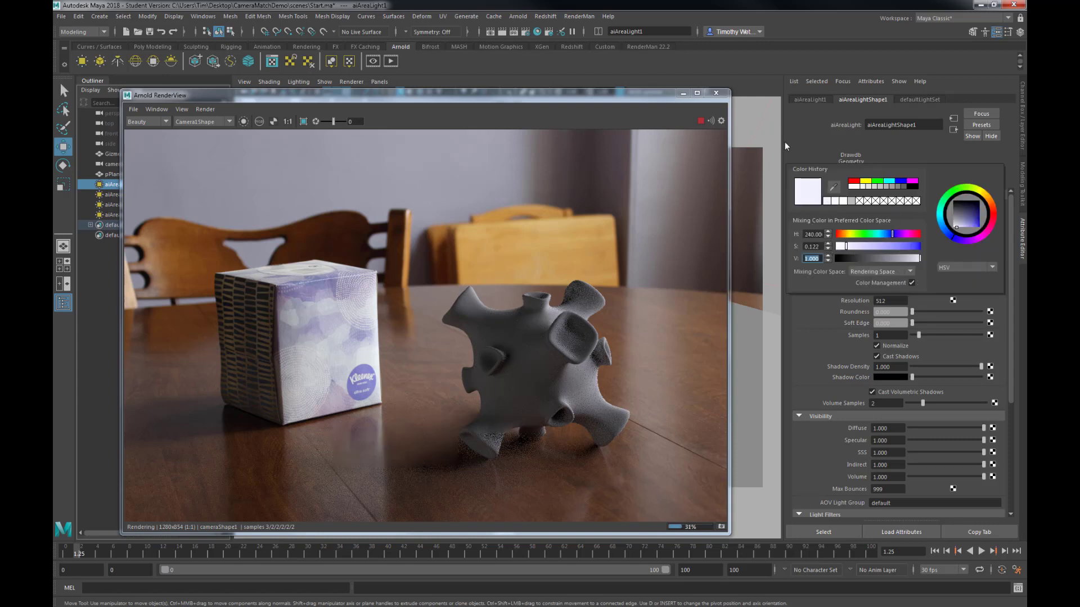
- Apply the recently used stronger pale blue from the color history to aiAreaLight2 and aiAreaLight3
left_click(111, 194)
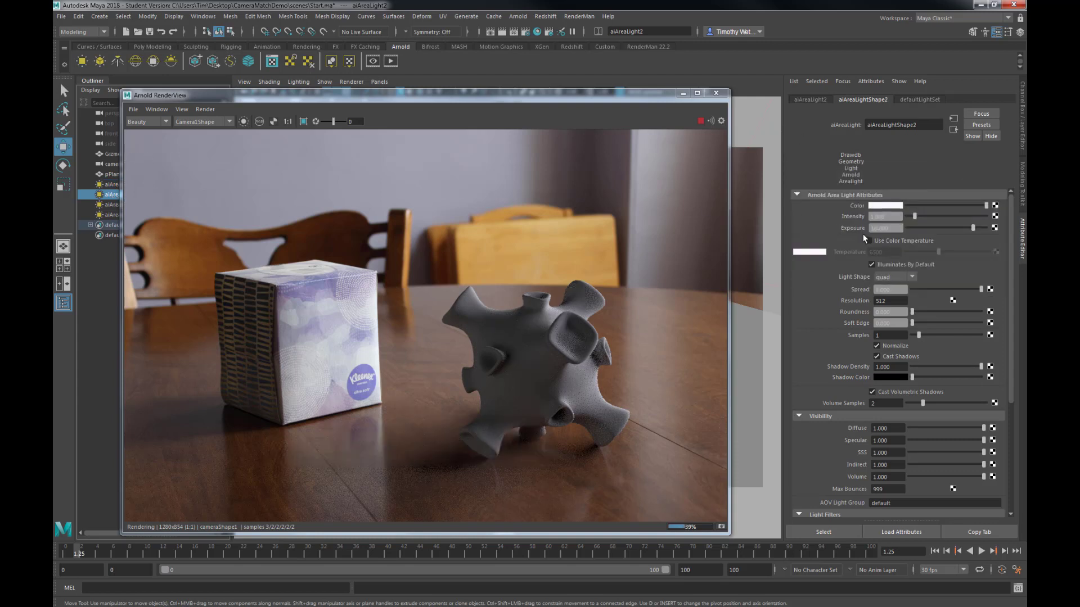
left_click(889, 206)
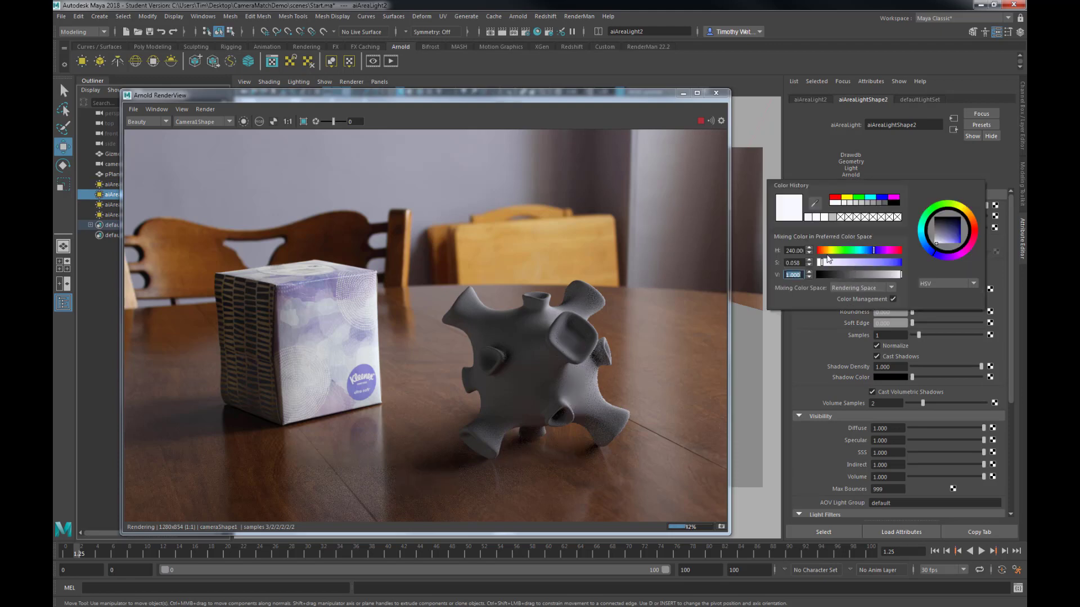
left_click(808, 217)
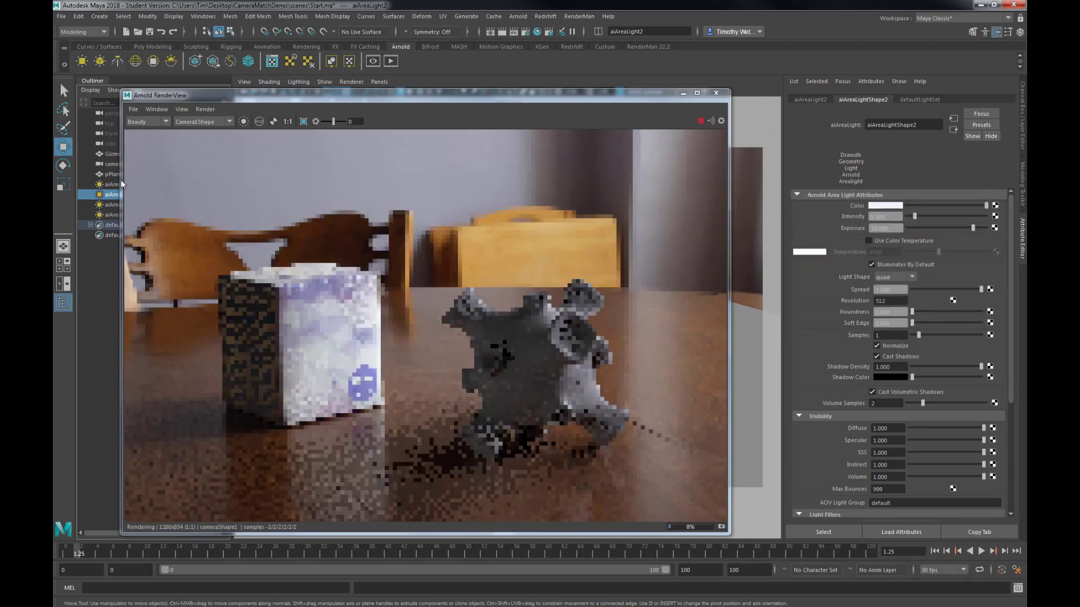
left_click(112, 206)
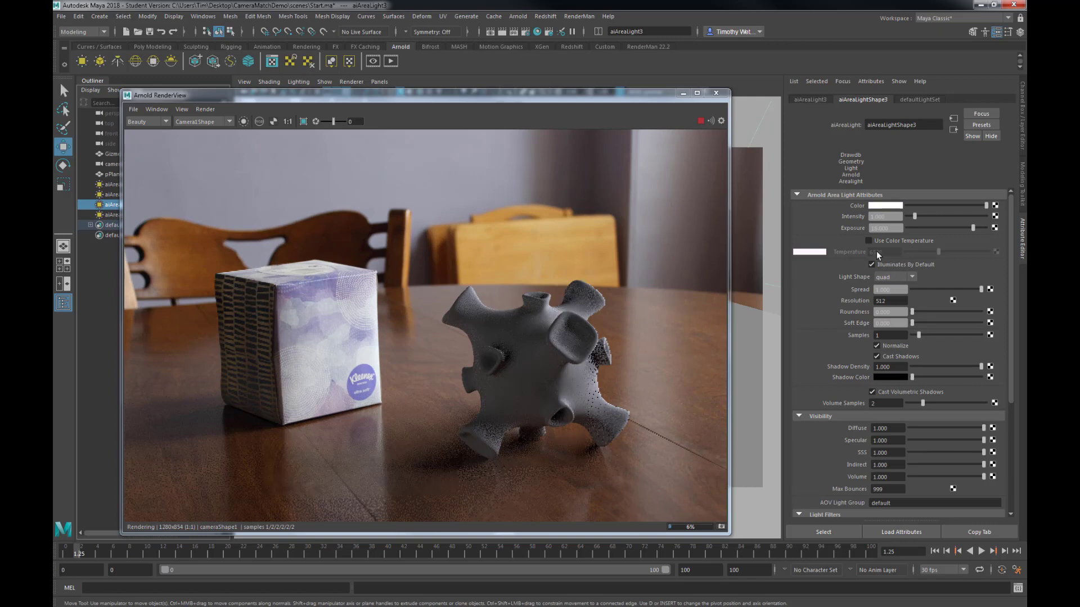
left_click(876, 207)
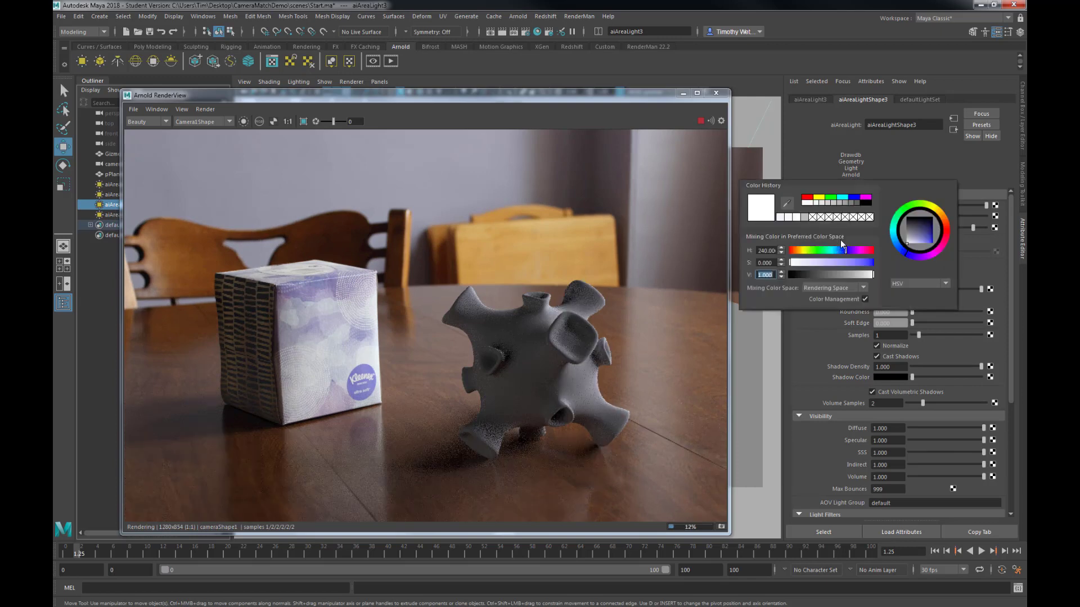
left_click(779, 219)
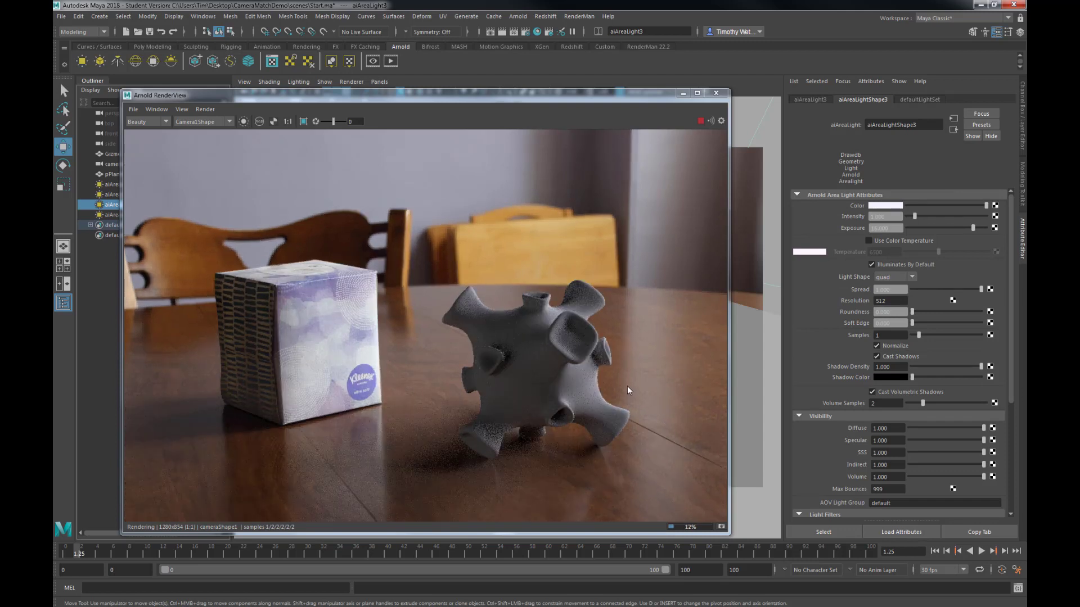
- Change the base color of the Gizmo's ai_gizmo_mat material to red
left_click(529, 369)
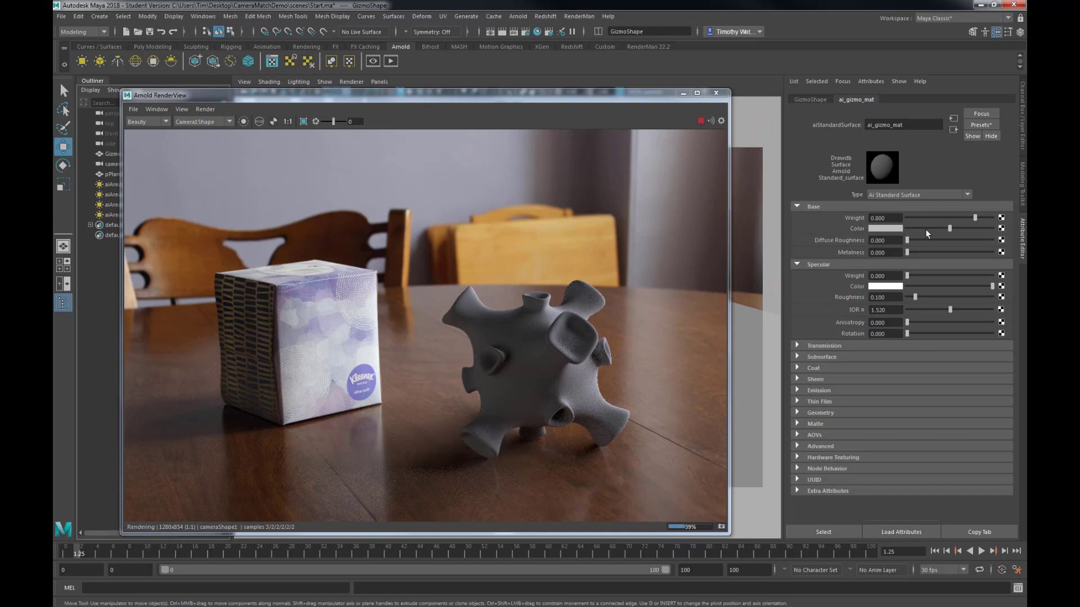
left_click(889, 229)
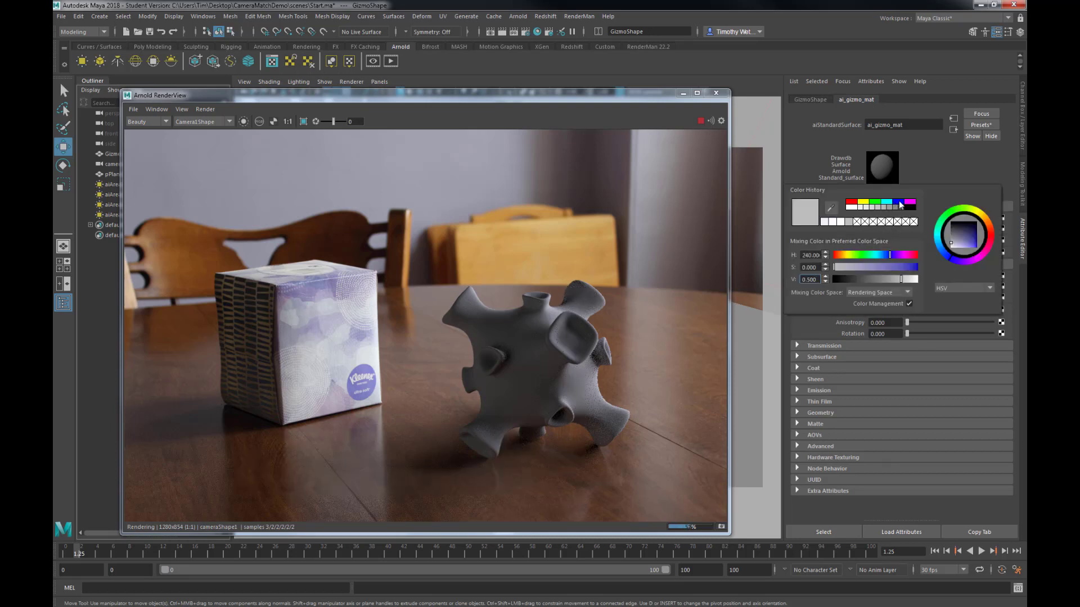
left_click(851, 201)
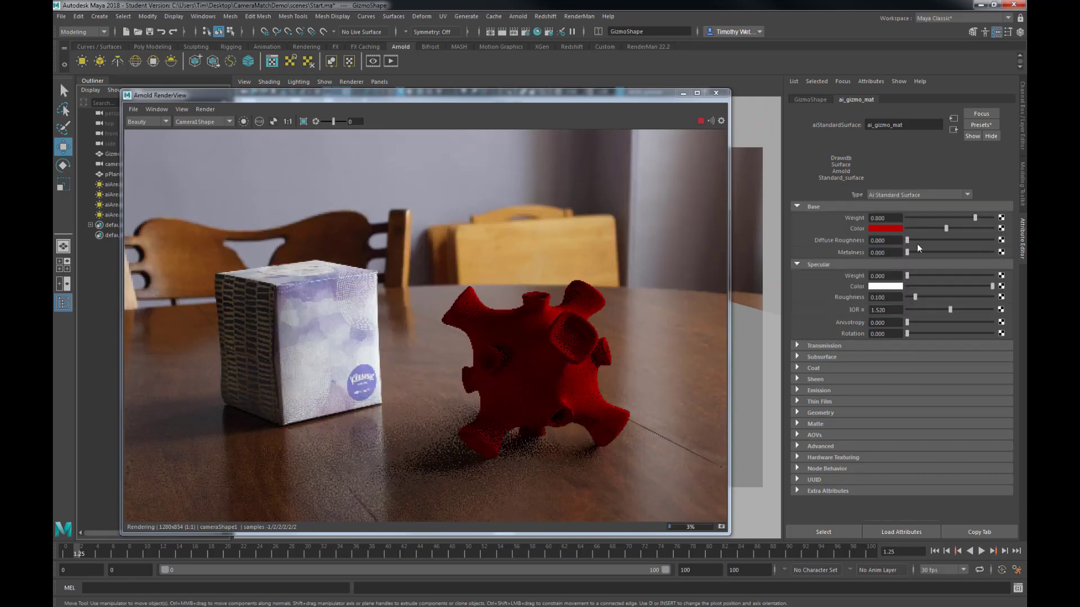
- Set the specular weight of ai_gizmo_mat to about 0.506 and maximize the render window
left_click_drag(907, 276, 949, 275)
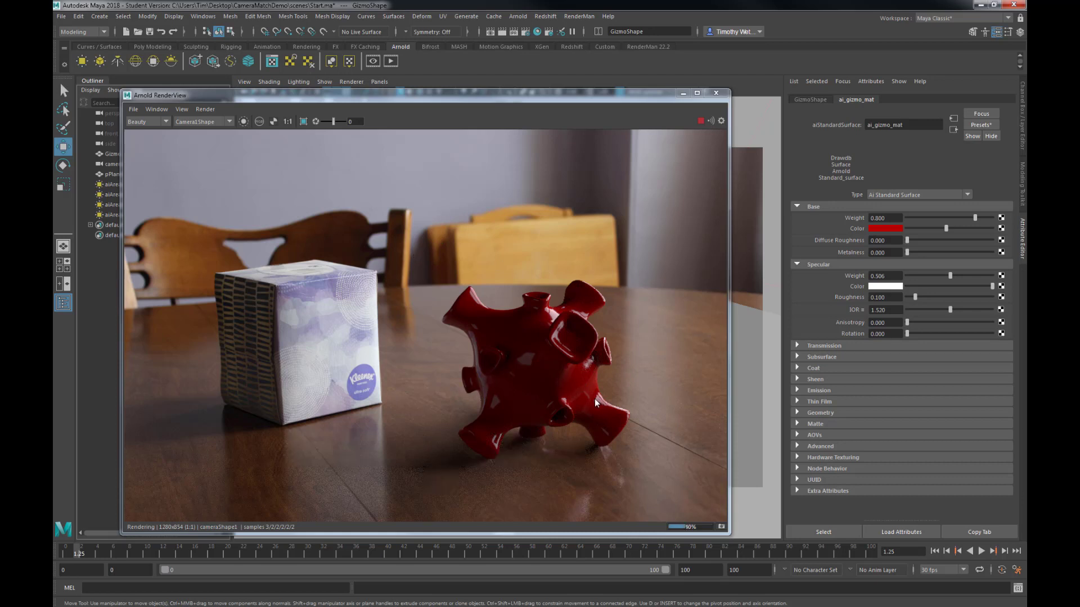
left_click(697, 94)
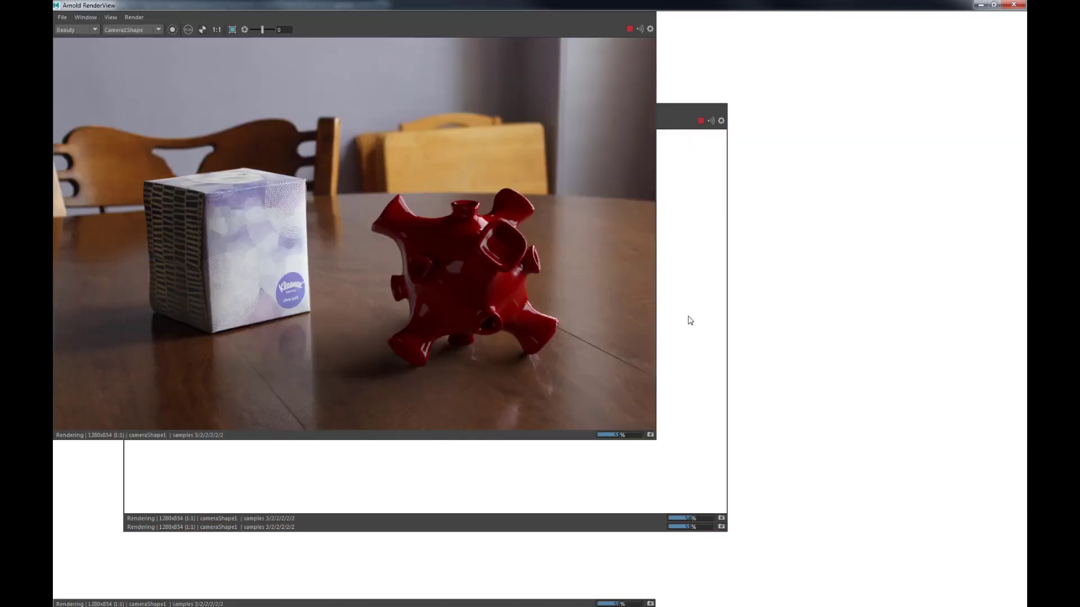